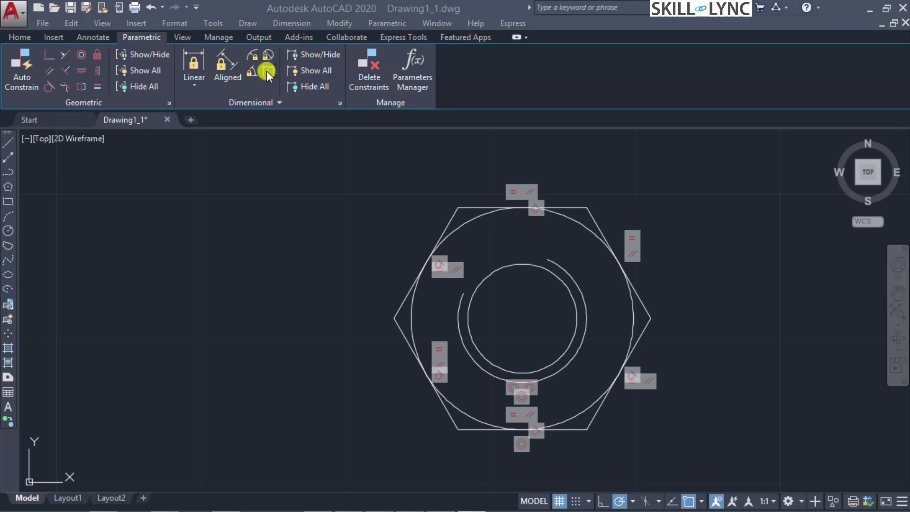
Try to add a linear dimensional constraint between the two corners of the hexagon's top edge
click(468, 75)
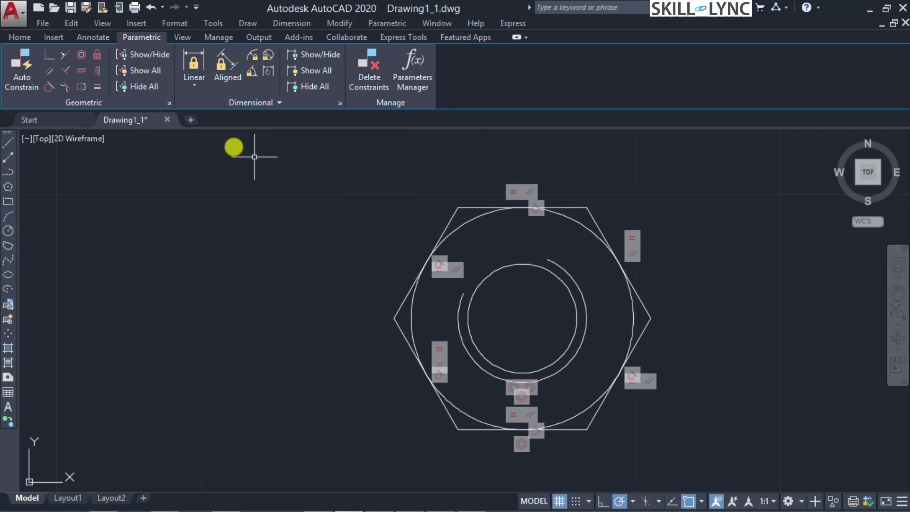
click(192, 61)
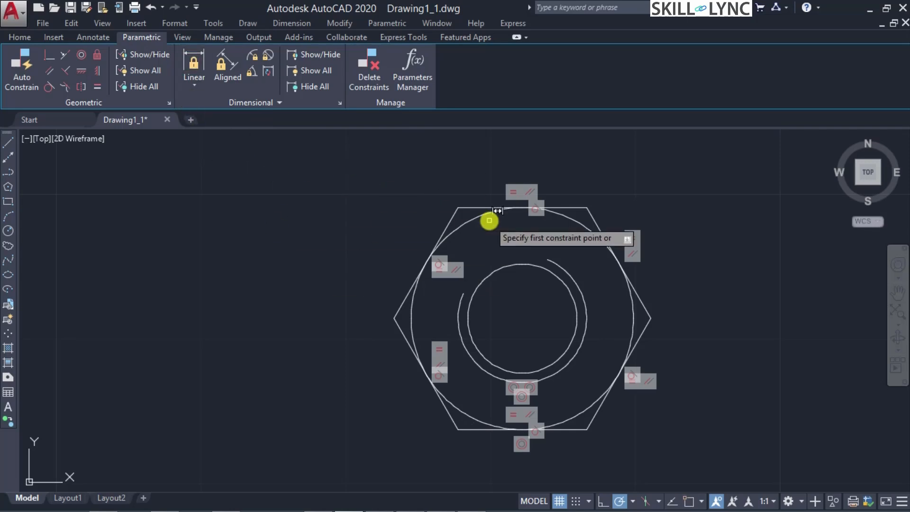
click(459, 208)
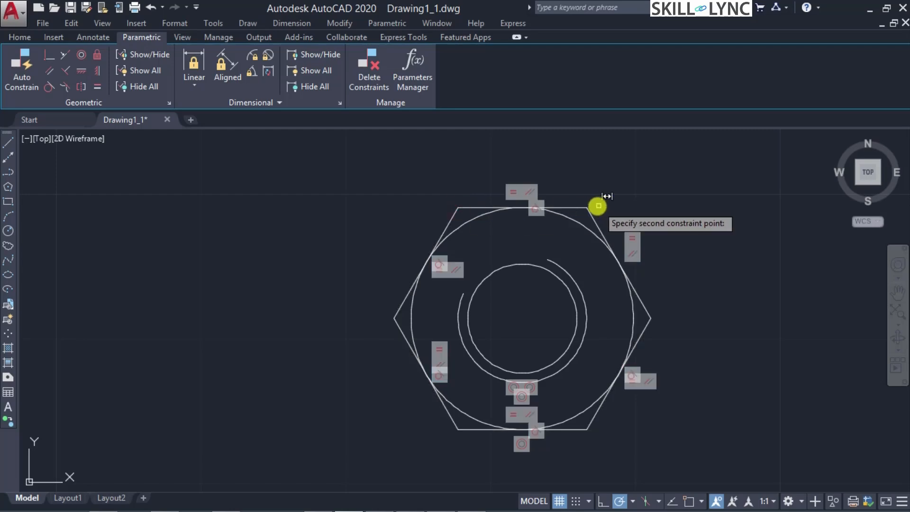
click(587, 208)
click(580, 174)
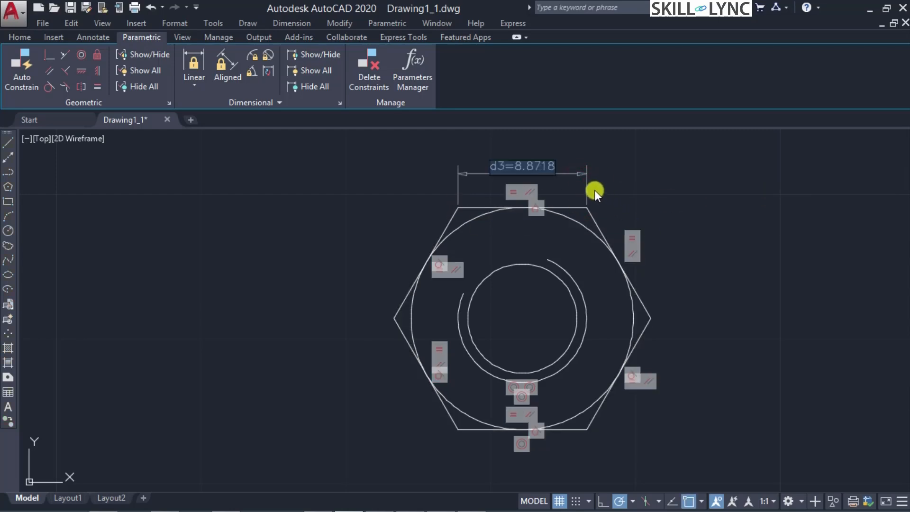
key(Return)
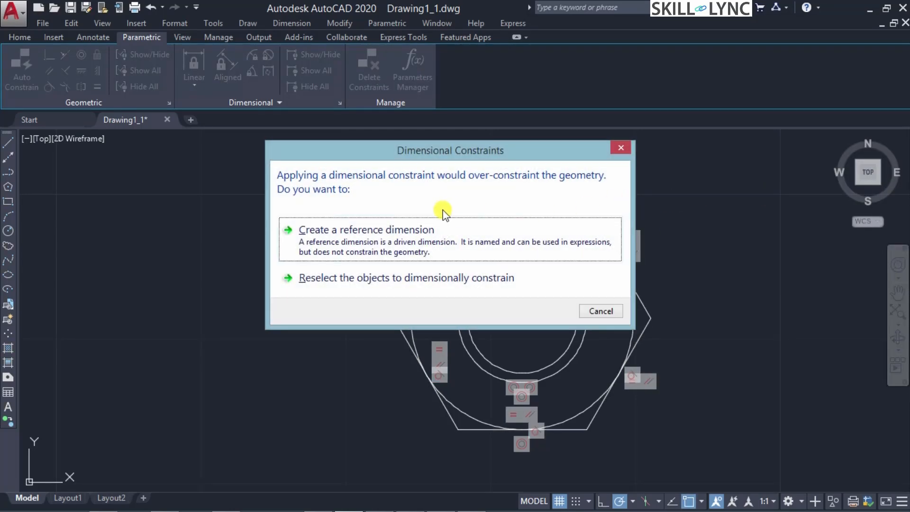
drag(401, 160, 405, 187)
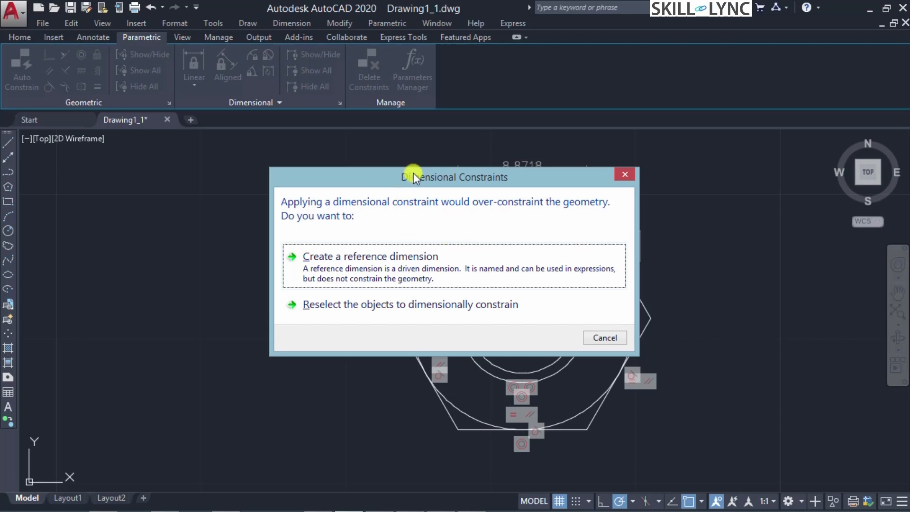
drag(413, 177, 213, 145)
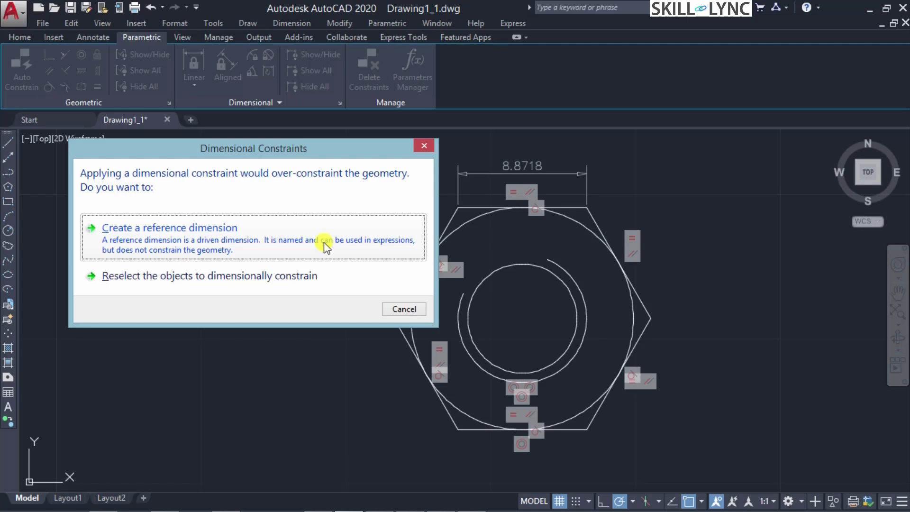
click(424, 146)
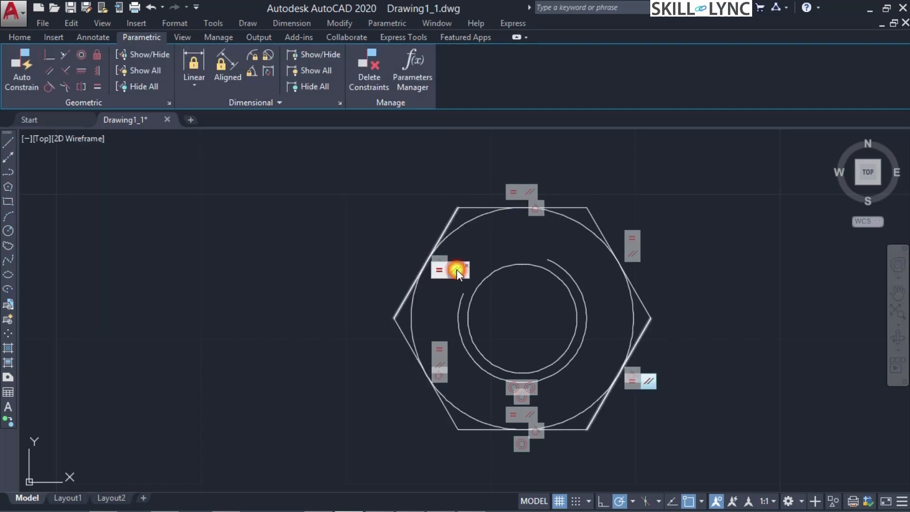
Delete the parallel and tangent constraints on the hexagon's upper-left edge and hide its remaining equal constraint markers
key(Delete)
click(440, 267)
key(Delete)
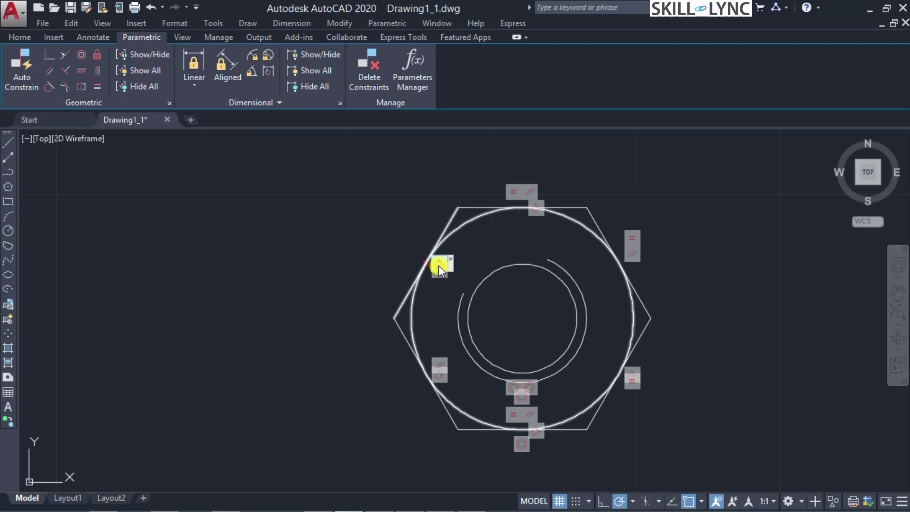
key(Delete)
click(439, 270)
key(Delete)
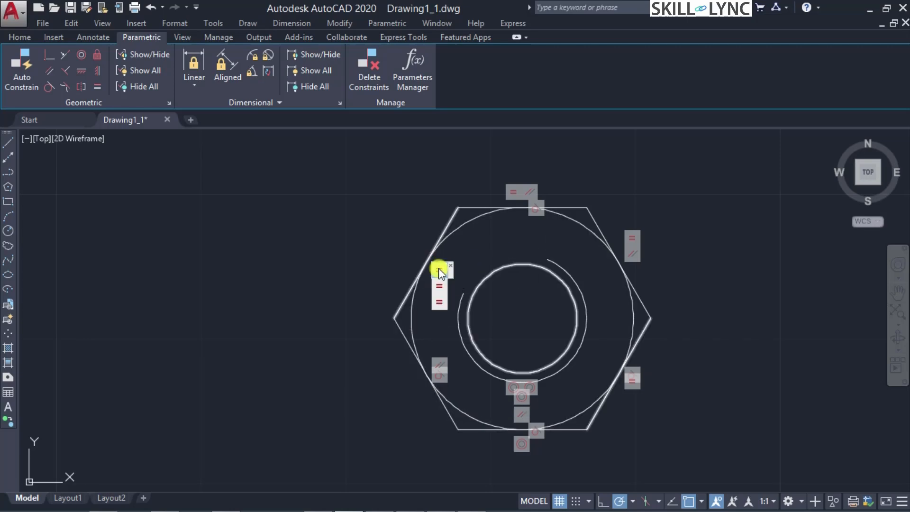
click(439, 283)
click(450, 266)
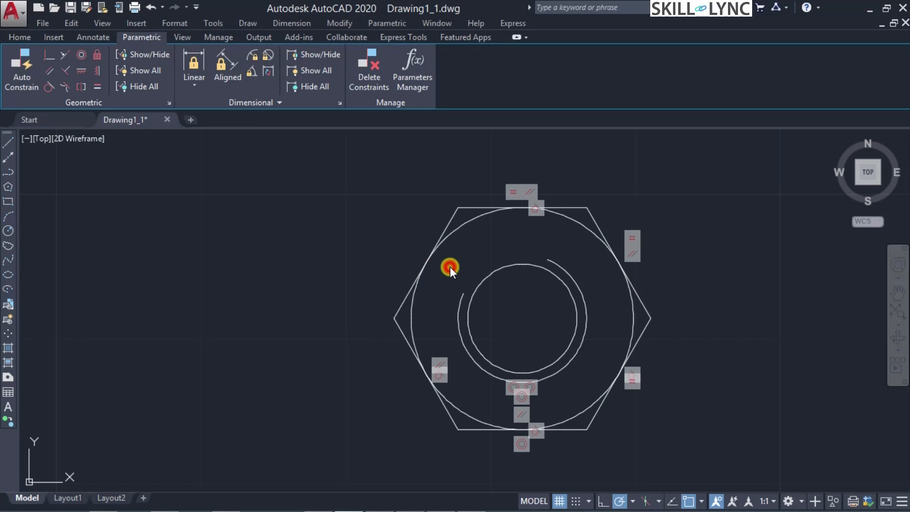
Hide the constraint bars on the hexagon's upper-right edge and top edge, including the top tangent marker
click(638, 264)
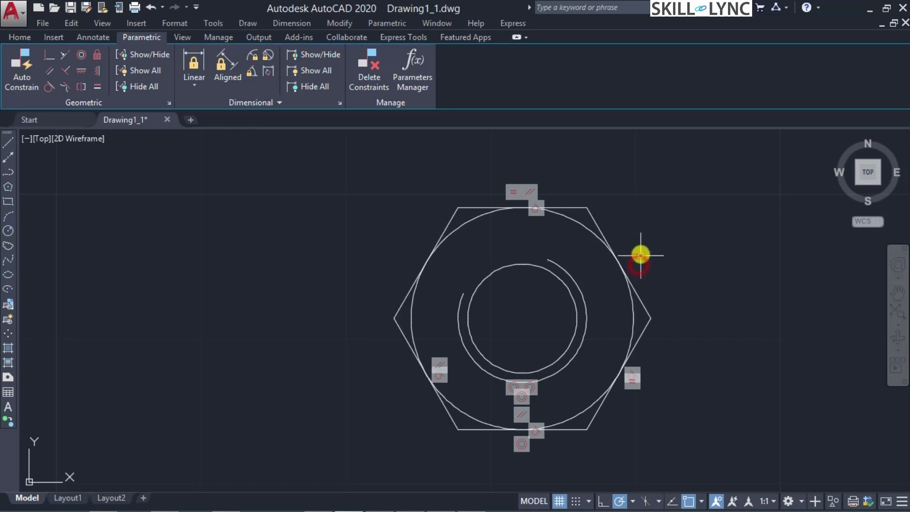
click(541, 187)
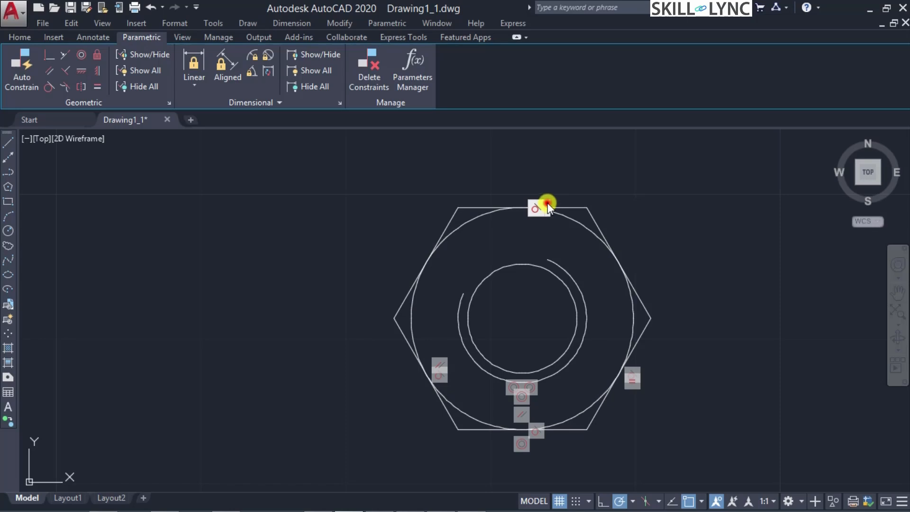
click(548, 204)
Delete the equal and tangent constraints on the hexagon's lower-right edge
right_click(636, 383)
click(652, 391)
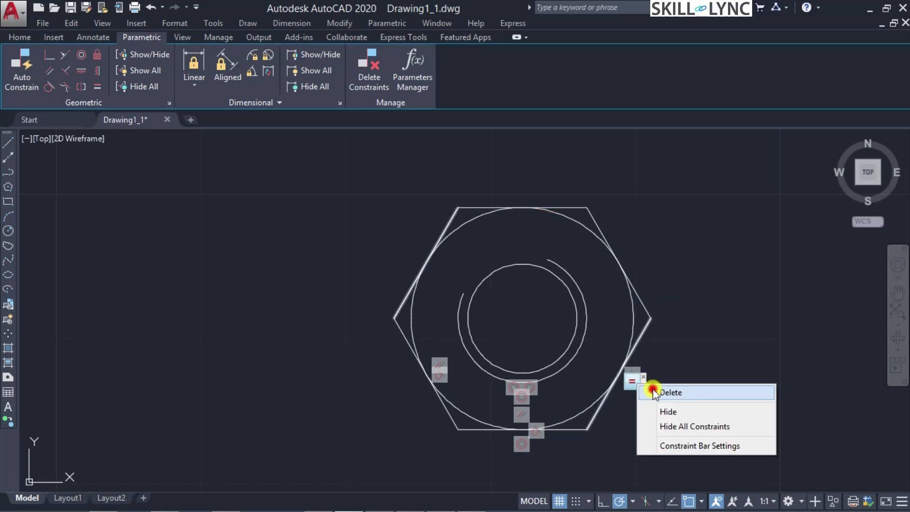
right_click(631, 374)
click(659, 379)
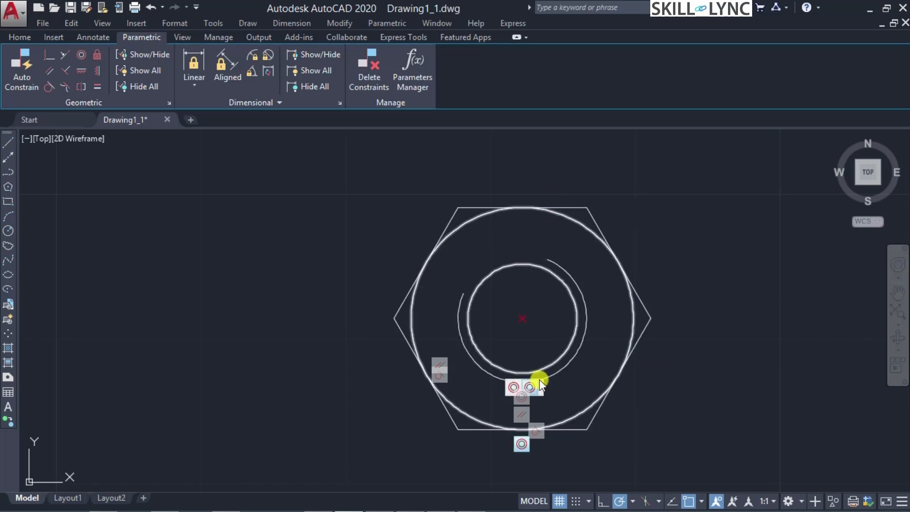
Hide the concentric constraint bars below the inner circle and arc, and delete the tangent and concentric constraints at the outer circle's bottom
click(542, 385)
click(534, 393)
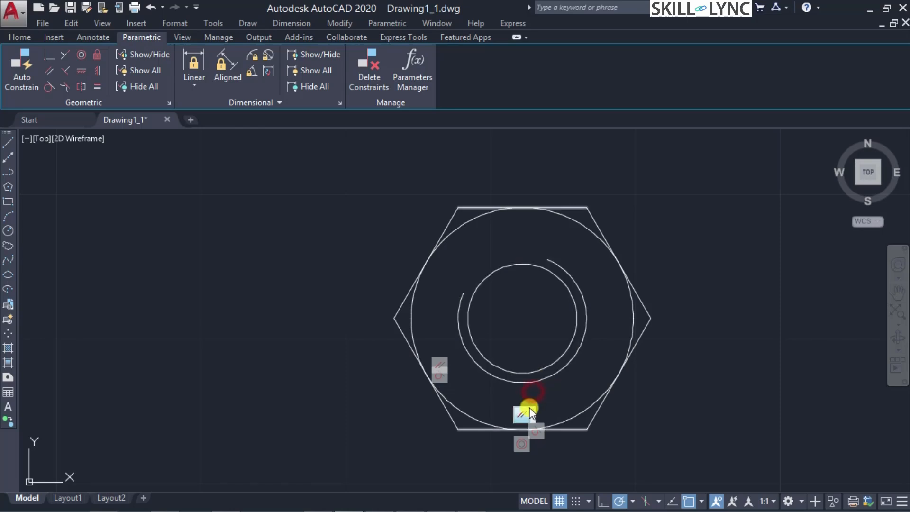
right_click(539, 434)
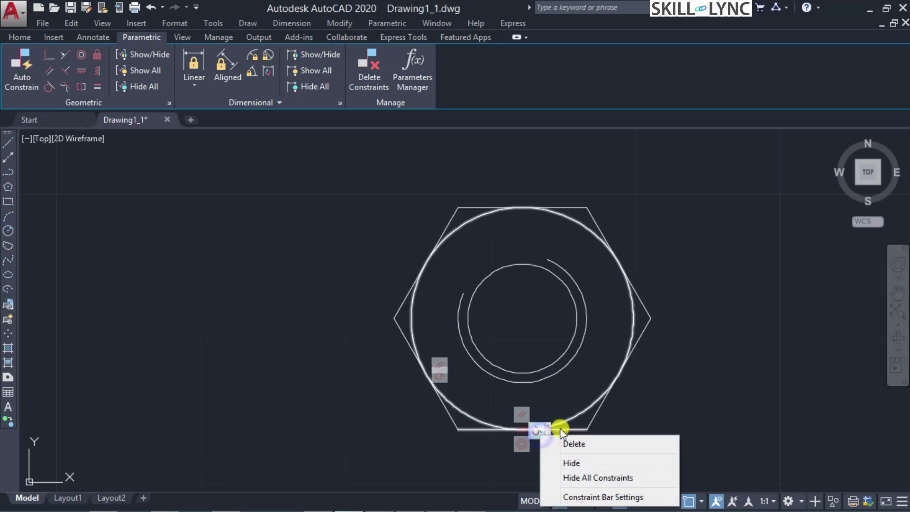
click(571, 443)
right_click(522, 445)
click(571, 388)
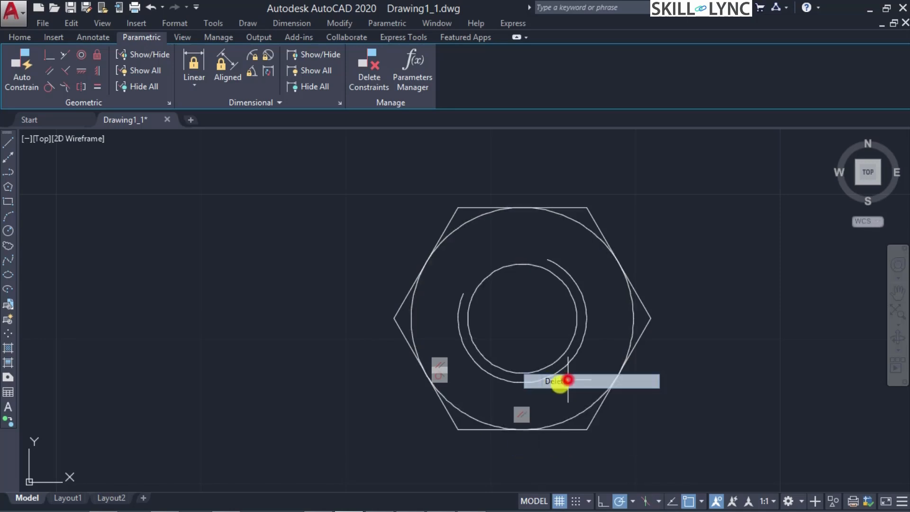
Delete the parallel constraint on the hexagon's bottom edge and the tangent and parallel constraints on its lower-left edge
right_click(523, 412)
click(550, 420)
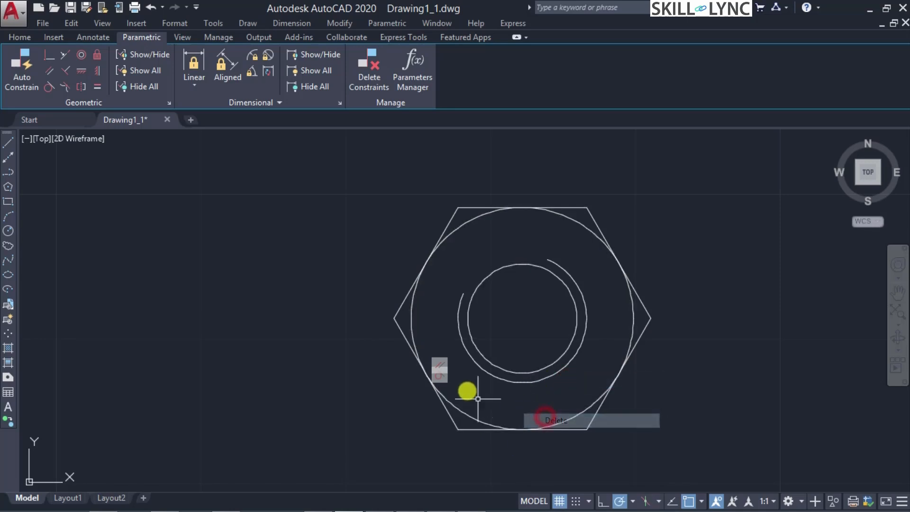
right_click(440, 379)
click(460, 389)
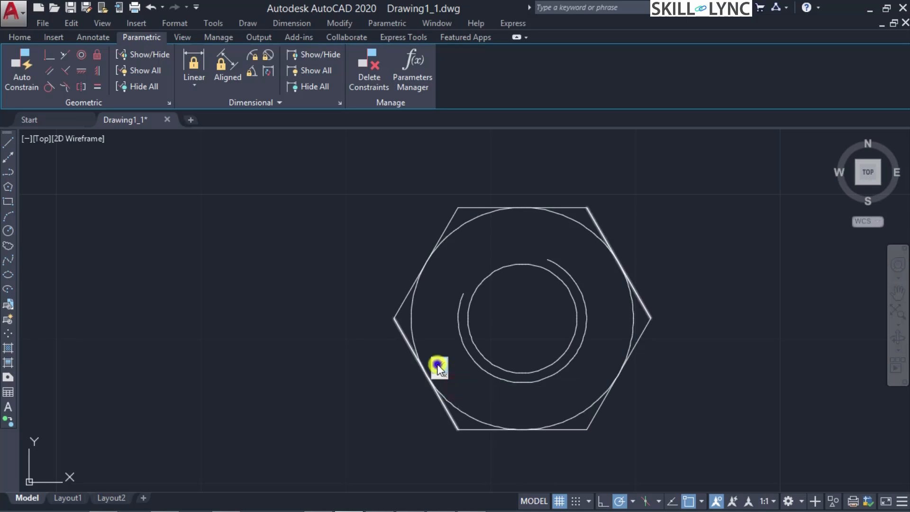
right_click(438, 368)
click(465, 374)
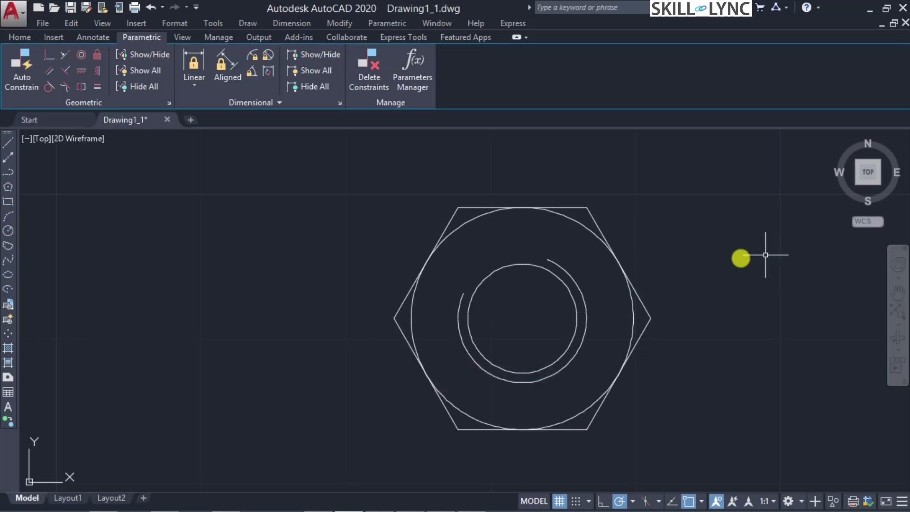
Add a linear dimensional constraint between the two corners of the hexagon's top edge, keeping its default name and value
click(195, 61)
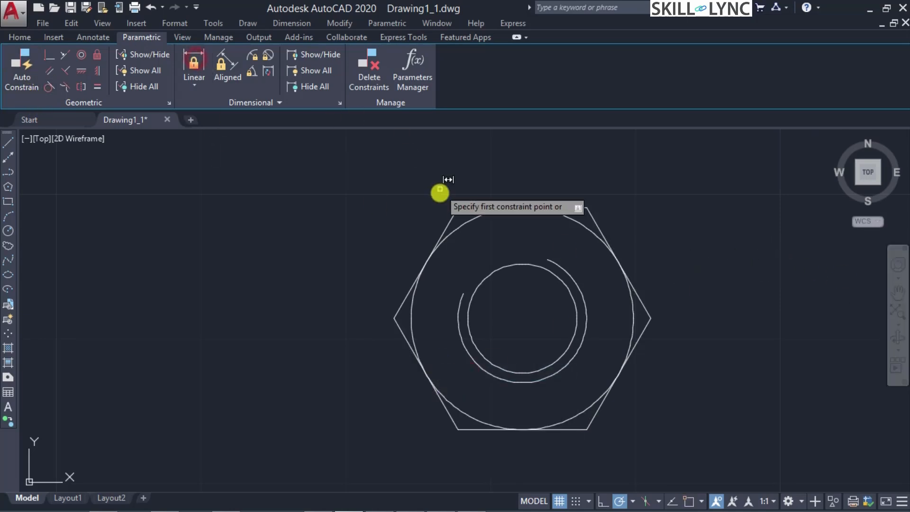
click(458, 207)
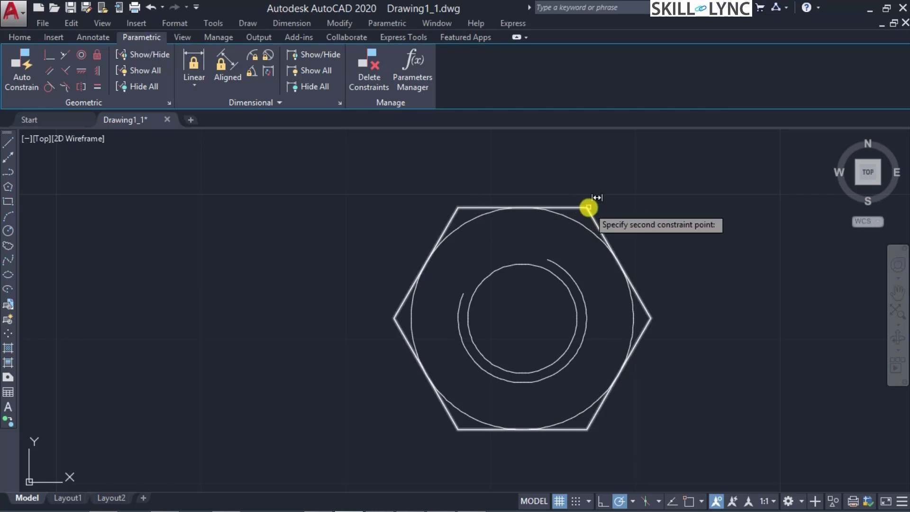
click(587, 207)
click(570, 169)
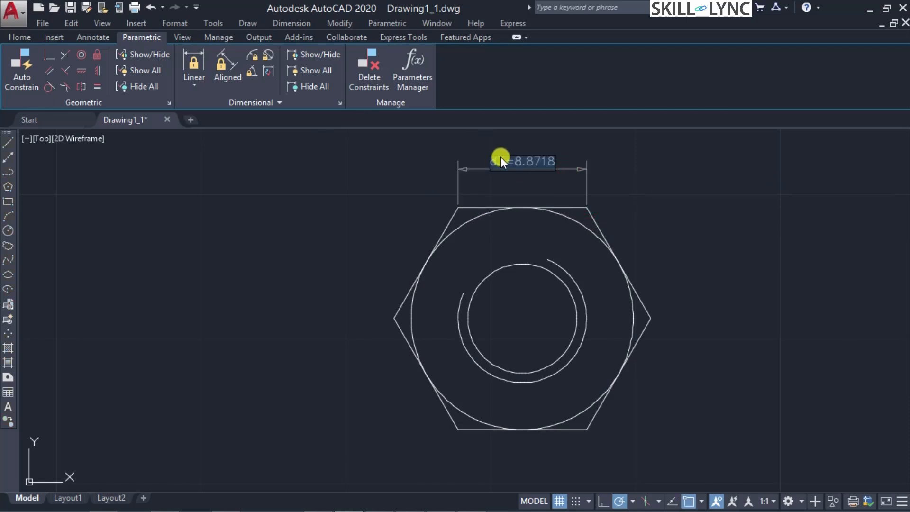
drag(503, 162, 477, 162)
text(D)
key(Escape)
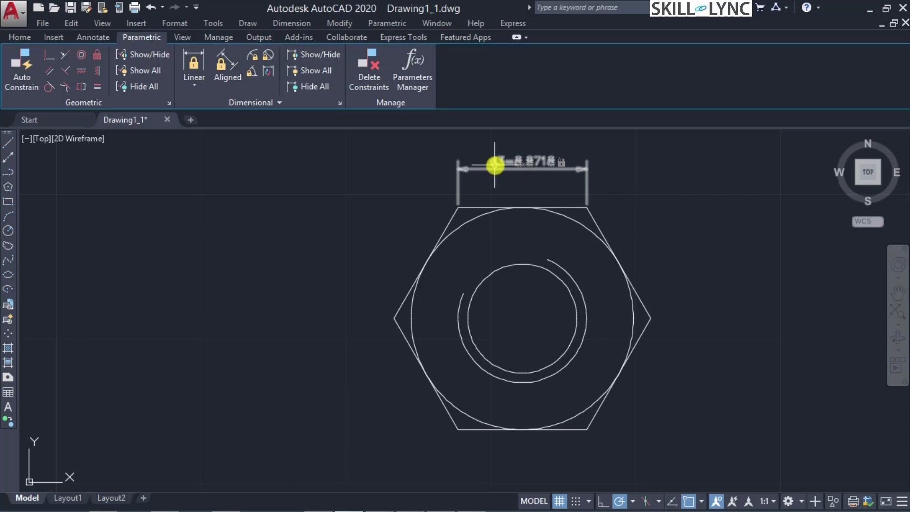
Try to rename the parameter of the top edge's linear constraint to D, and undo the last operation
double_click(495, 165)
drag(504, 162, 463, 160)
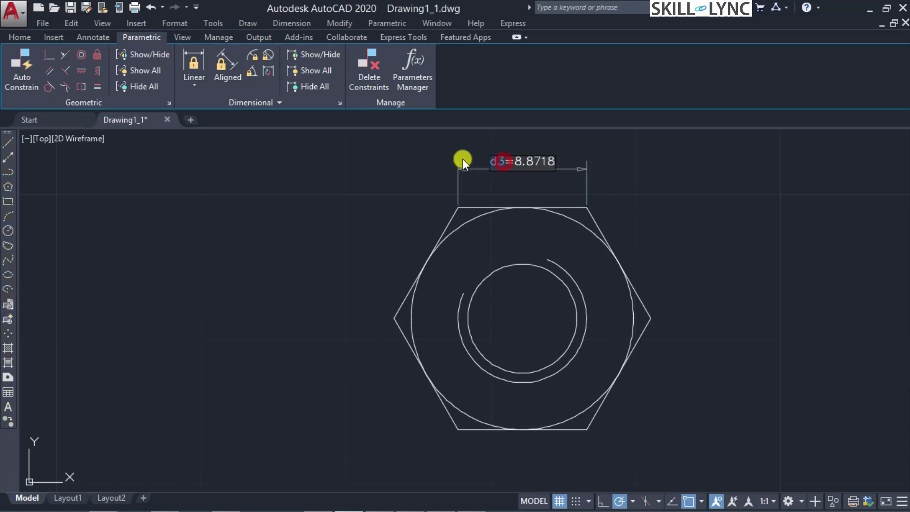
text(D)
key(Return)
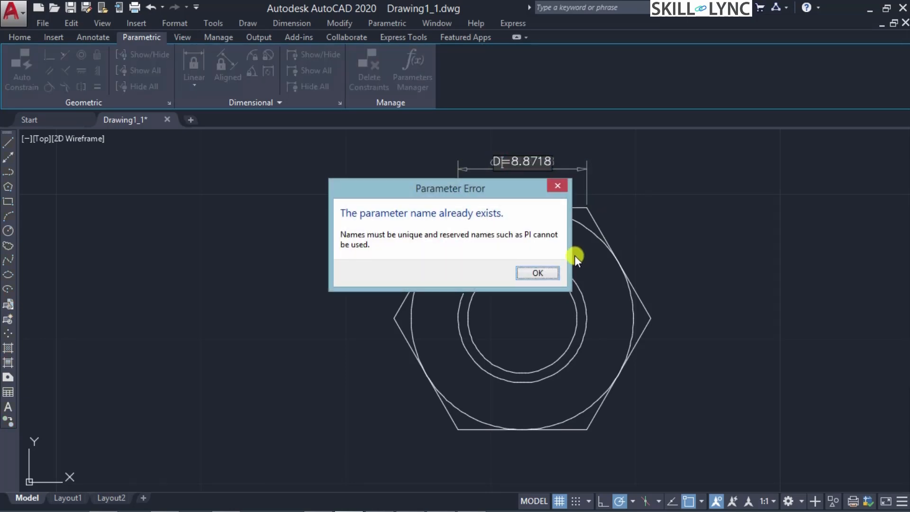
click(537, 272)
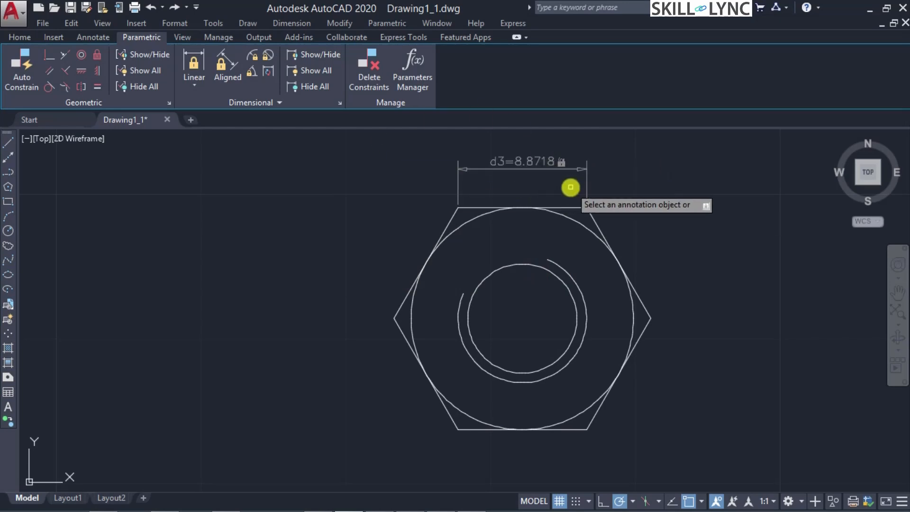
key(Escape)
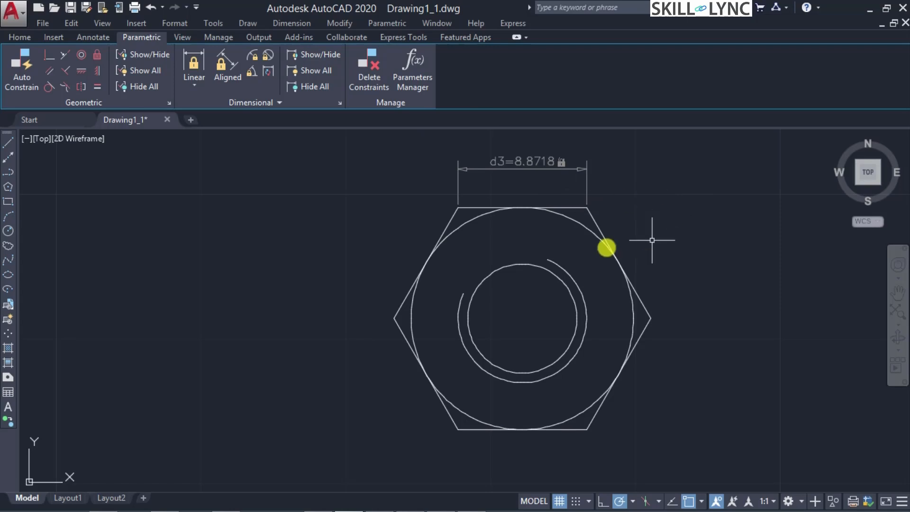
key(ctrl+z)
Add a diameter dimensional constraint to the inner circle, accepting its default name and value
click(266, 56)
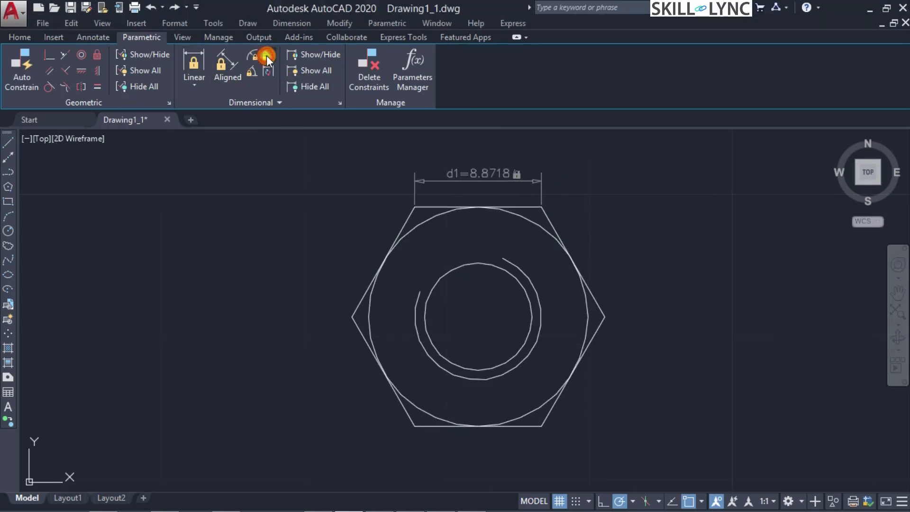
click(268, 54)
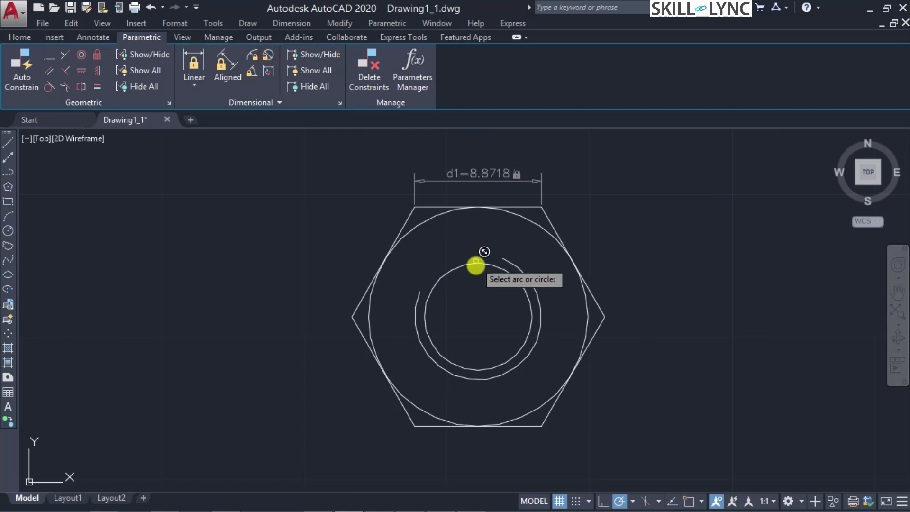
click(465, 263)
click(450, 245)
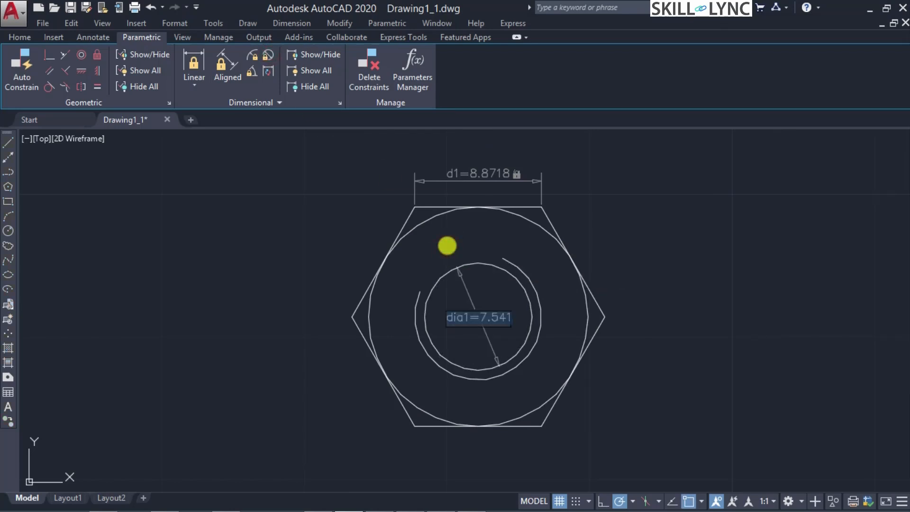
key(Return)
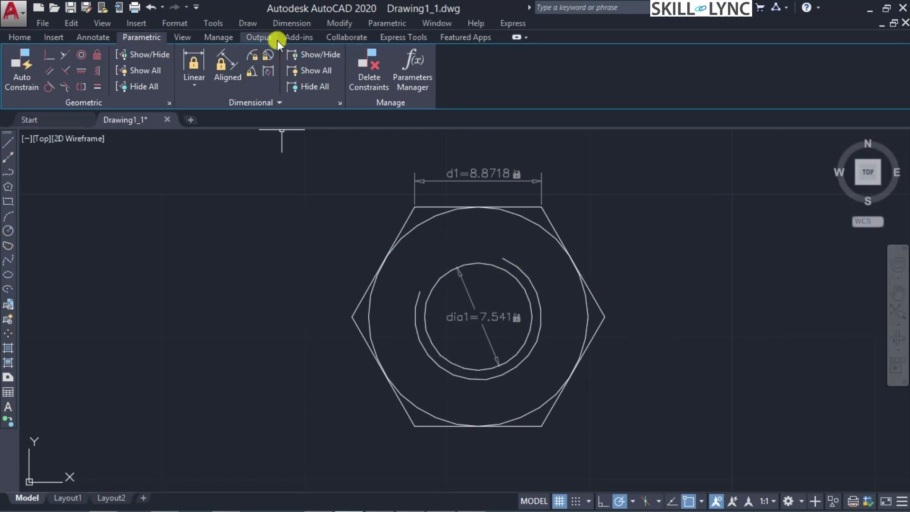
Add a diameter dimensional constraint to the open arc around the inner circle, accepting its default name and value
click(520, 267)
click(545, 357)
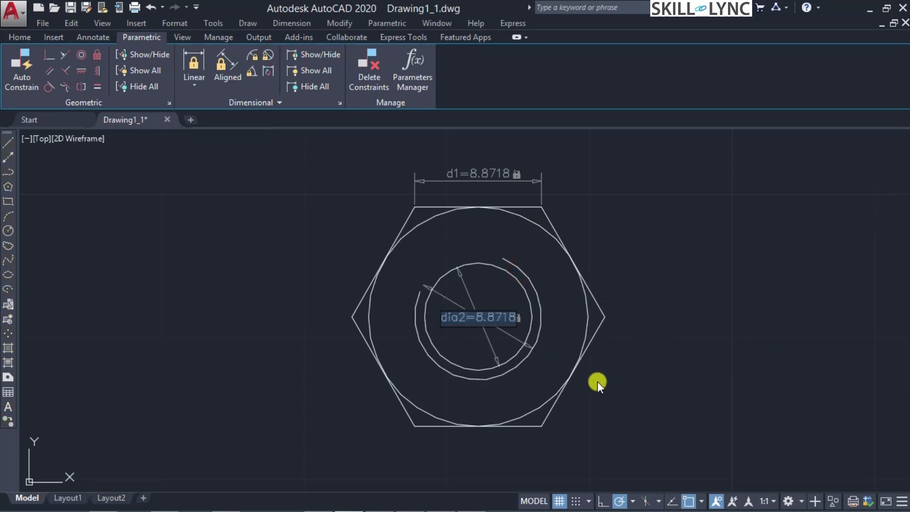
key(Return)
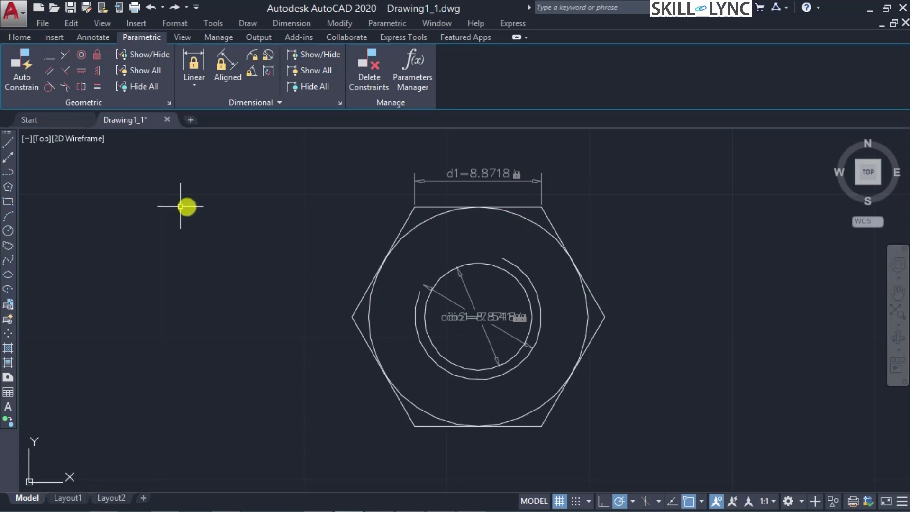
Apply equal constraints between the hexagon's top edge and its upper-left and upper-right edges
click(96, 87)
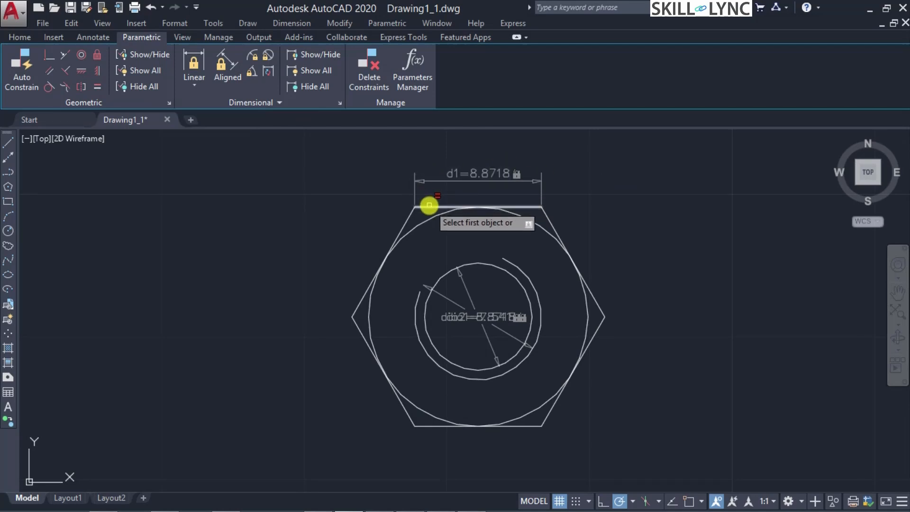
click(429, 205)
click(401, 229)
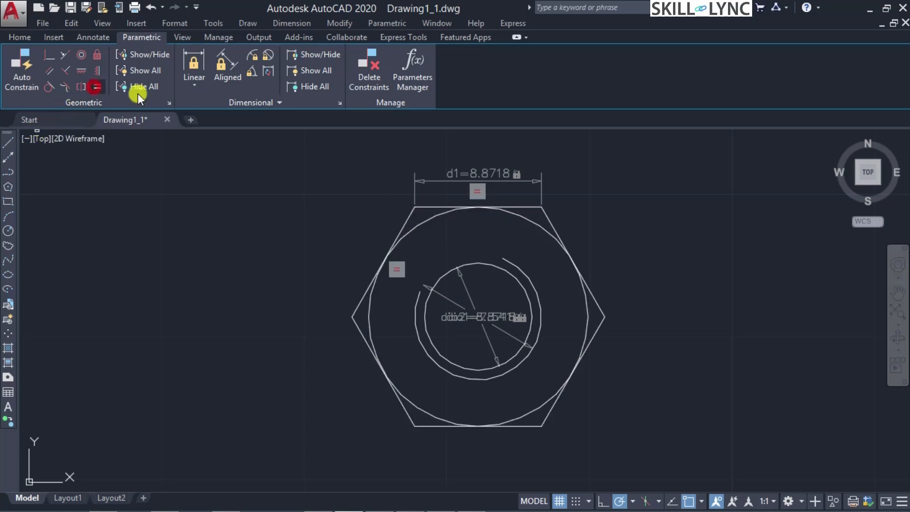
click(443, 206)
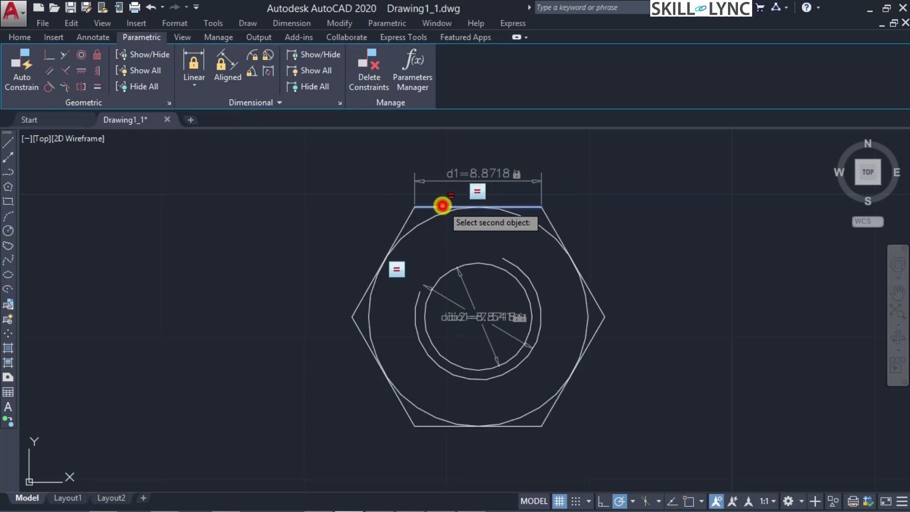
click(550, 217)
Apply equal constraints between the hexagon's top edge and its lower-left and bottom edges
click(100, 87)
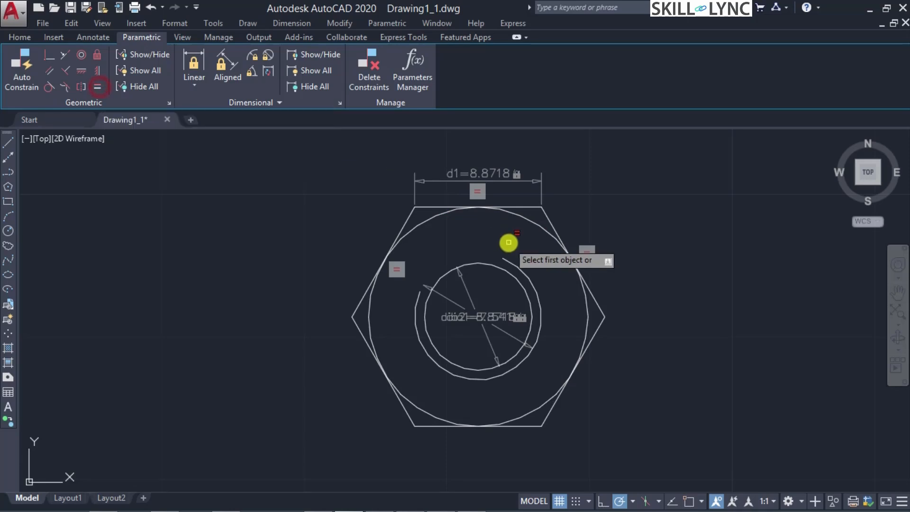
click(438, 207)
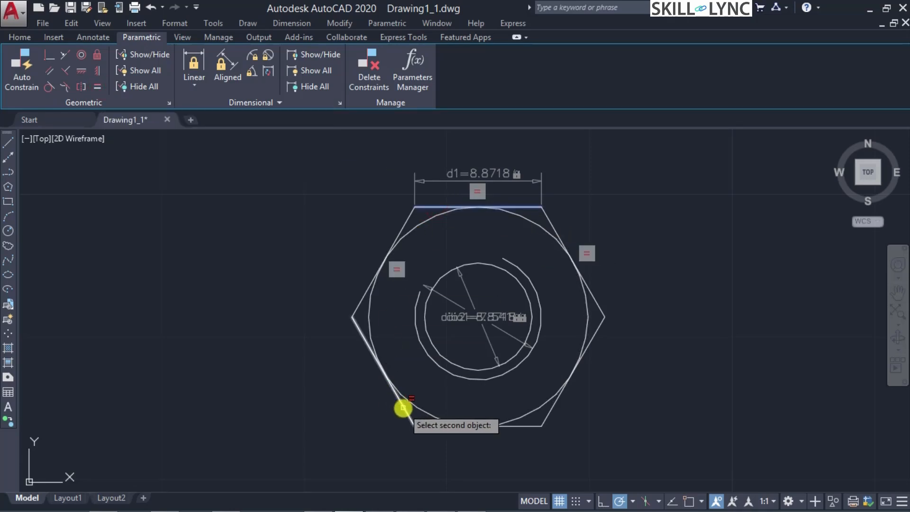
click(393, 405)
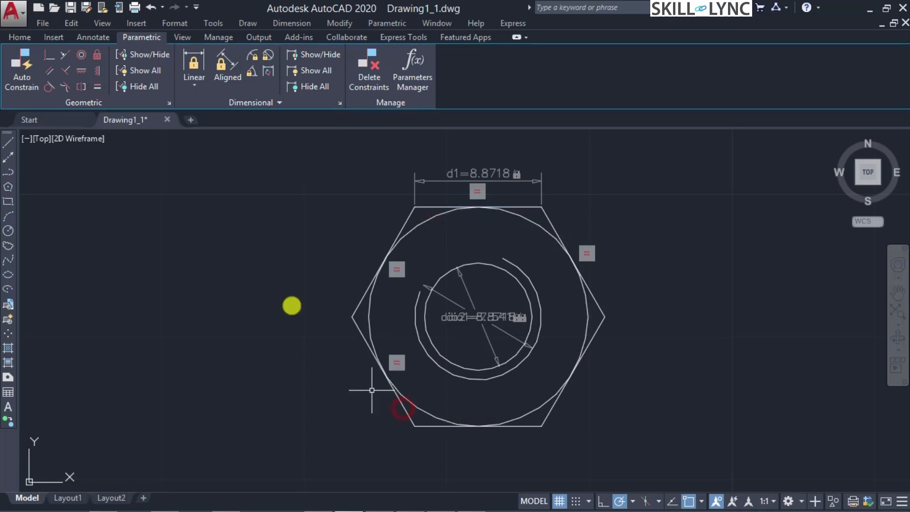
click(96, 88)
click(520, 206)
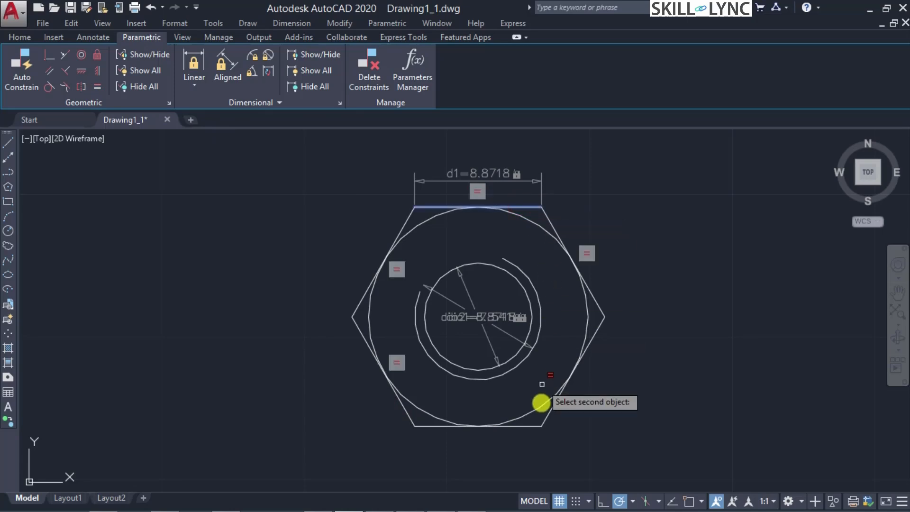
click(532, 425)
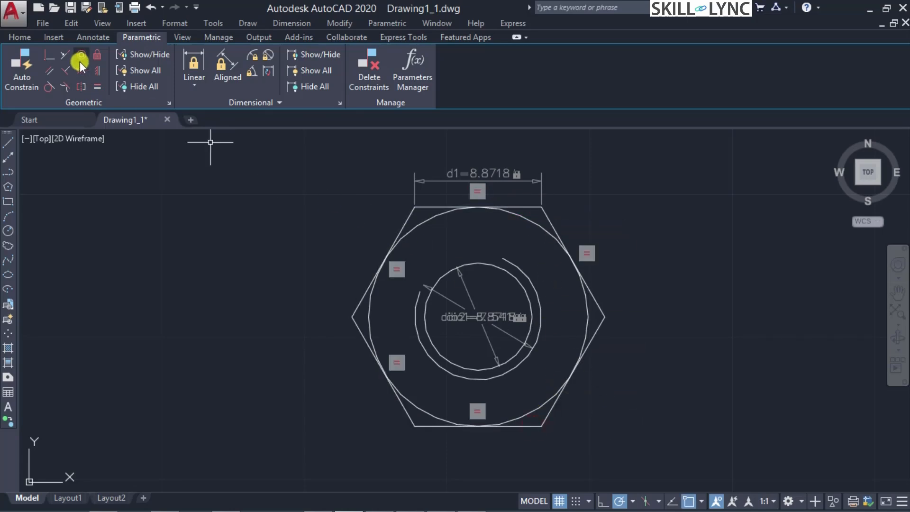
Apply an equal constraint between the hexagon's lower-right edge and its top edge
click(95, 86)
click(594, 338)
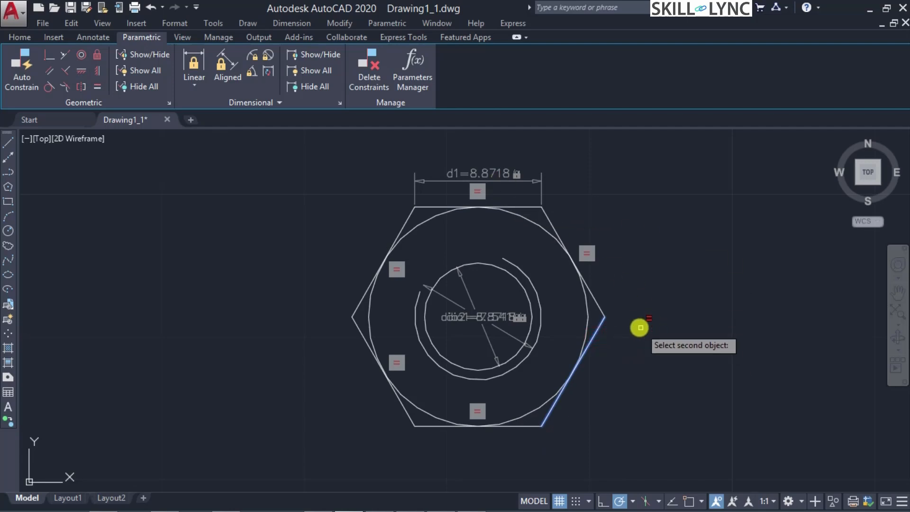
click(518, 207)
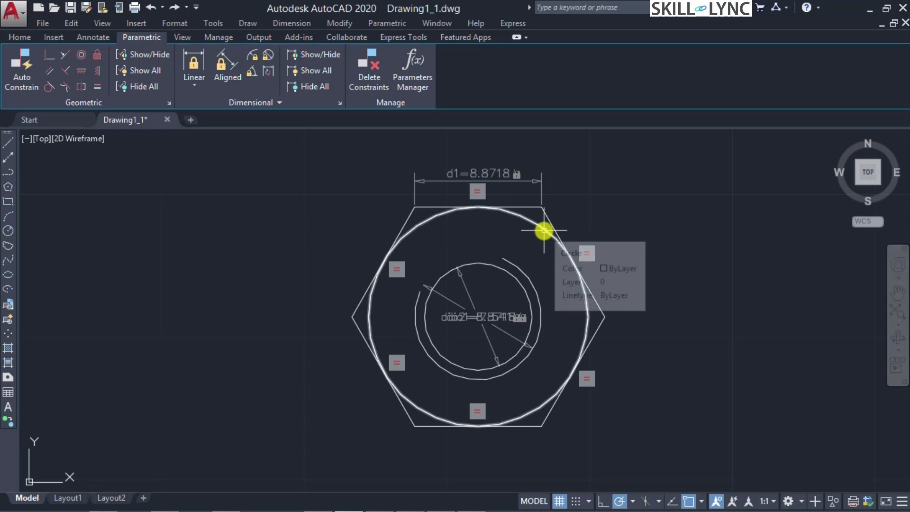
Apply tangent constraints between the outer circle and the hexagon's top and upper-right edges
click(49, 87)
click(529, 221)
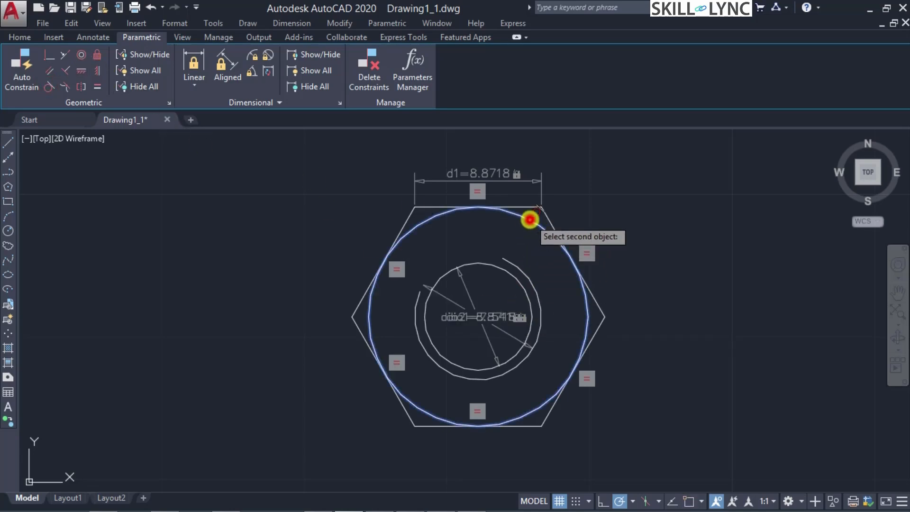
click(525, 207)
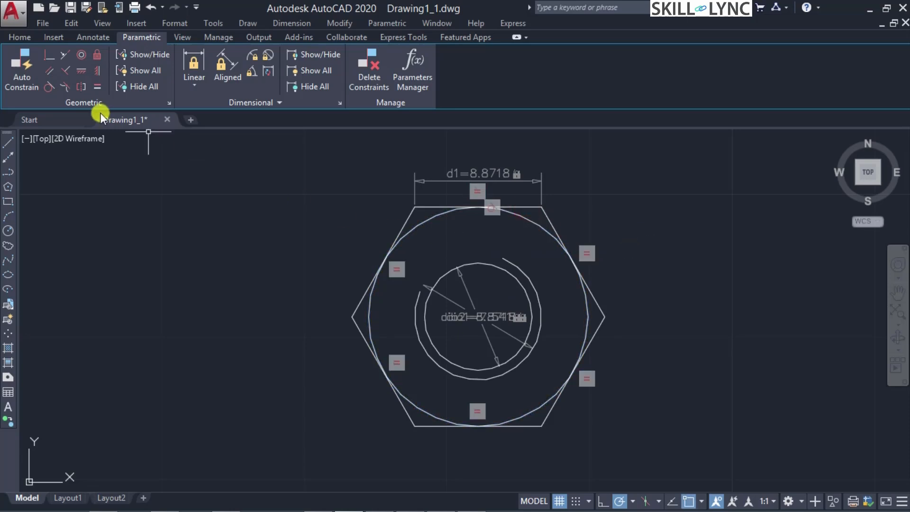
click(55, 85)
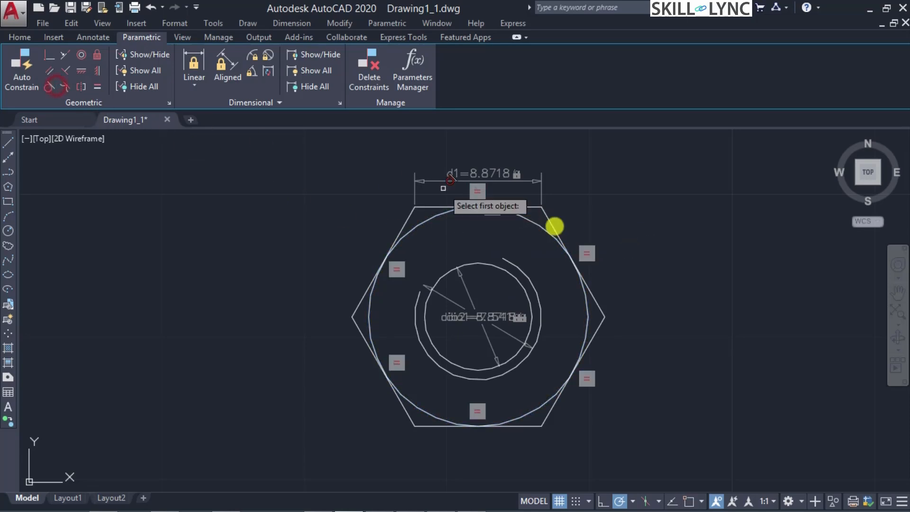
click(591, 308)
click(596, 300)
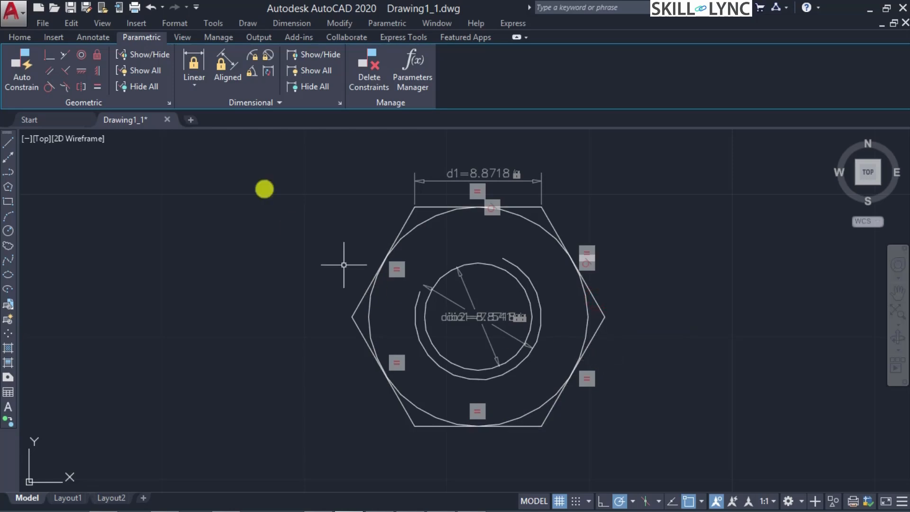
Apply tangent constraints between the outer circle and the hexagon's lower-right and bottom edges
click(51, 87)
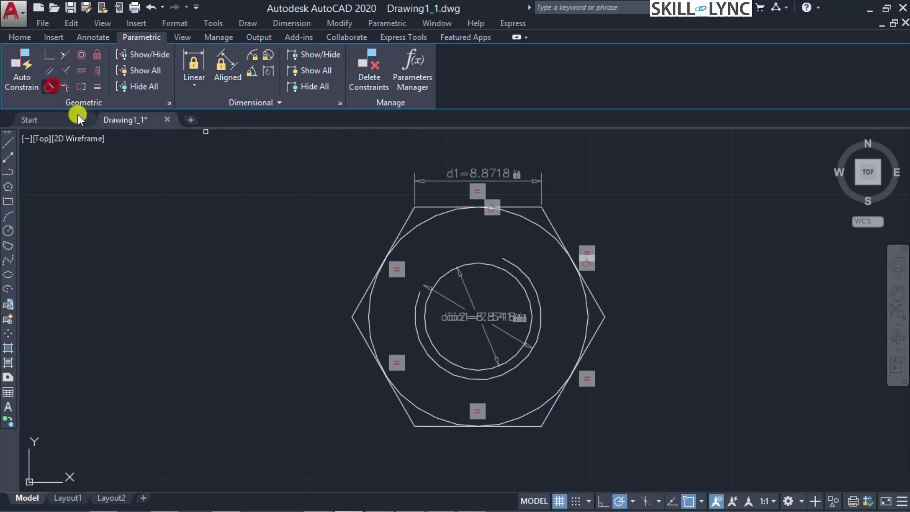
click(588, 317)
click(596, 333)
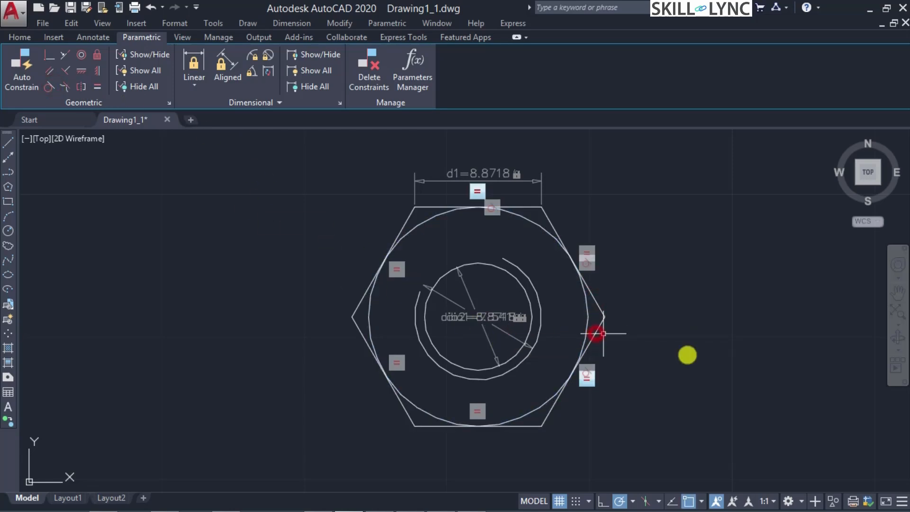
click(47, 86)
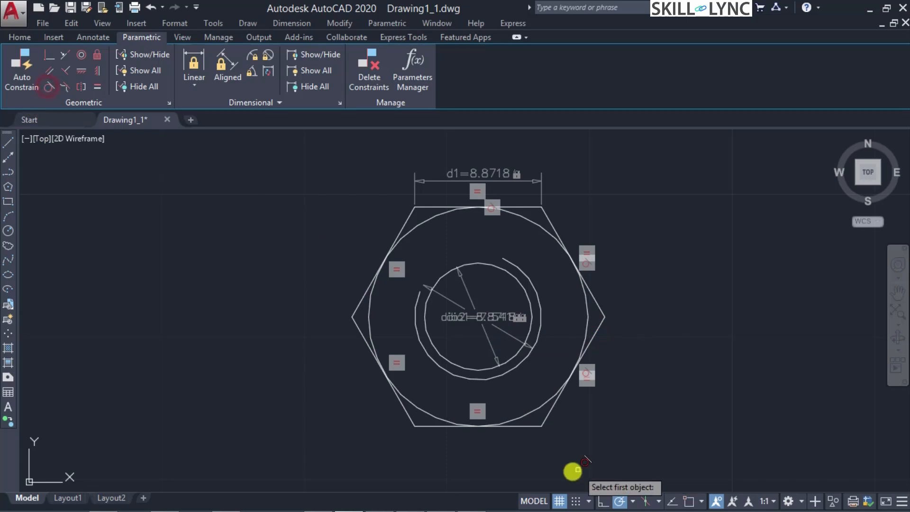
click(532, 415)
click(527, 425)
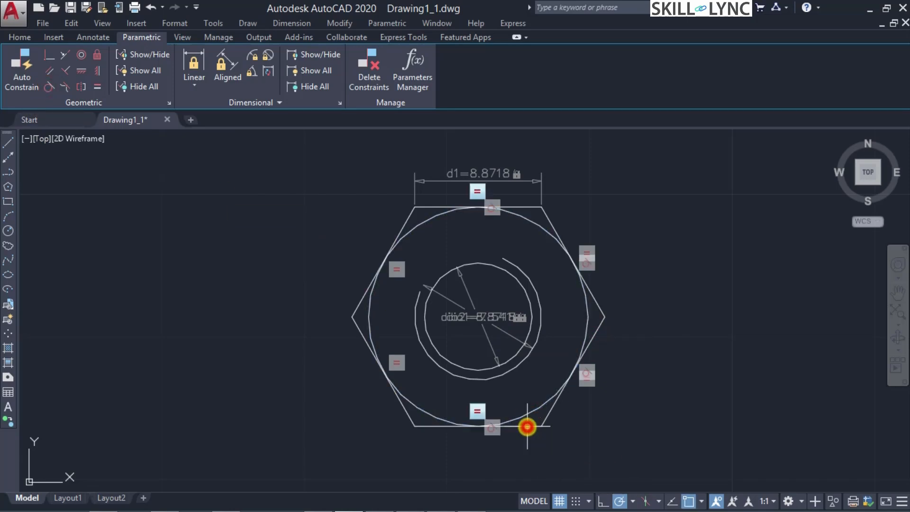
Apply a tangent constraint between the outer circle and the hexagon's lower-left edge
click(49, 87)
click(370, 326)
click(362, 337)
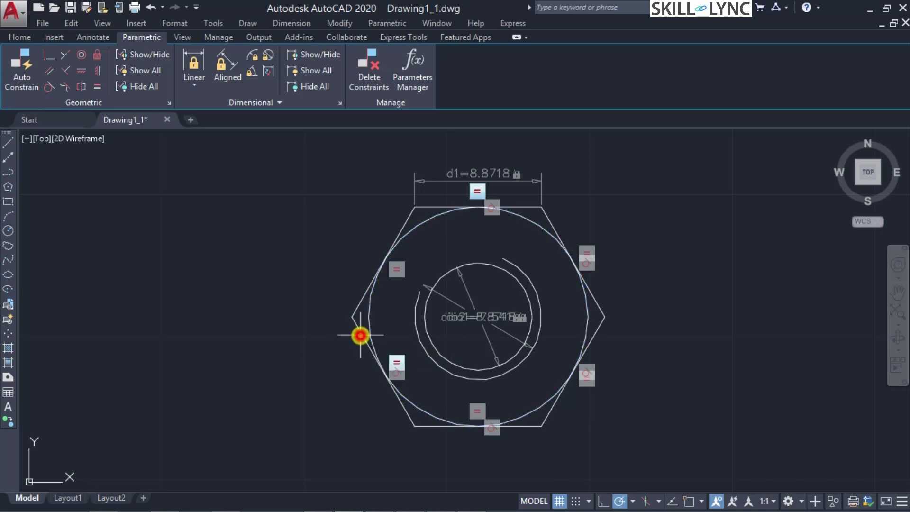
Try to apply a tangent constraint between the outer circle and the hexagon's upper-left edge
click(48, 91)
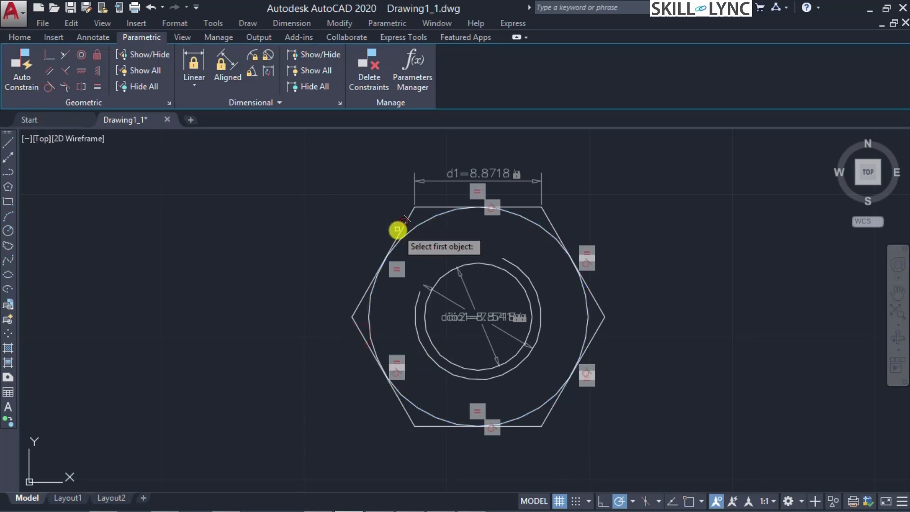
click(416, 226)
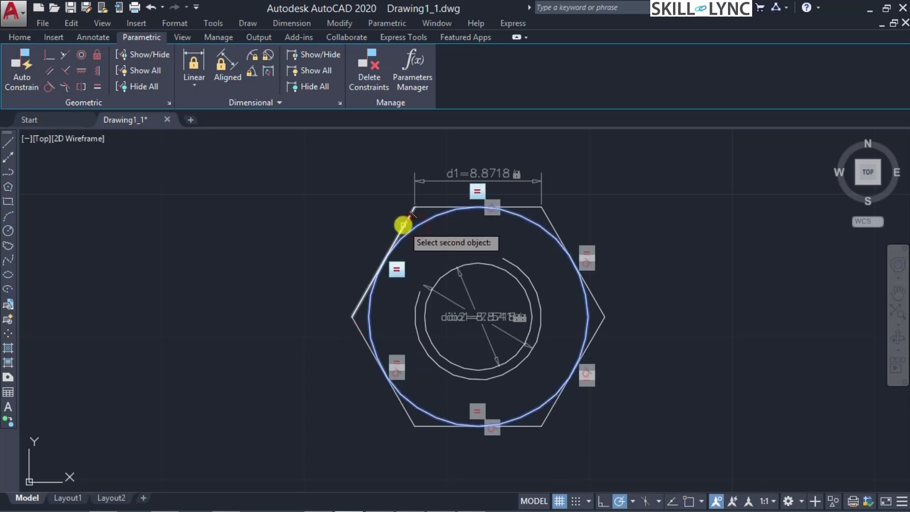
click(406, 224)
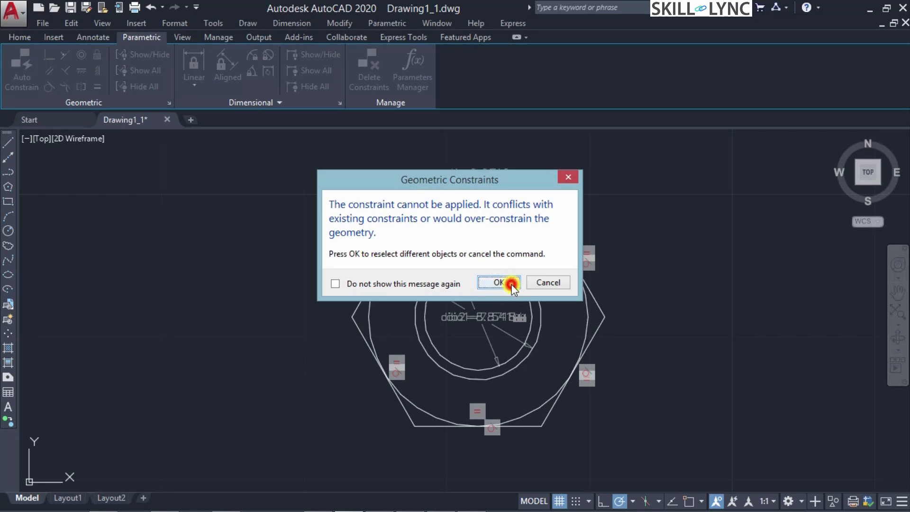
click(511, 285)
click(409, 230)
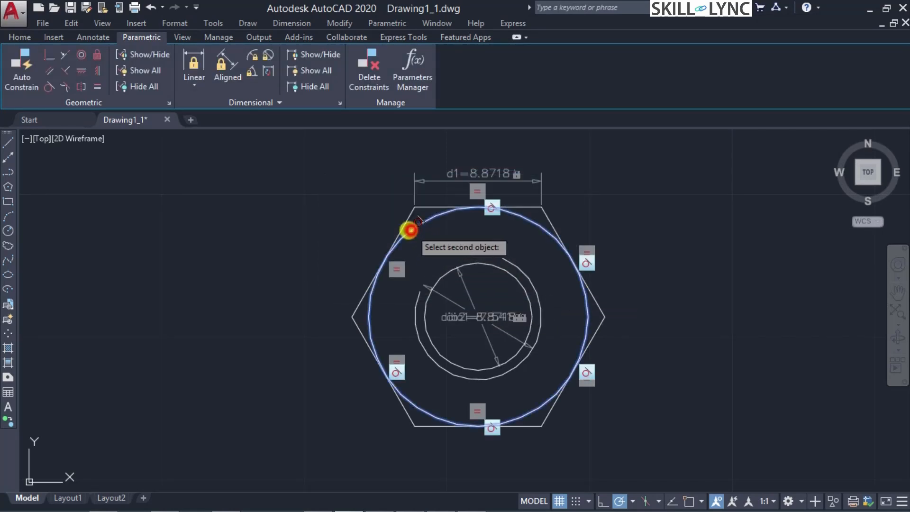
click(409, 216)
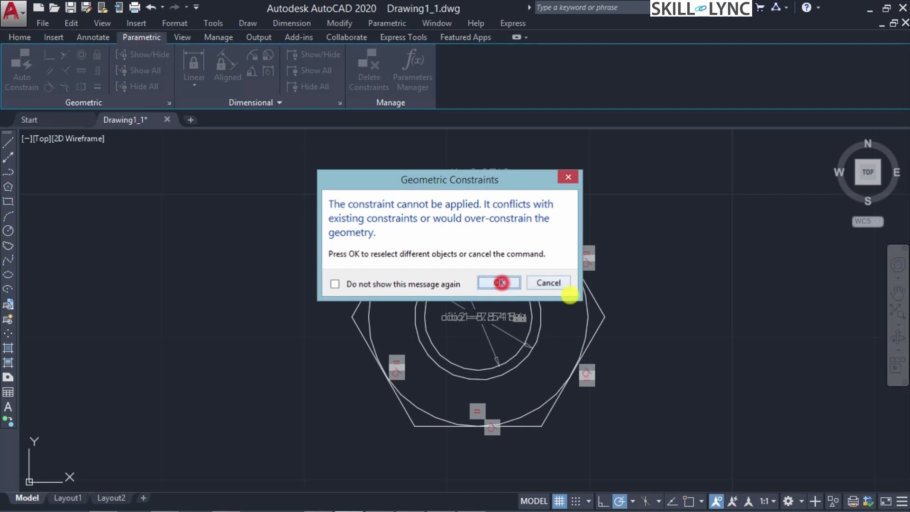
click(500, 283)
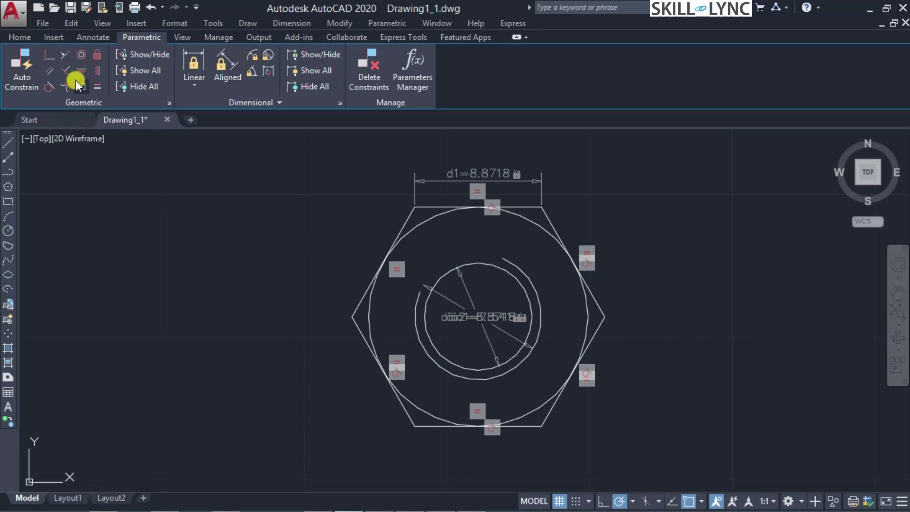
Apply concentric constraints between the open arc and the inner circle, and between the inner circle and the outer circle
click(81, 54)
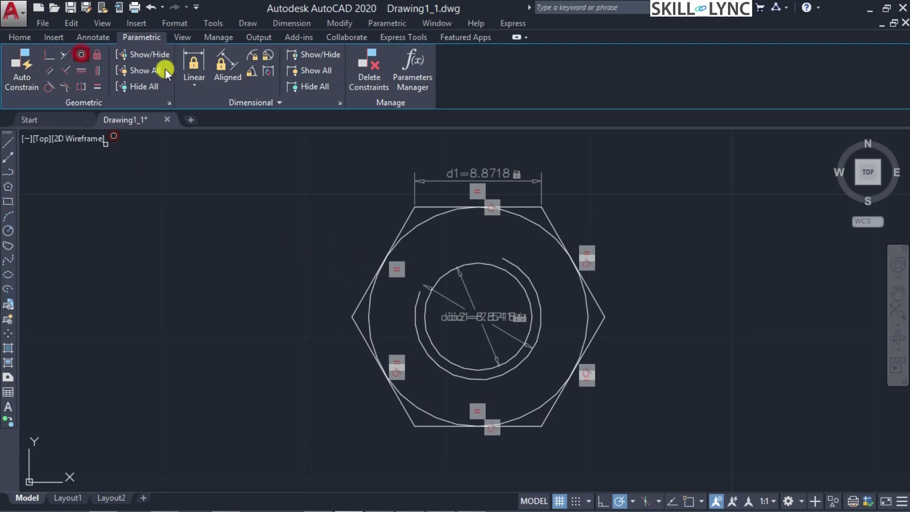
click(508, 263)
click(525, 259)
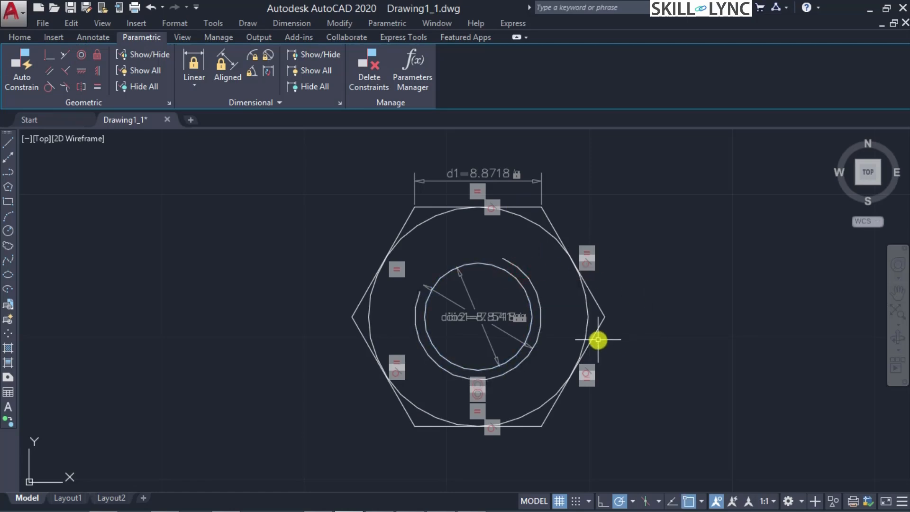
click(80, 58)
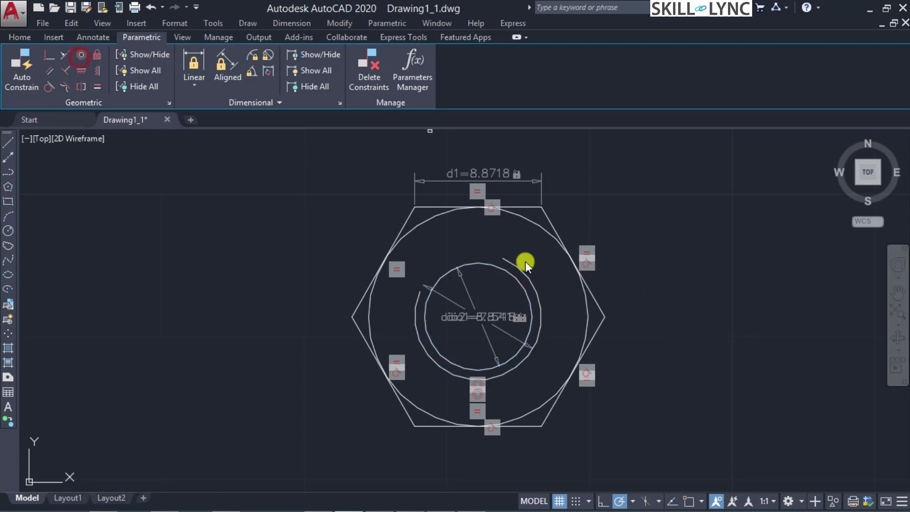
click(519, 284)
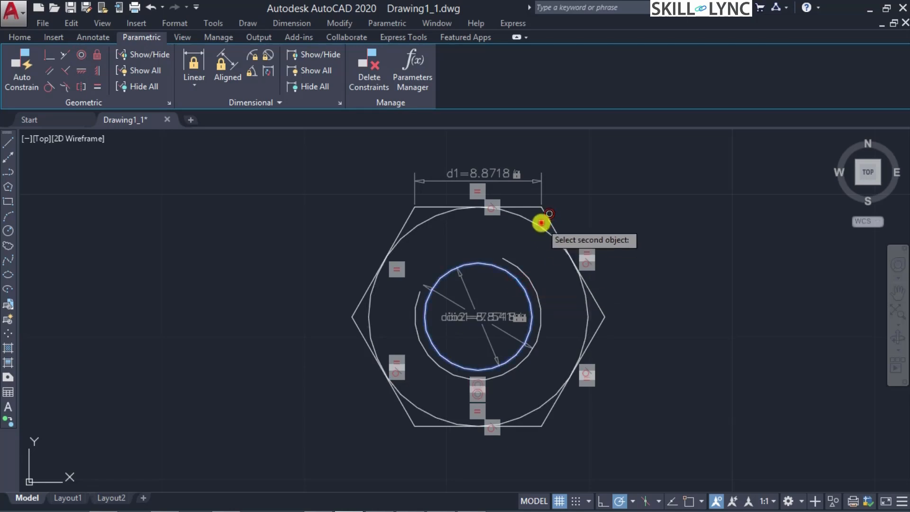
click(544, 217)
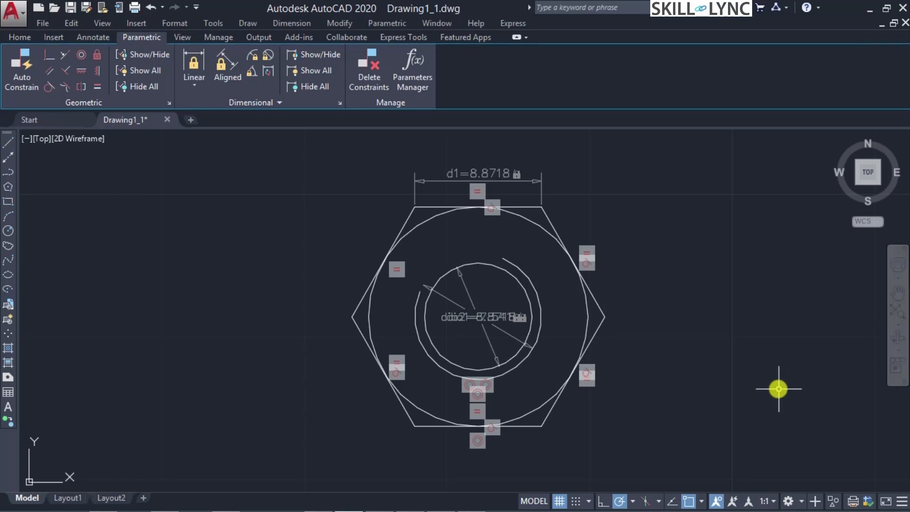
Open the Parameters Manager and select the top edge's horizontal parameter d1
click(406, 84)
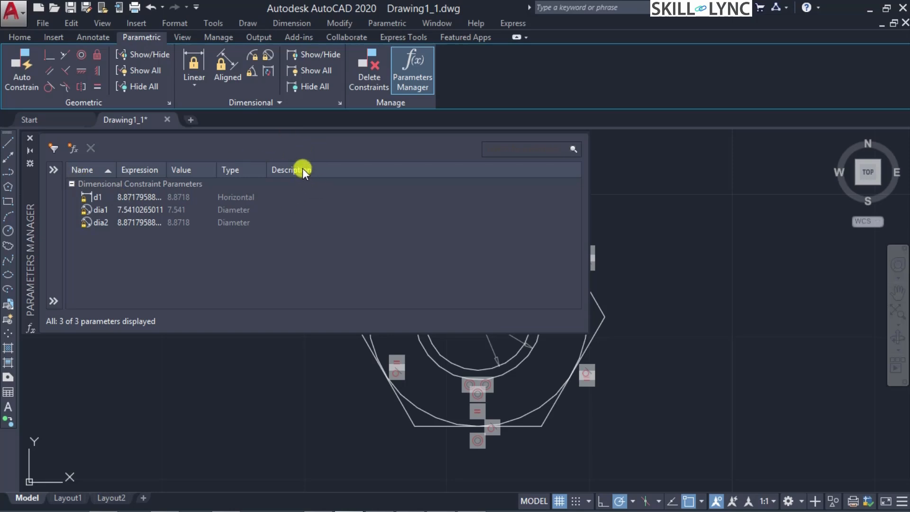
right_click(180, 167)
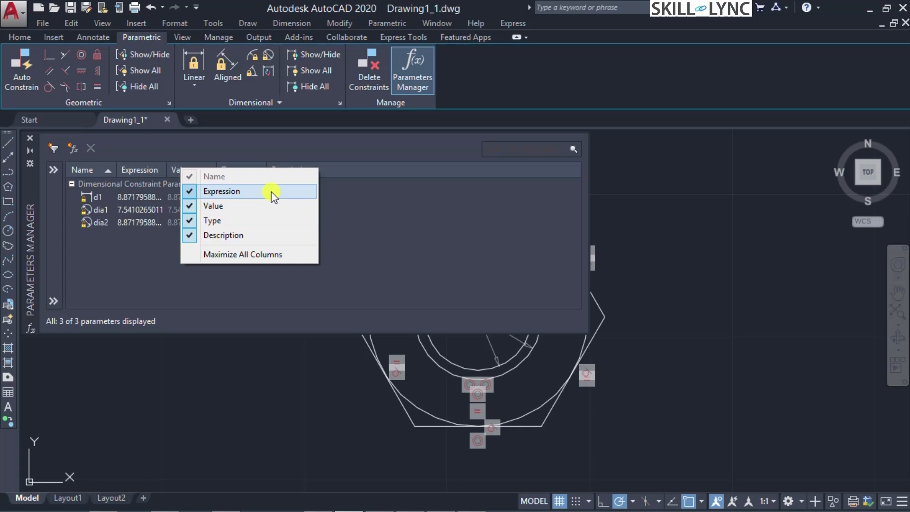
click(205, 224)
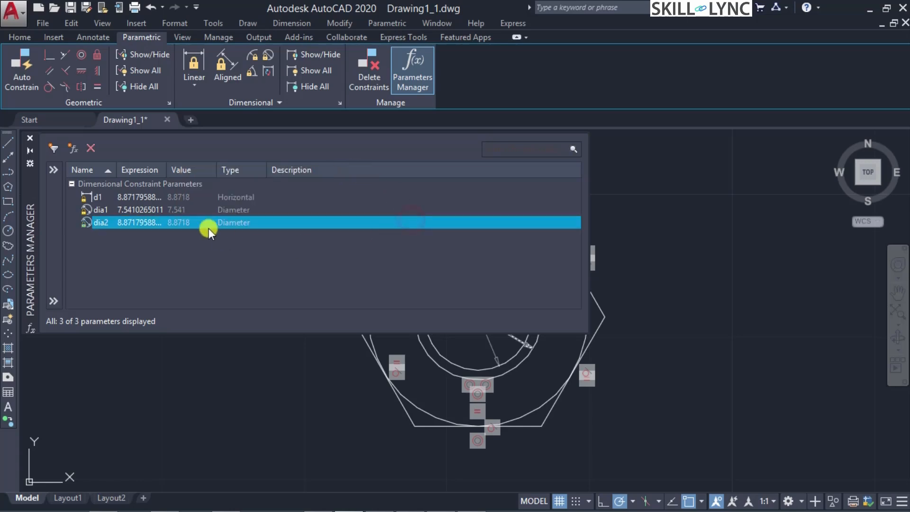
click(206, 266)
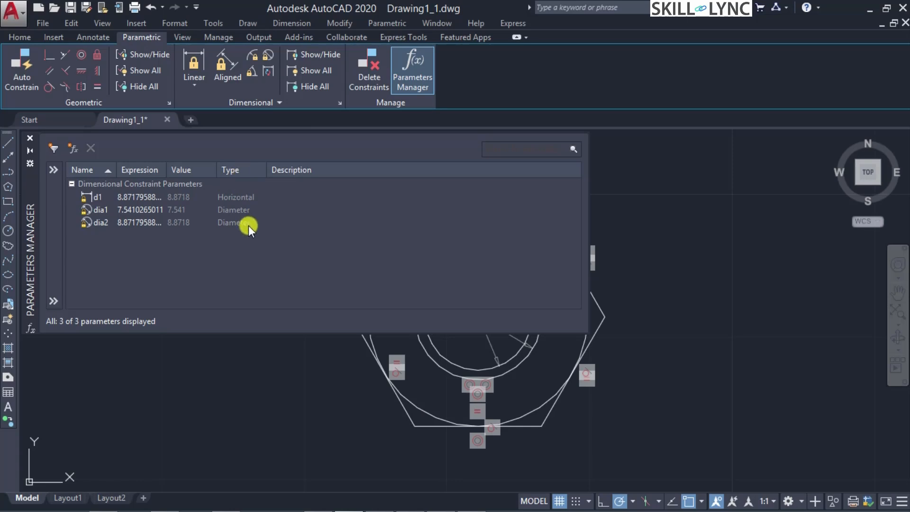
click(291, 194)
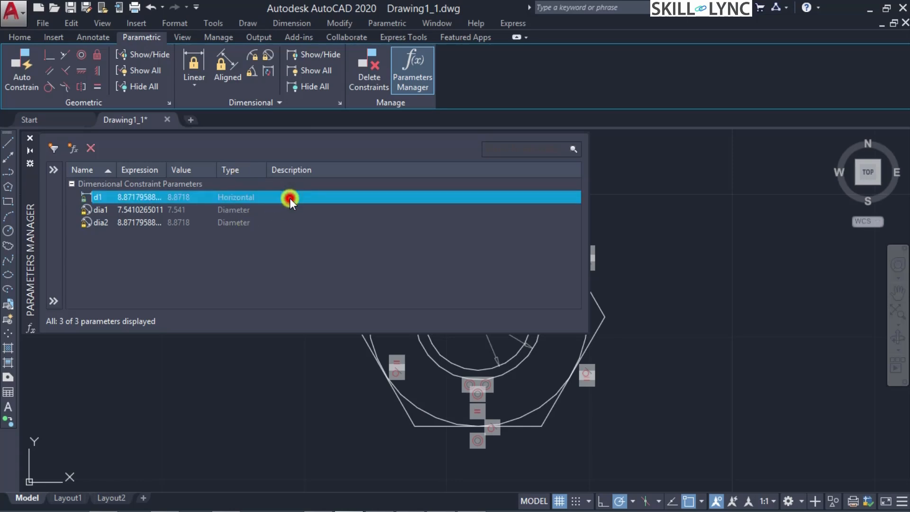
Rename the horizontal dimension parameter d1 as D in the Parameters Manager
click(314, 248)
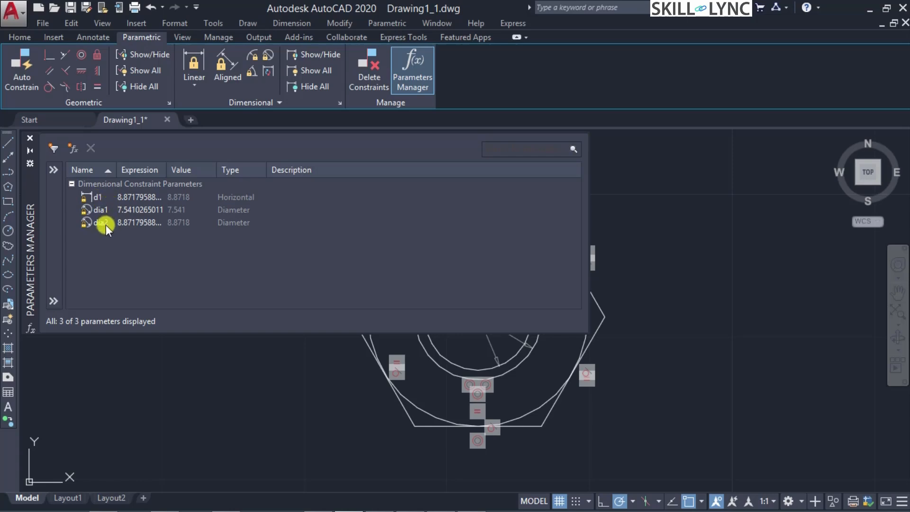
double_click(104, 196)
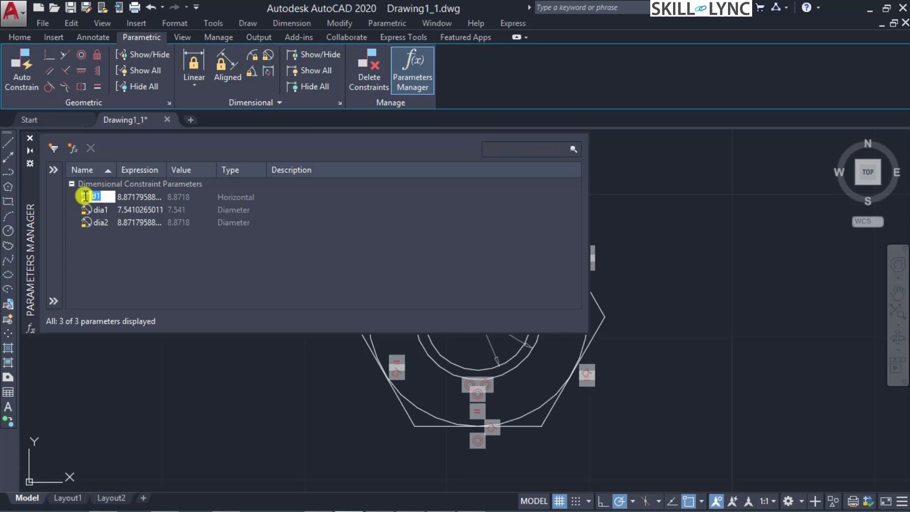
text(D)
key(Return)
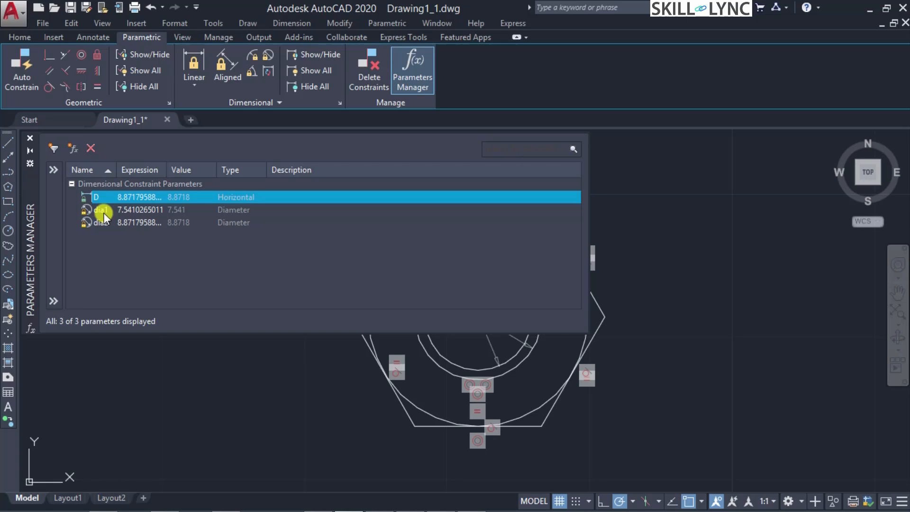
Rename the diameter parameter dia2 as D1
click(150, 211)
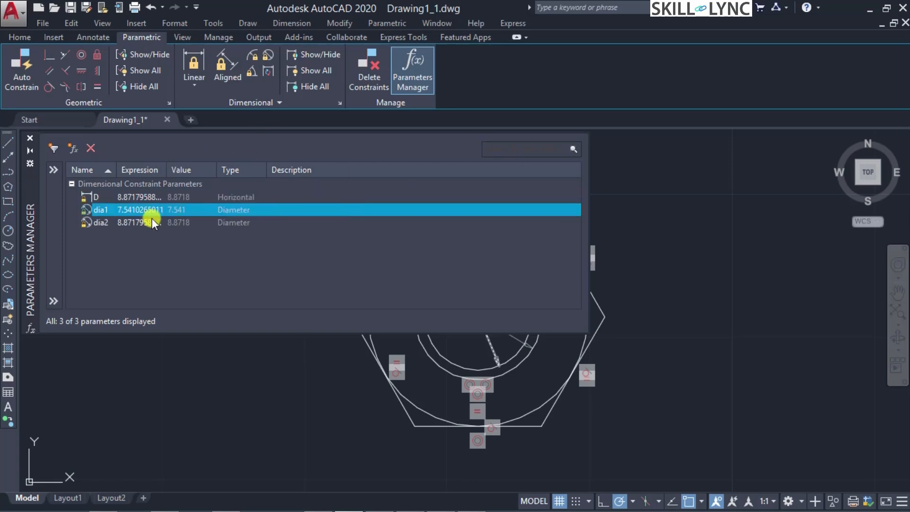
click(103, 223)
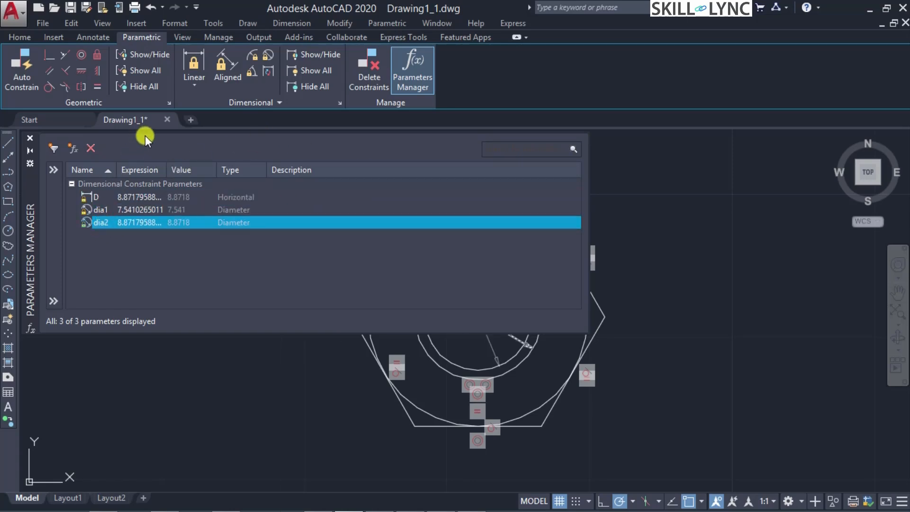
double_click(104, 224)
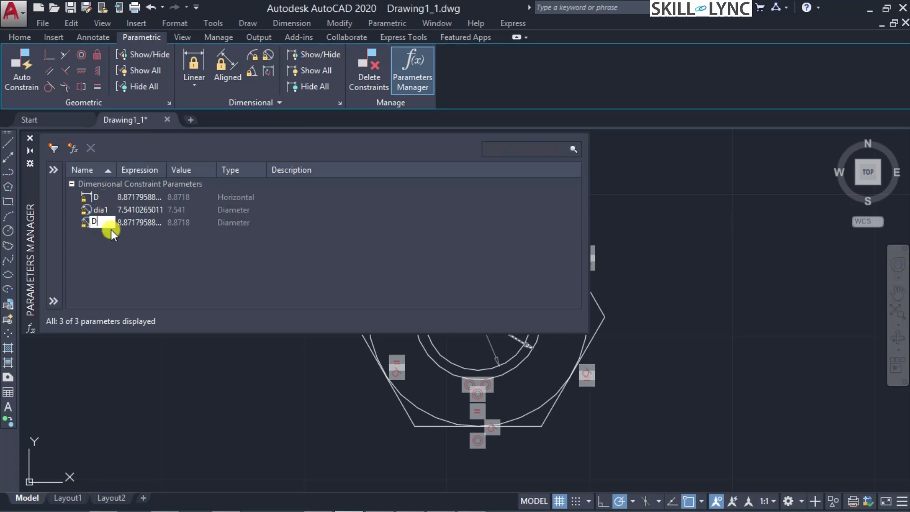
key(Return)
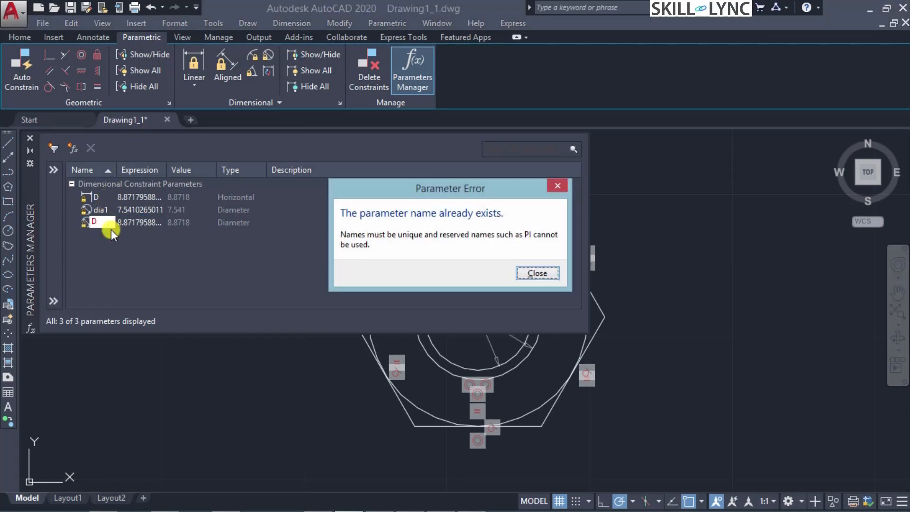
click(537, 273)
click(97, 222)
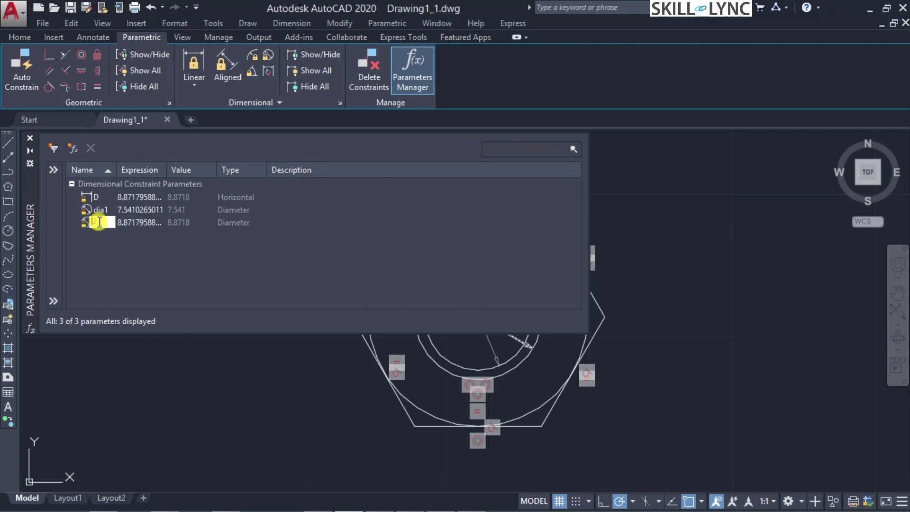
text(1)
click(152, 249)
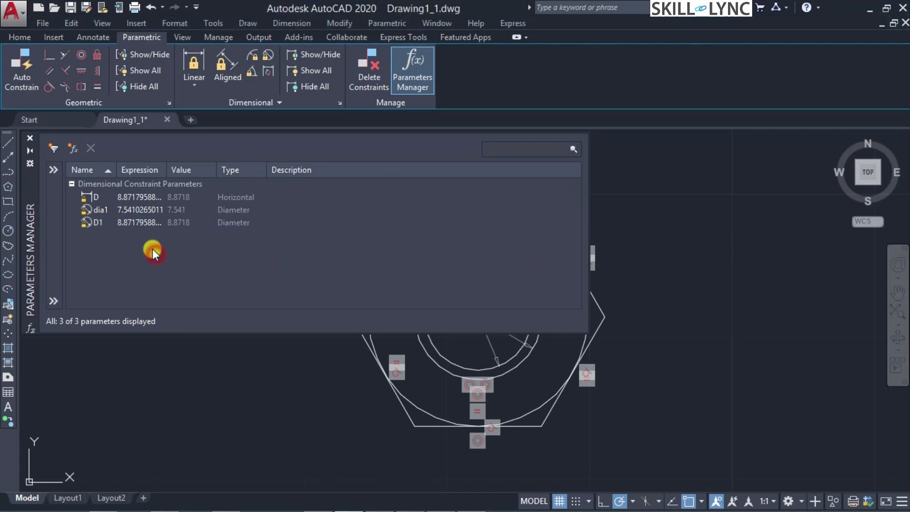
Set the expression of diameter parameter D1 to D so it follows the top edge's length
double_click(149, 221)
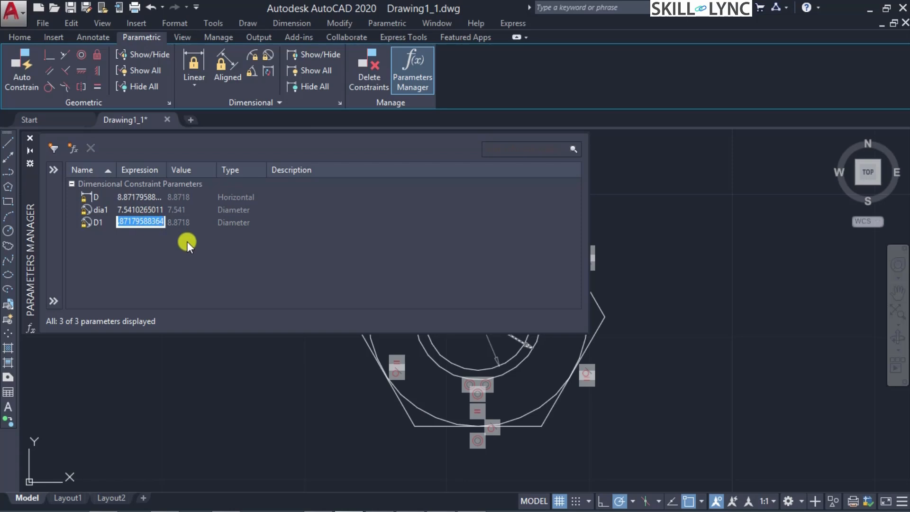
text(=D)
key(Return)
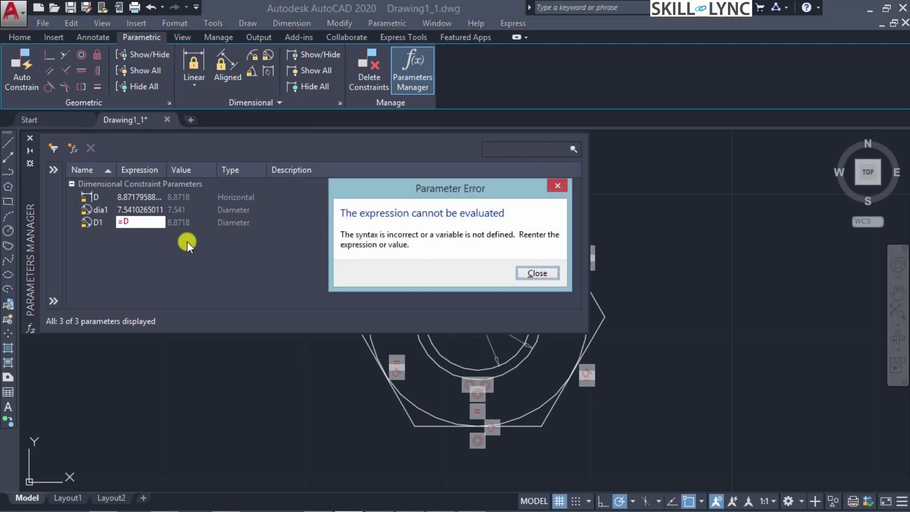
click(536, 274)
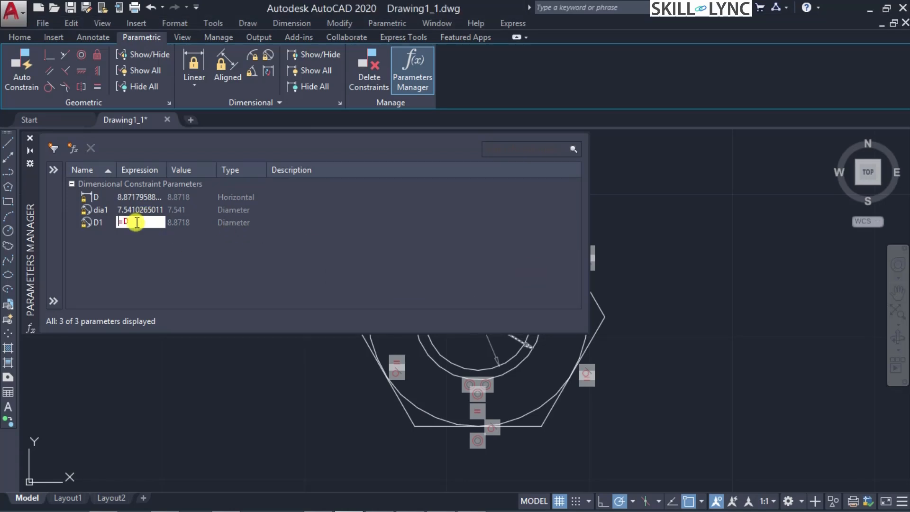
text(D)
key(Return)
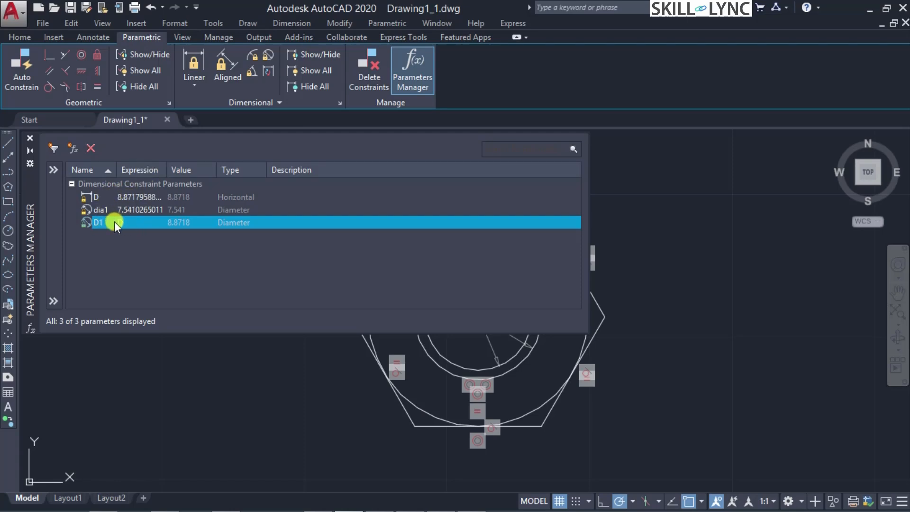
Rename the diameter parameter dia1 as D2
click(135, 208)
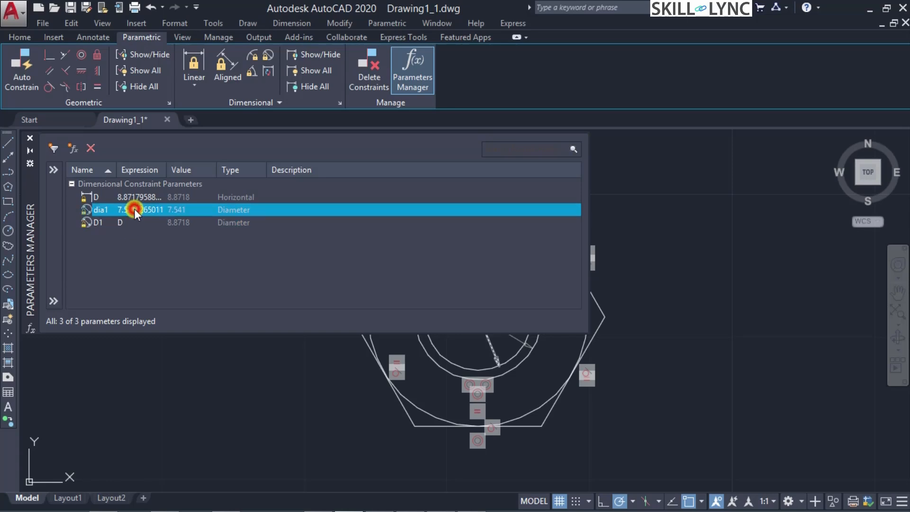
click(109, 209)
text(D2)
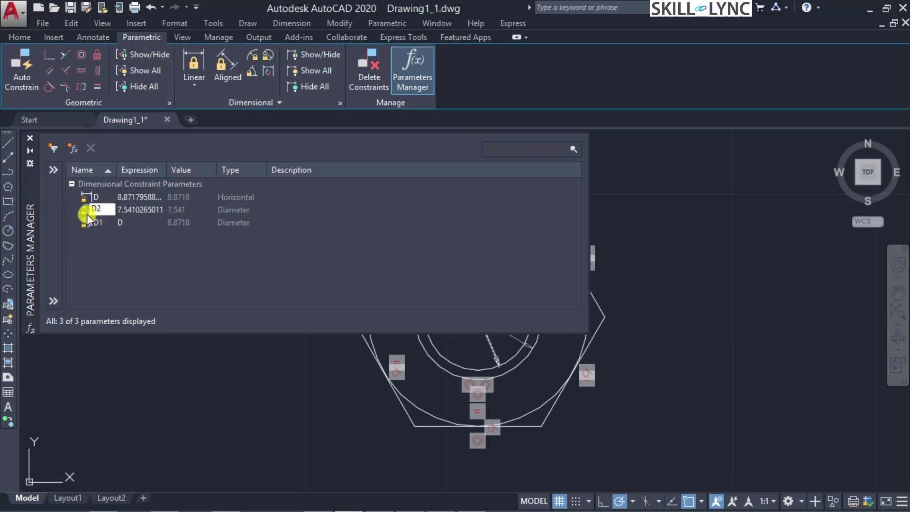
click(124, 209)
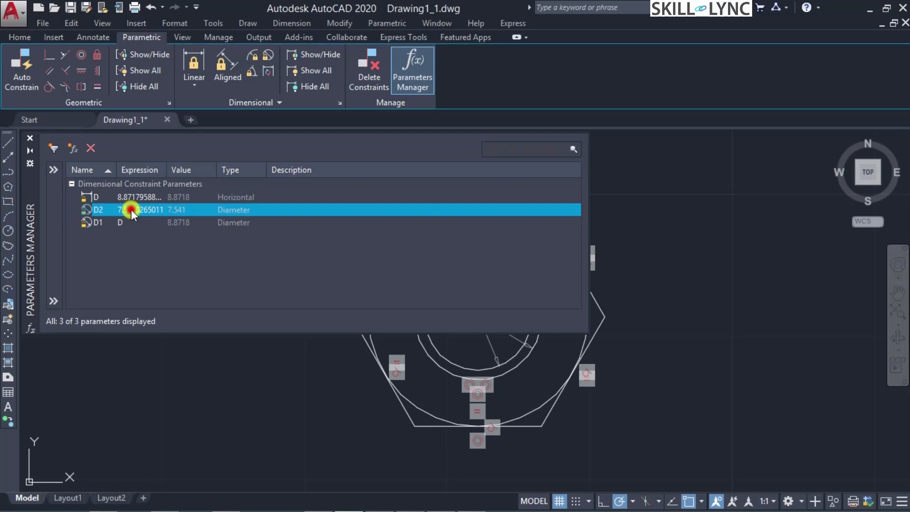
Set the expression of diameter parameter D2 to 0.85*D and close the Parameters Manager
click(132, 210)
text(0.85)
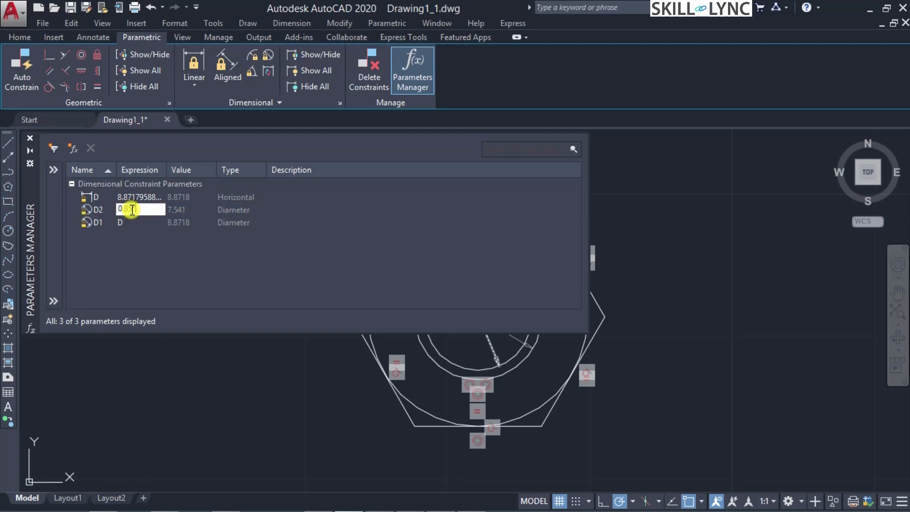
text(*D)
key(Return)
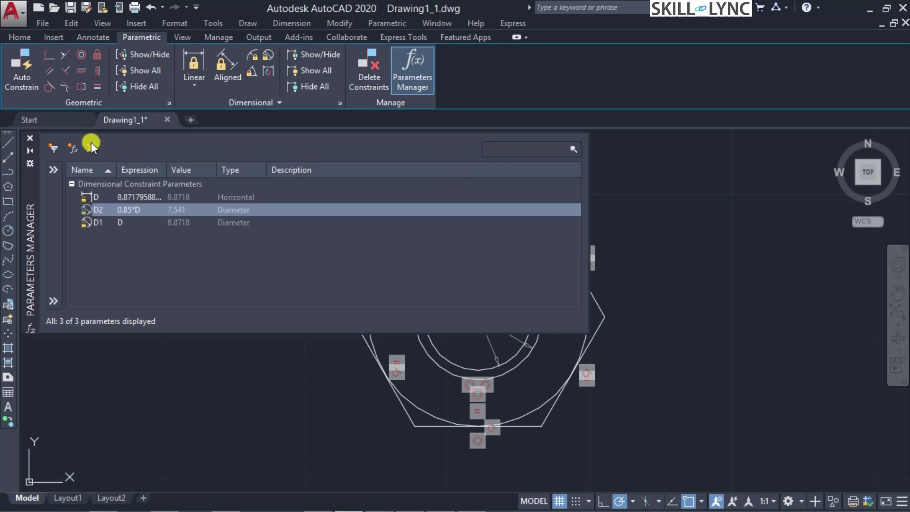
click(30, 138)
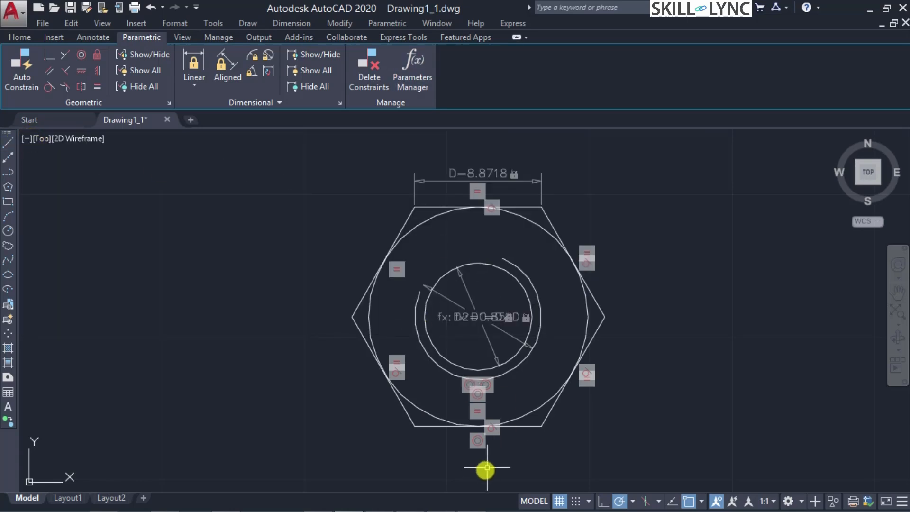
Copy the entire hex nut with its constraints horizontally to the right, clear of the original
click(319, 160)
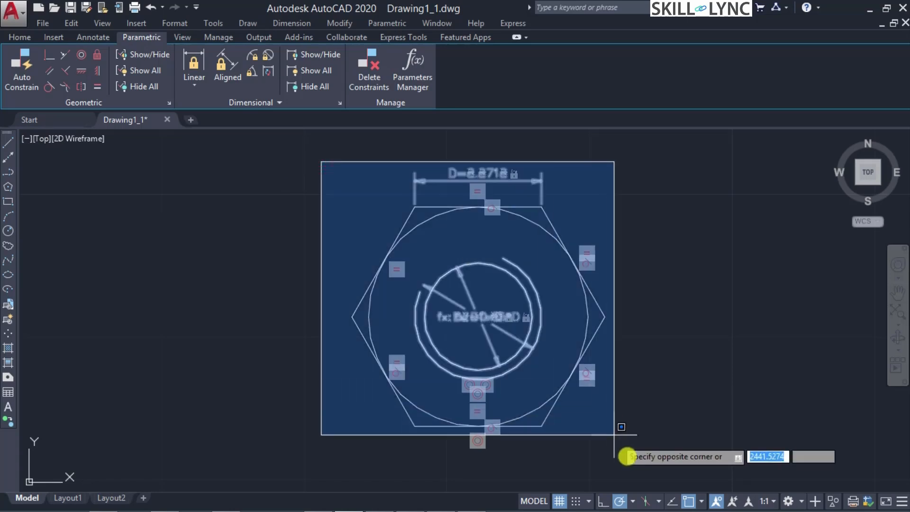
click(630, 461)
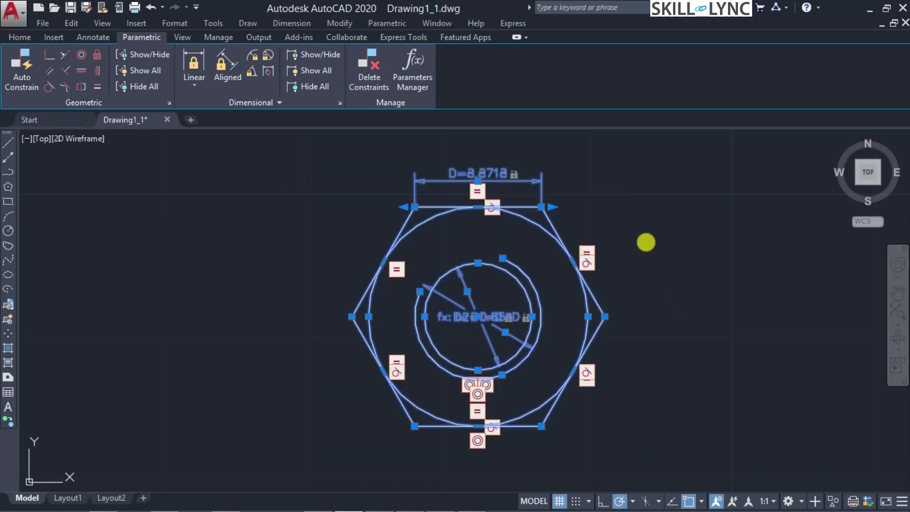
text(co)
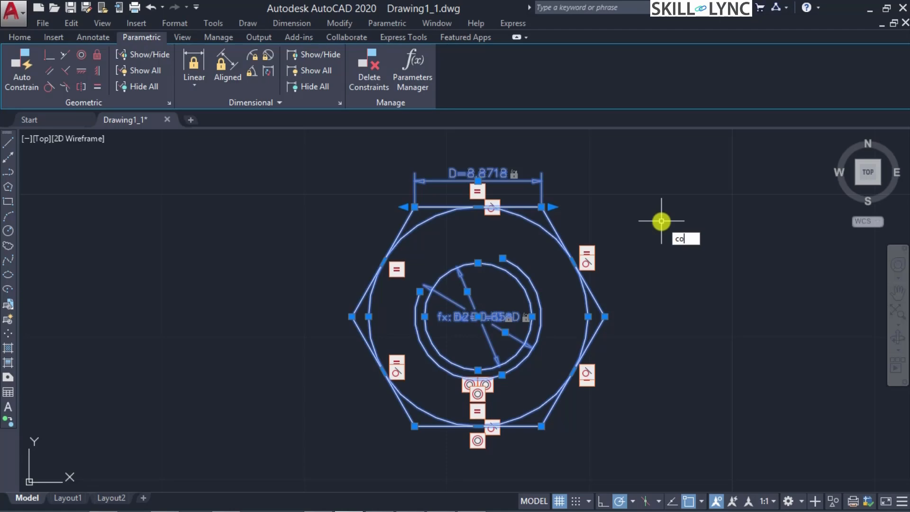
key(Return)
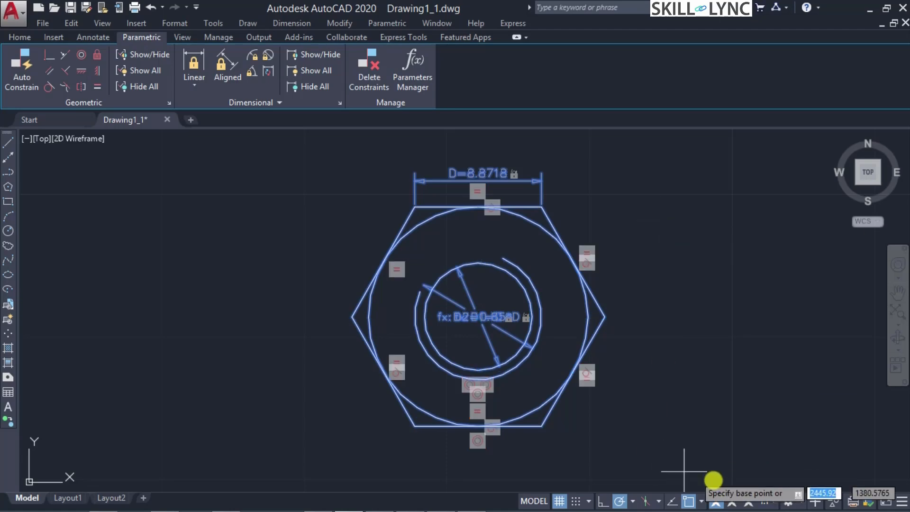
click(714, 425)
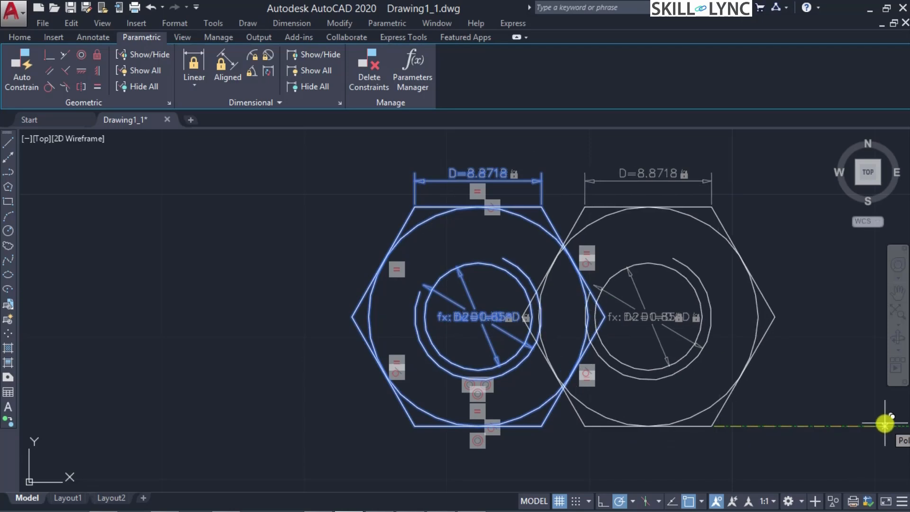
mouse_move(841, 418)
middle_down()
mouse_move(751, 406)
mouse_move(595, 412)
mouse_move(578, 428)
middle_up()
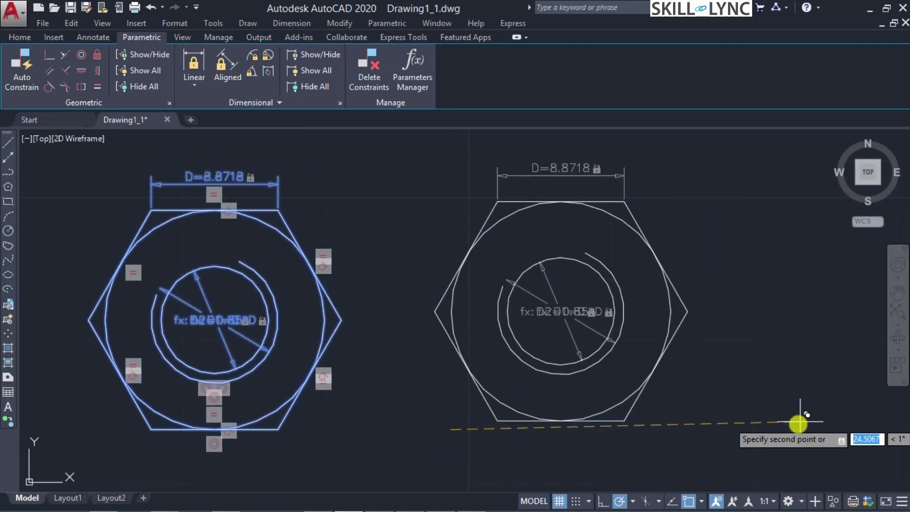
click(765, 431)
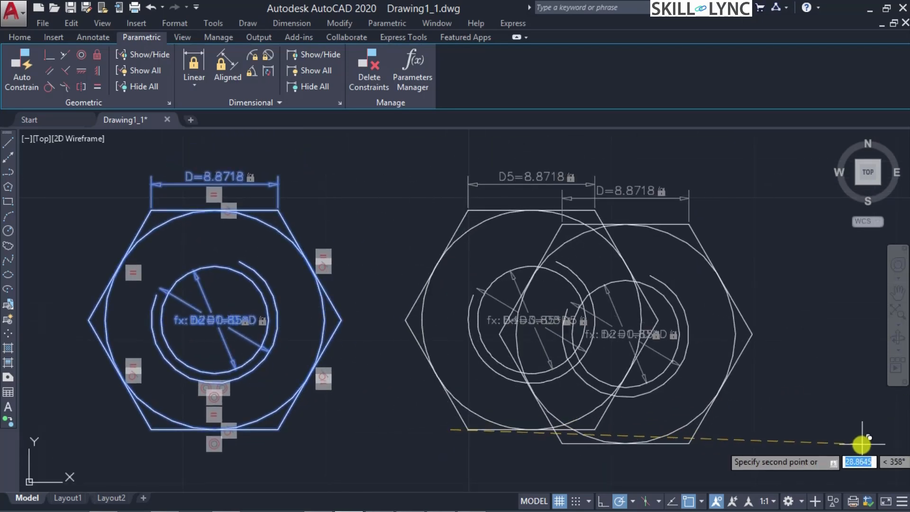
key(Escape)
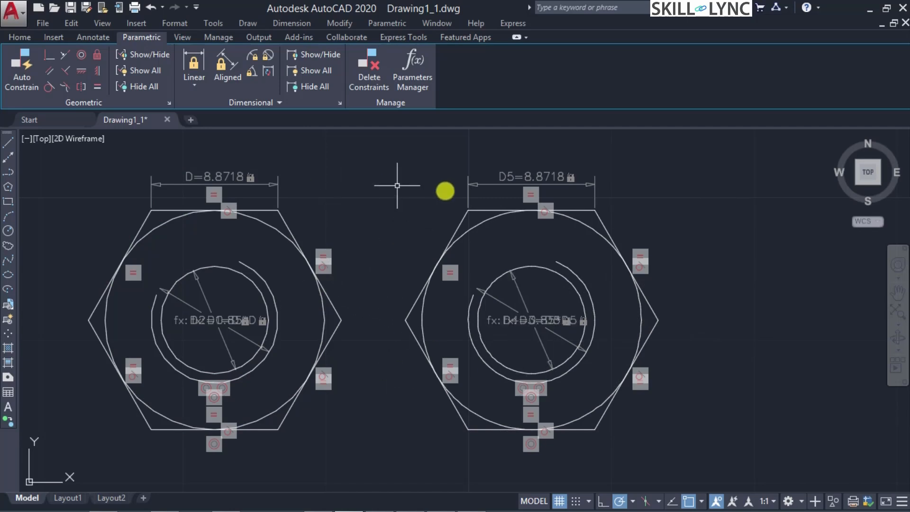
Set the copied nut's top edge dimension D5 to 12
double_click(522, 177)
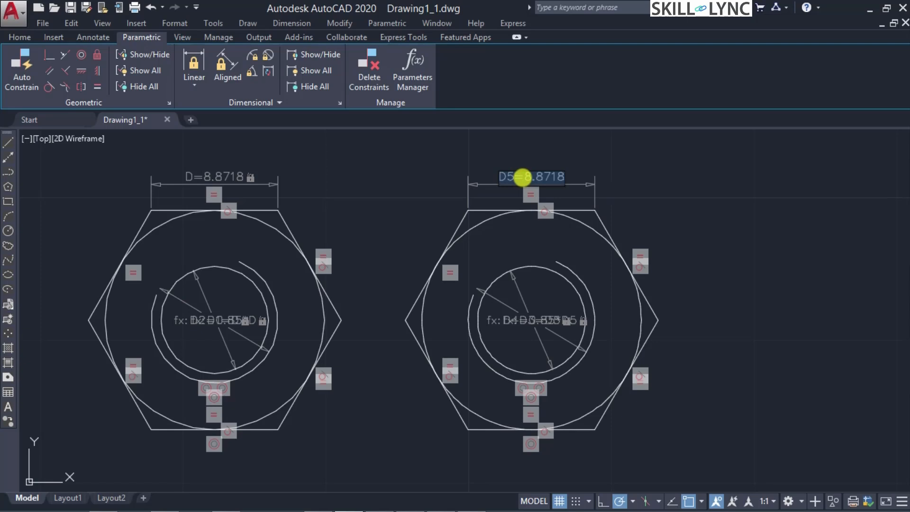
click(538, 178)
drag(525, 177, 577, 173)
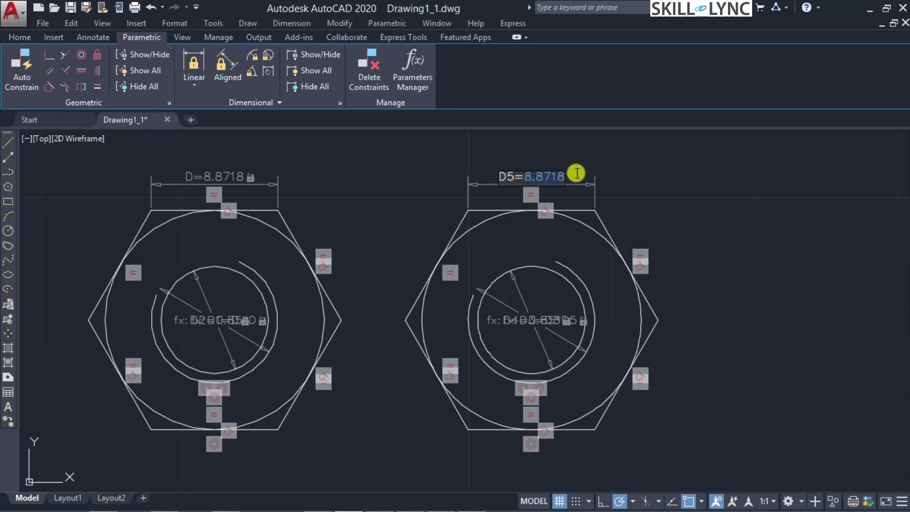
text(12)
key(Return)
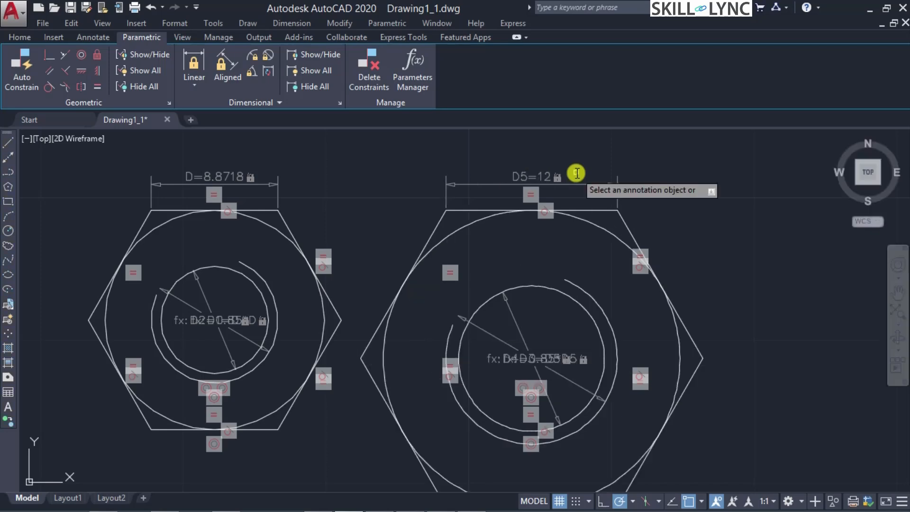
Inspect the resized nut beside the original, and review the copy's parameters in the Parameters Manager, selecting D3
scroll(647, 308, down, 2)
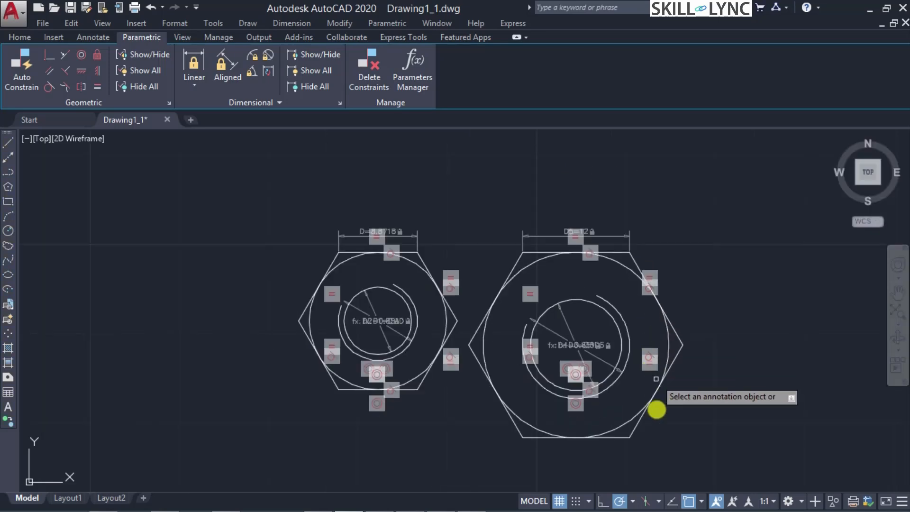
scroll(599, 471, up, 1)
scroll(602, 472, down, 1)
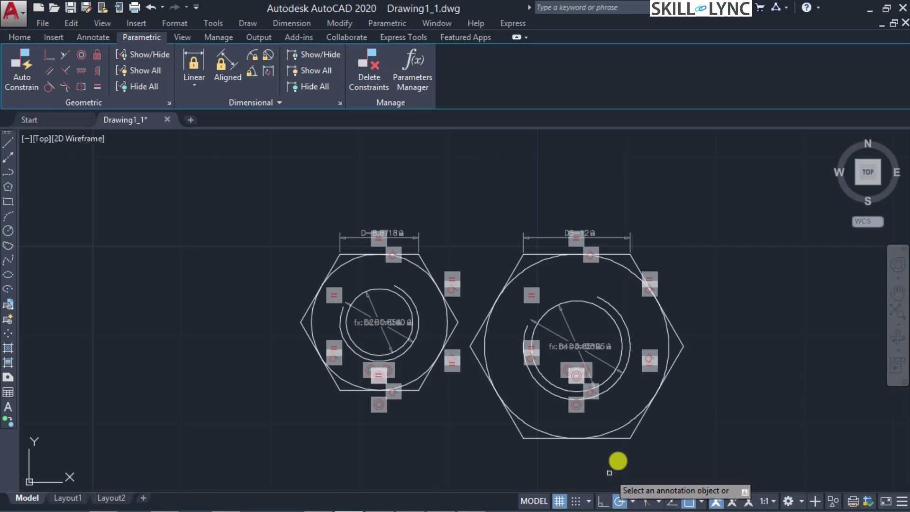
scroll(641, 406, up, 1)
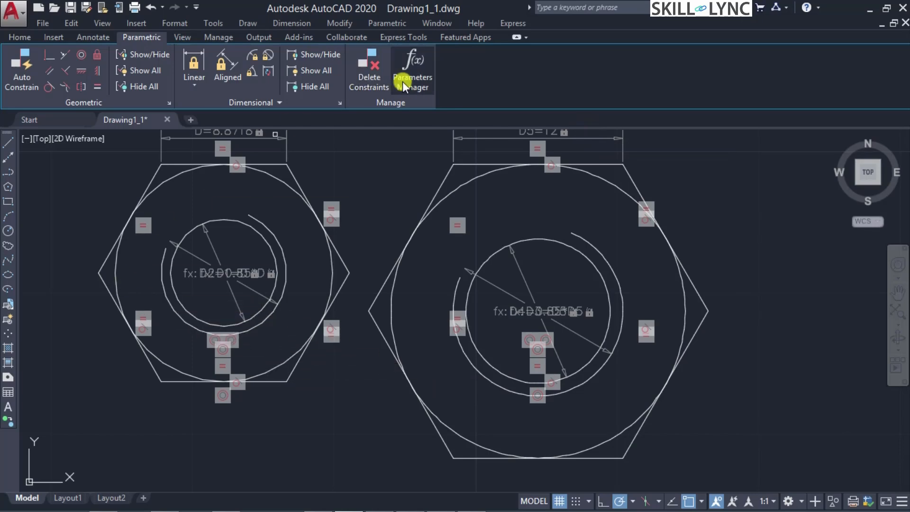
click(415, 80)
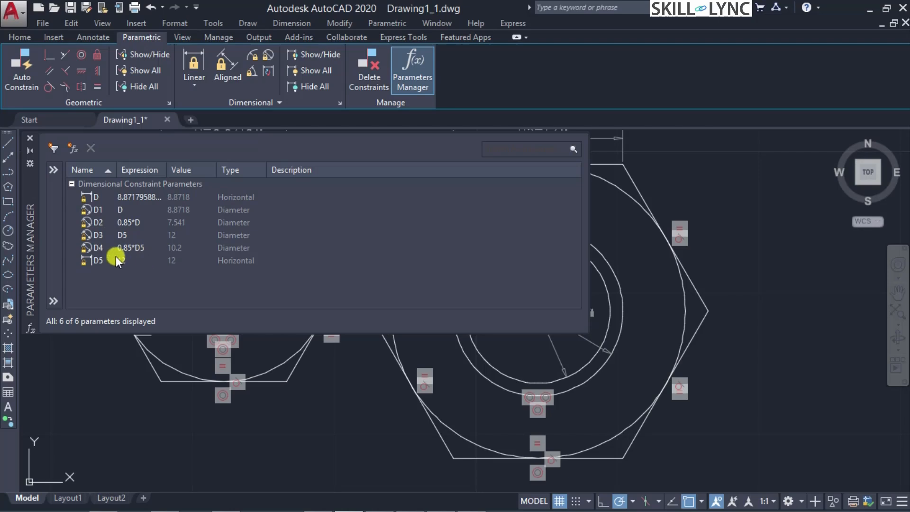
click(100, 236)
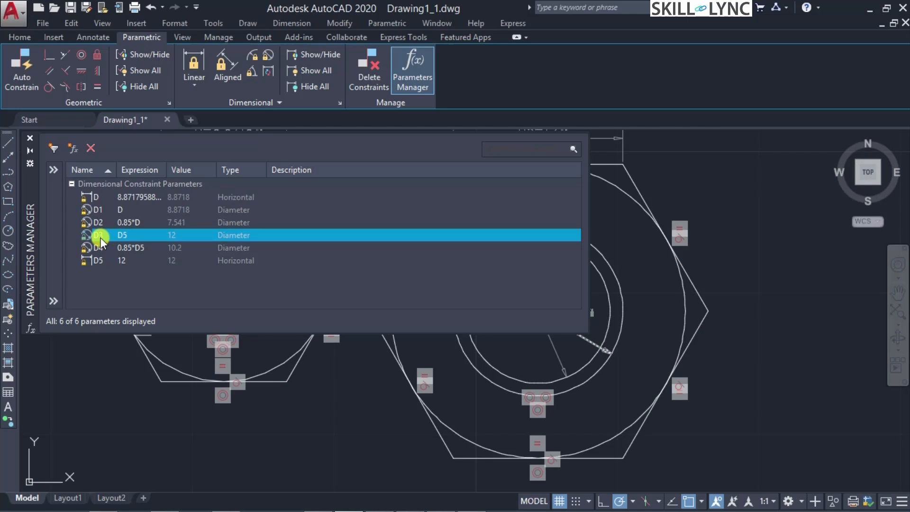
Review each dimensional parameter from D to D5 in the Parameters Manager, close it, and compare the two nuts
click(97, 259)
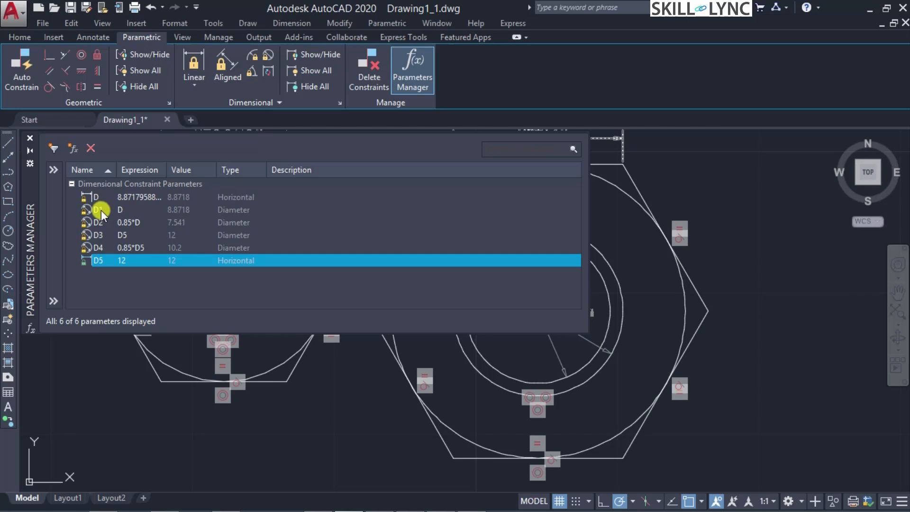
click(101, 198)
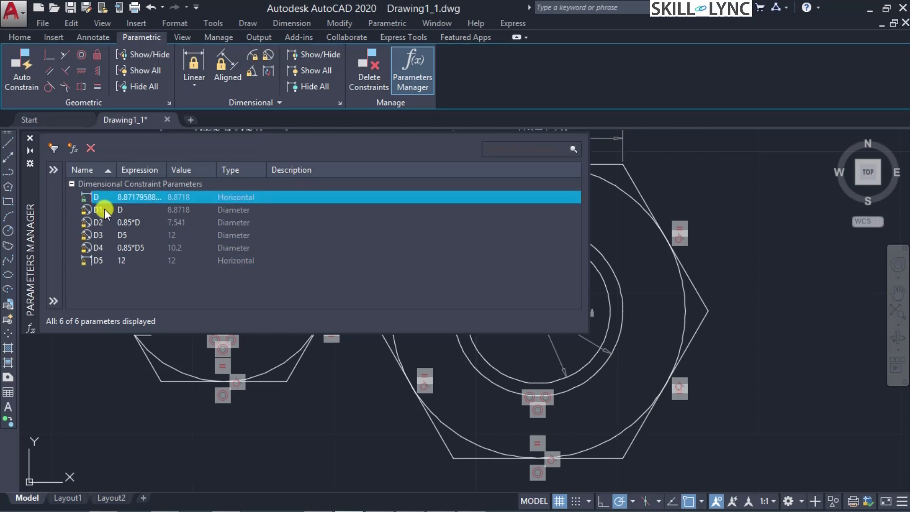
click(104, 210)
click(100, 221)
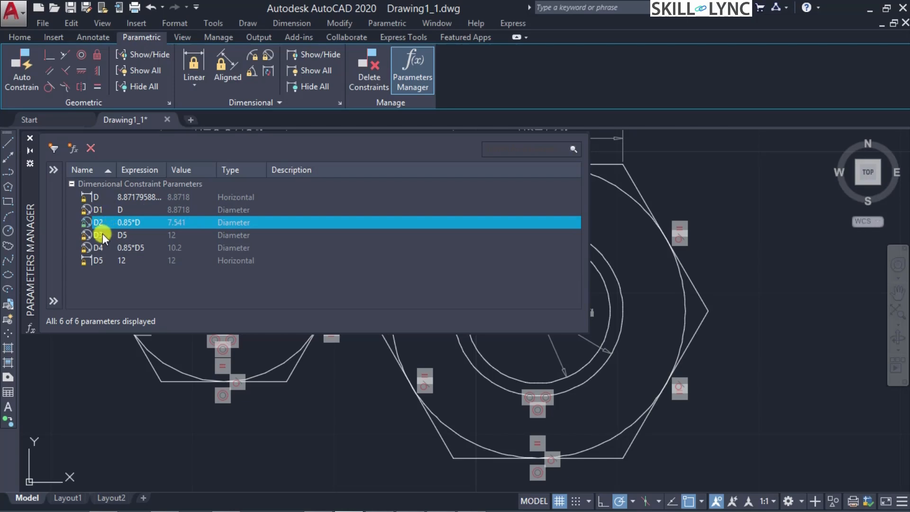
click(101, 235)
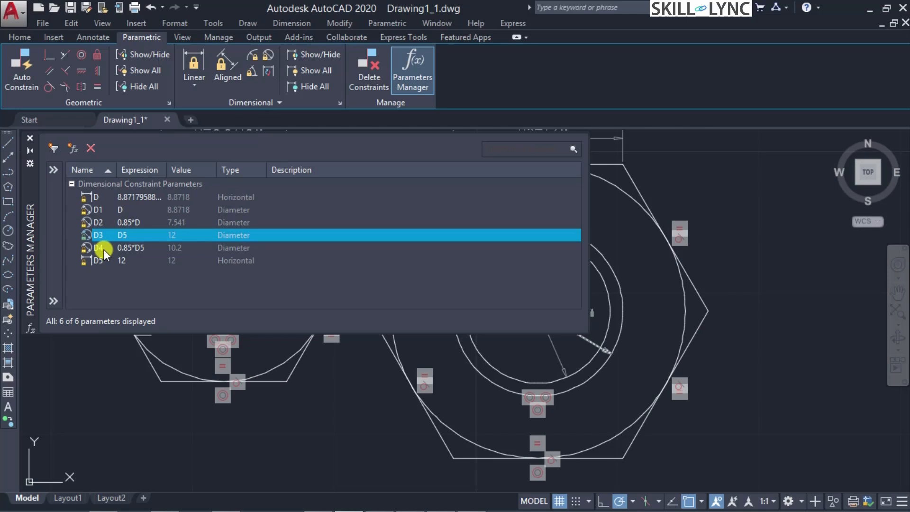
click(104, 248)
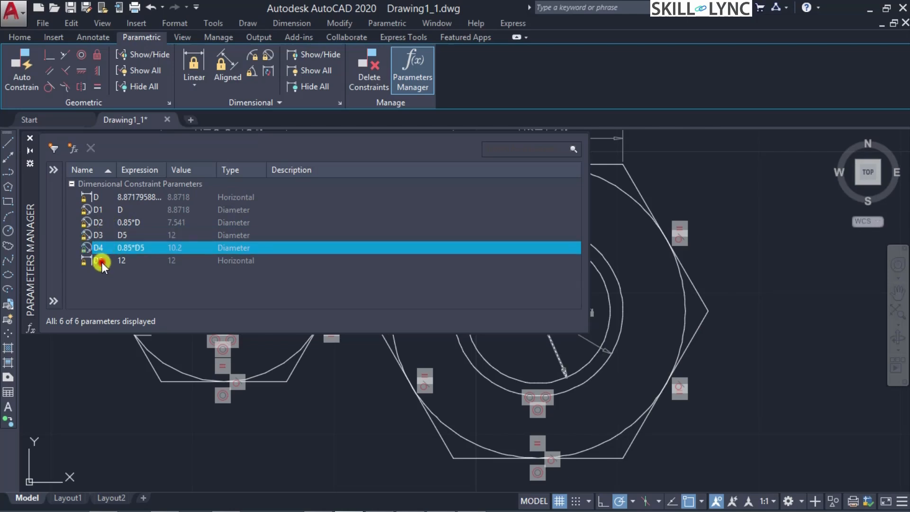
click(101, 261)
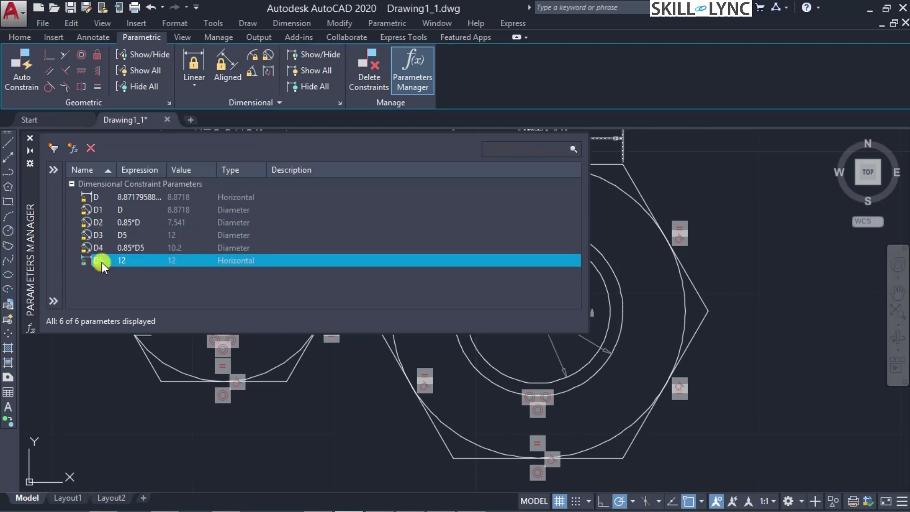
click(29, 138)
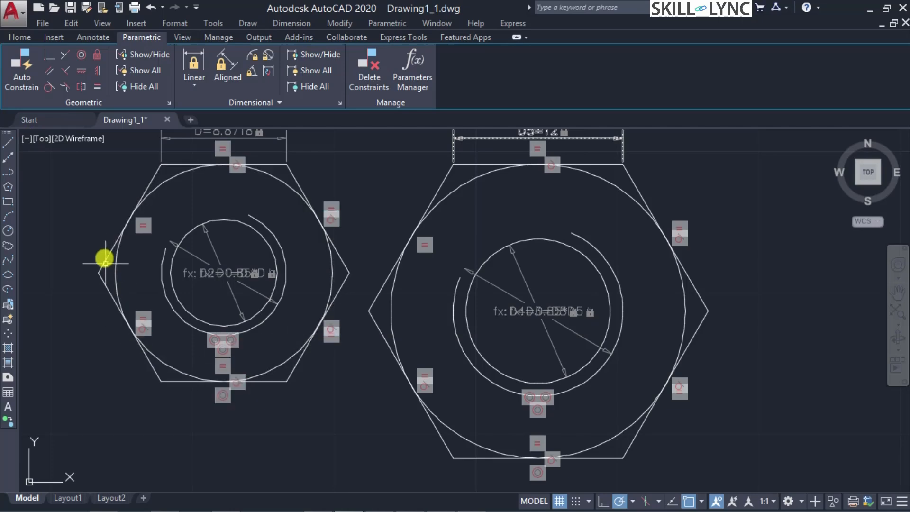
scroll(492, 284, down, 2)
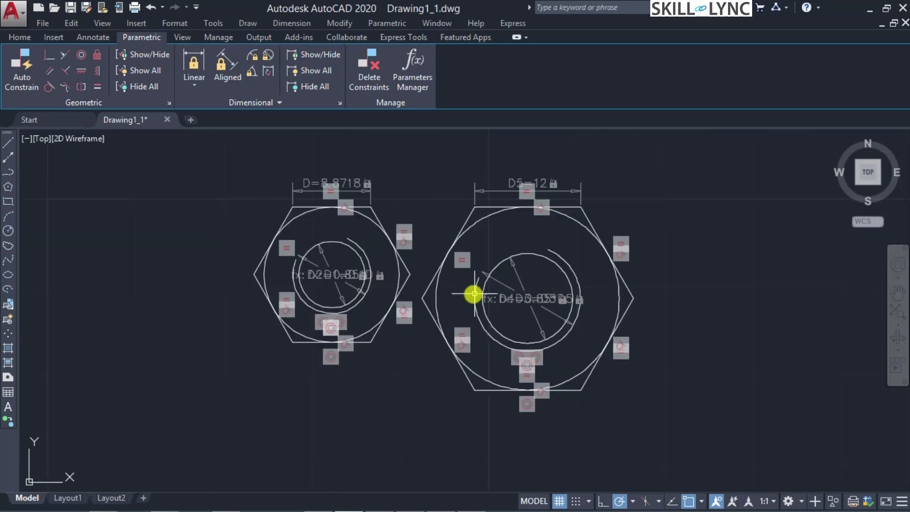
scroll(473, 294, up, 2)
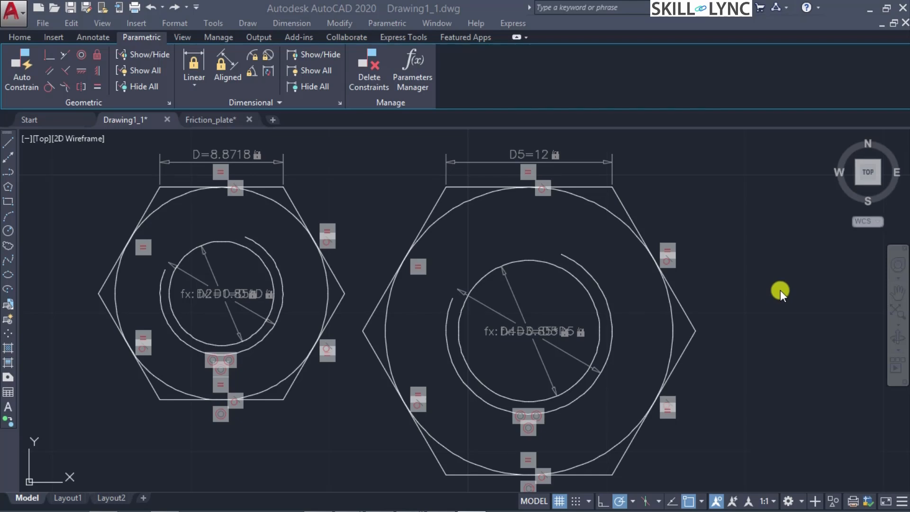
Start the WBLOCK command and move its Write Block dialog clear of the smaller nut
click(780, 290)
text(WBLOCK)
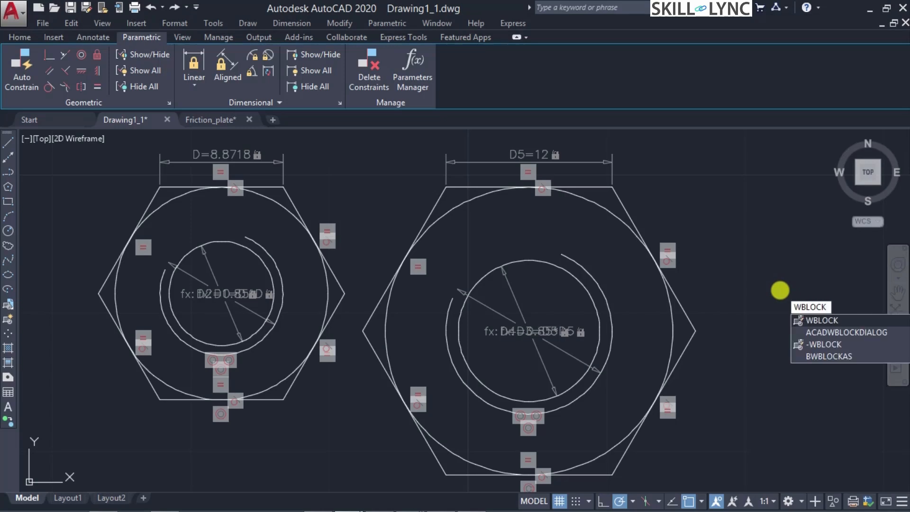
key(Return)
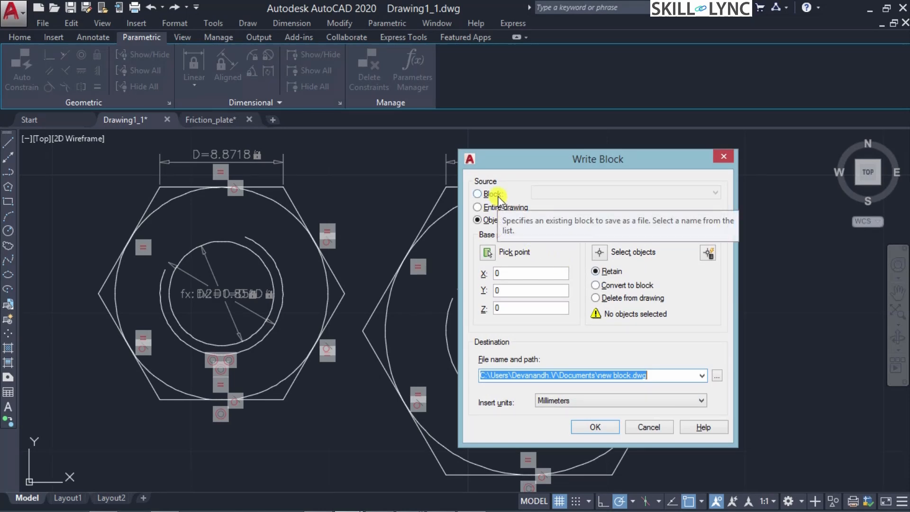
drag(576, 159, 678, 143)
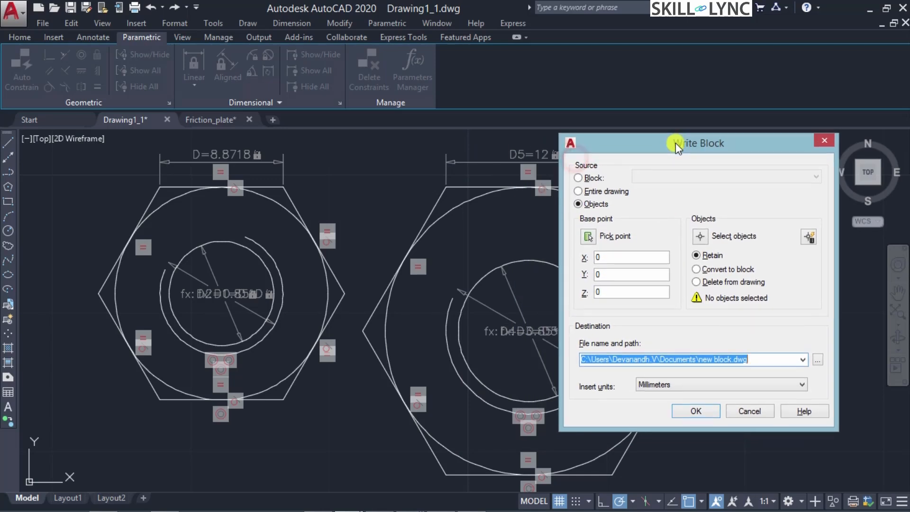
Examine the Write Block source options and the list of available blocks, returning the source to Objects
click(593, 178)
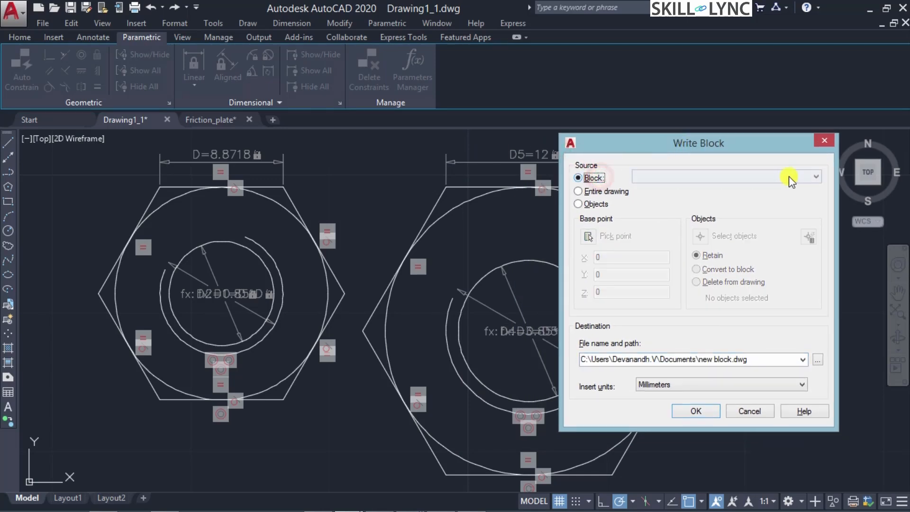
click(813, 176)
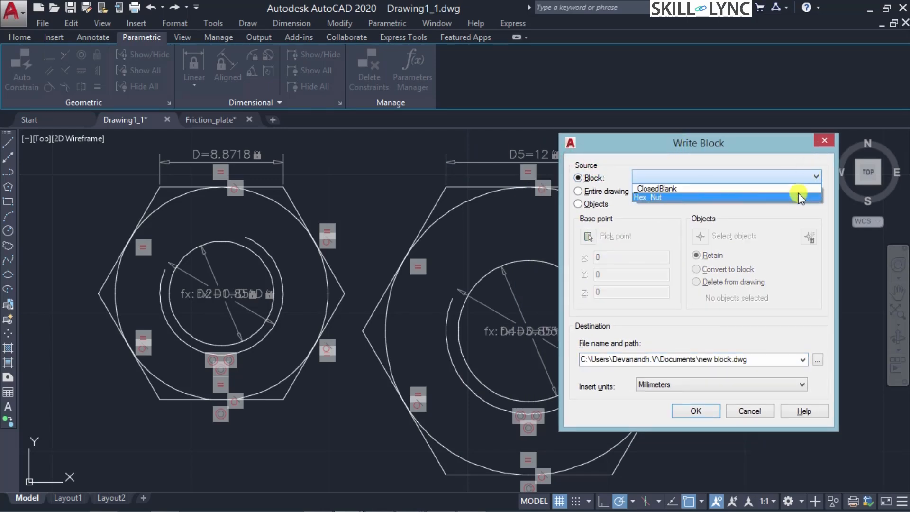
click(802, 176)
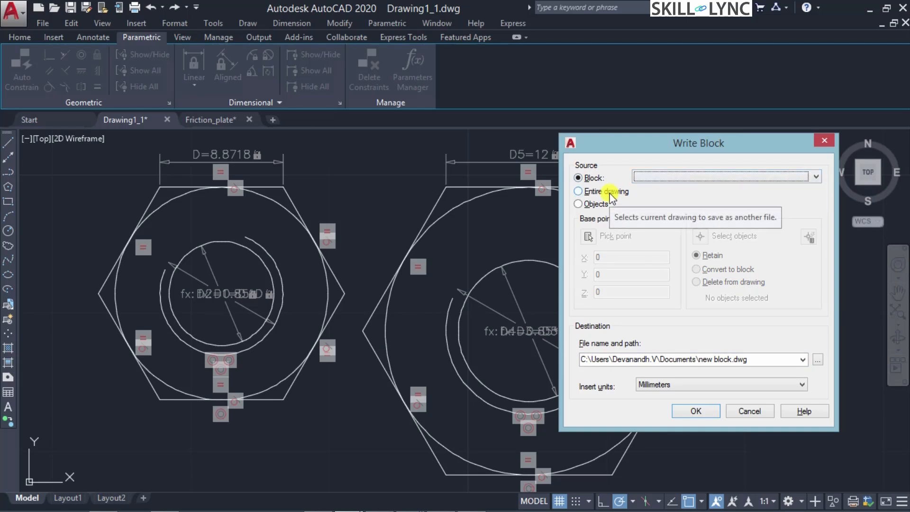
key(Tab)
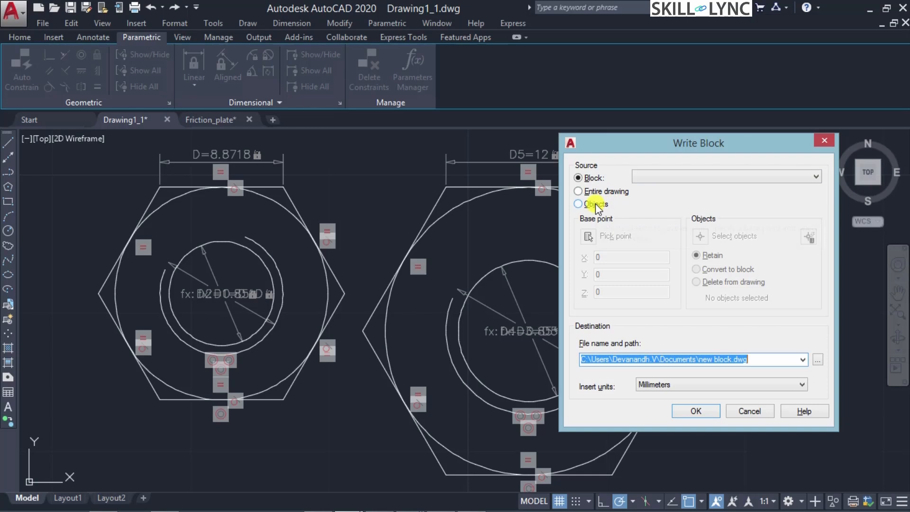
click(595, 204)
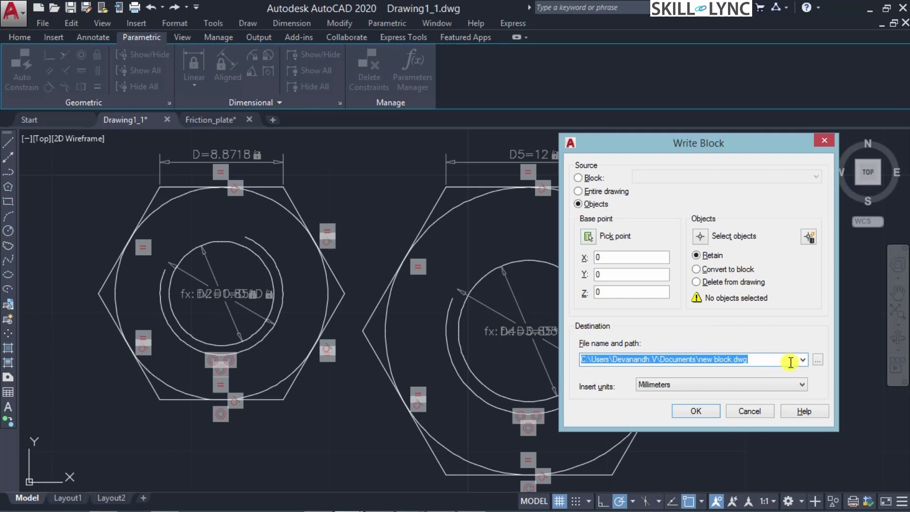
Write the existing Hex_Nut block out to Hex_Nut.dwg in millimetres, replacing the existing file
click(594, 179)
click(649, 177)
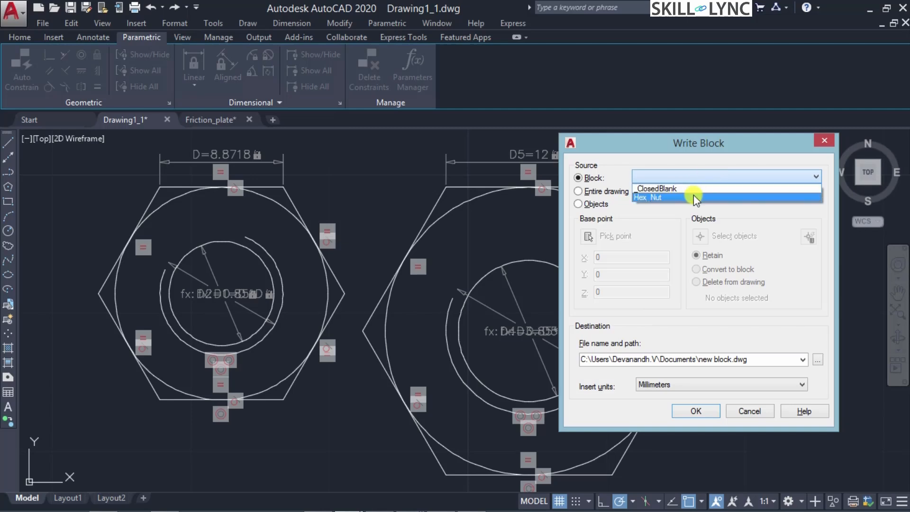
click(693, 196)
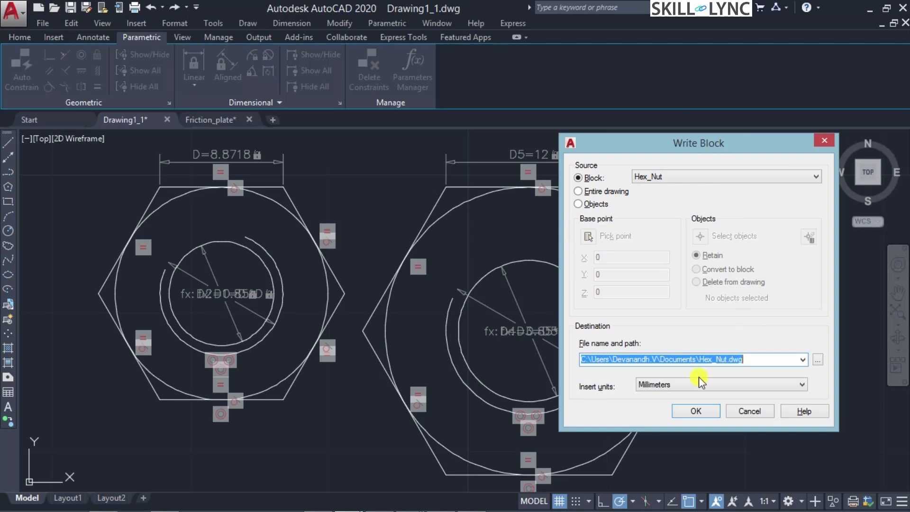
click(710, 409)
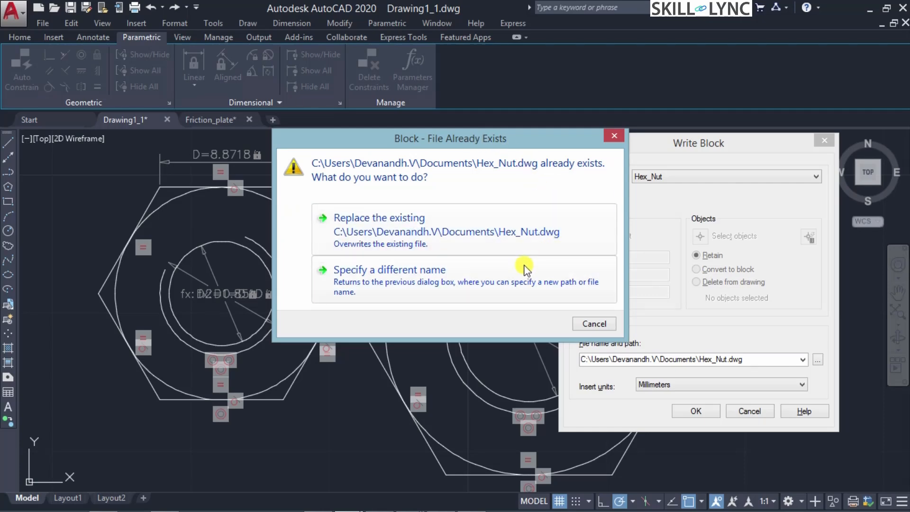
click(504, 237)
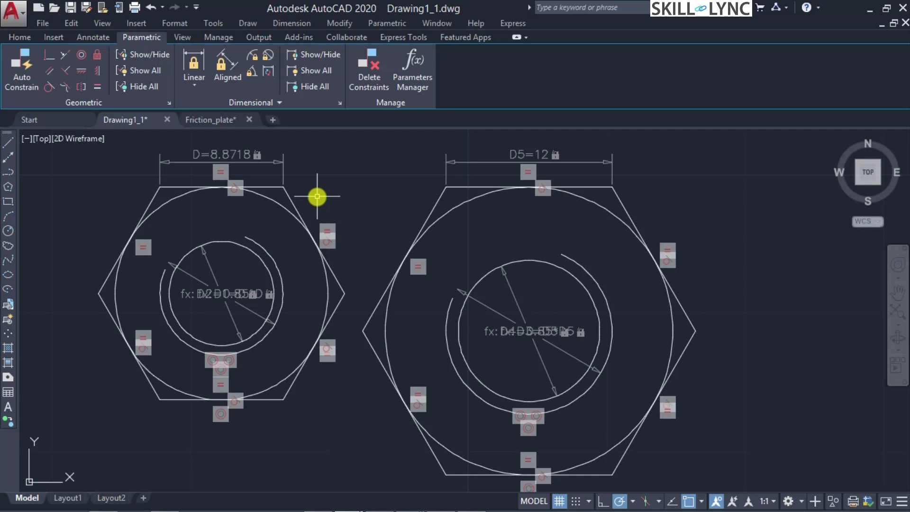
Insert the Hex_Nut block in the empty space to the right of the larger nut, at about 2477, 1395
scroll(812, 358, down, 2)
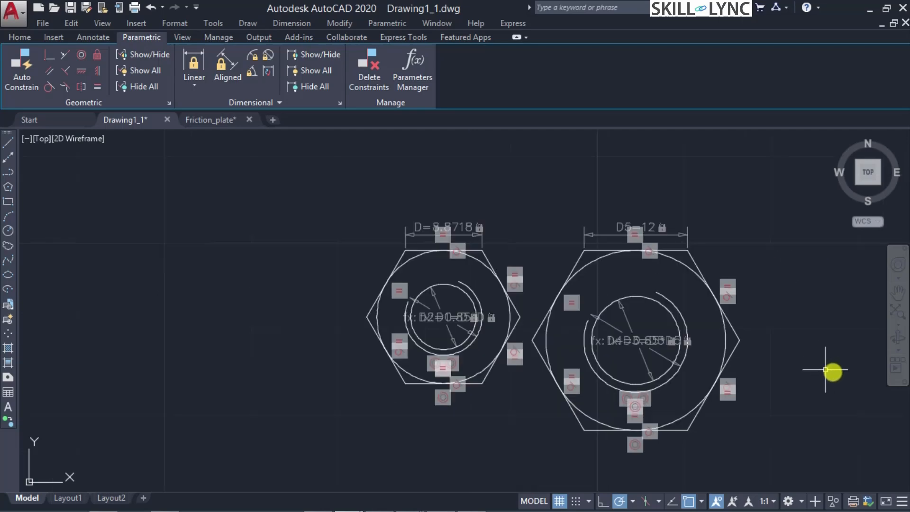
click(897, 292)
mouse_move(810, 378)
mouse_down()
mouse_move(624, 341)
mouse_move(469, 368)
mouse_up()
drag(587, 360, 548, 362)
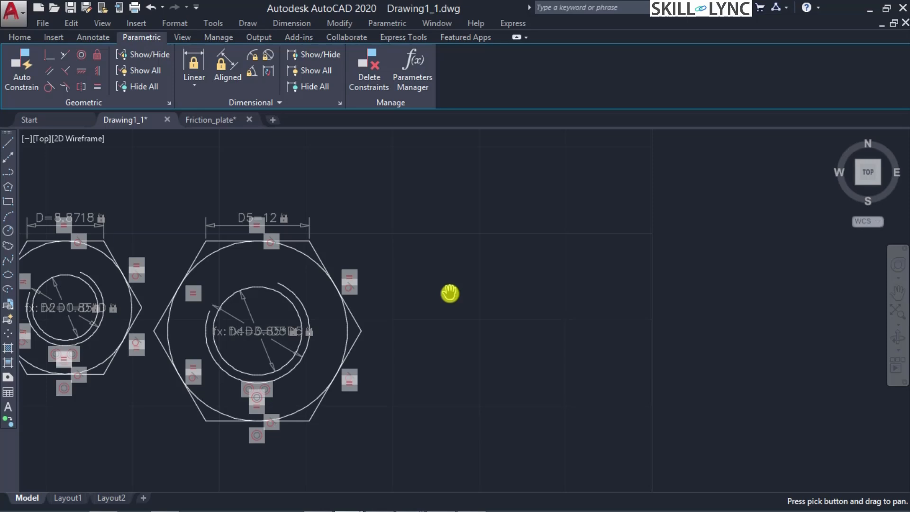
right_click(449, 294)
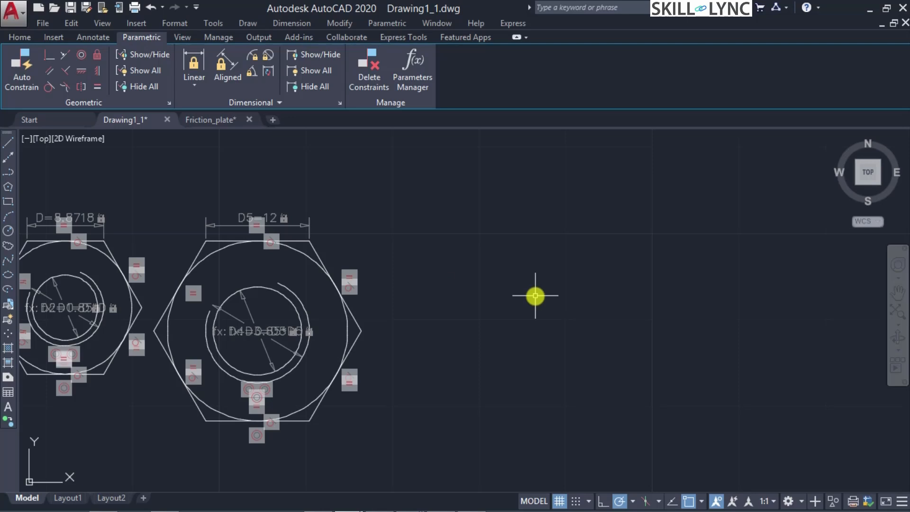
text(insert)
key(Return)
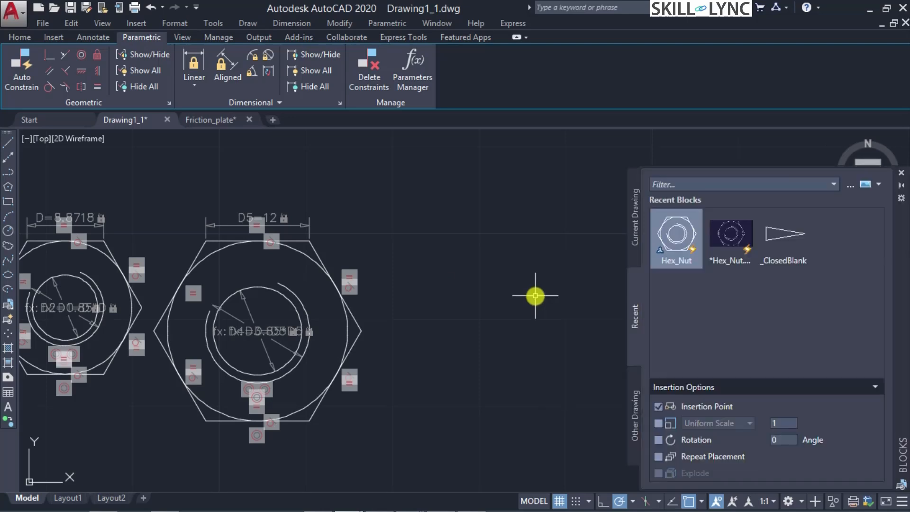
click(677, 232)
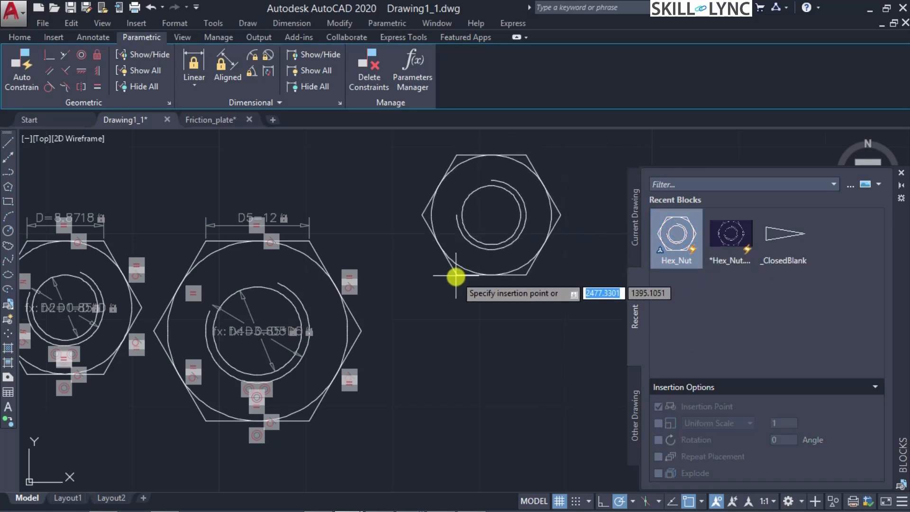
click(455, 275)
click(901, 173)
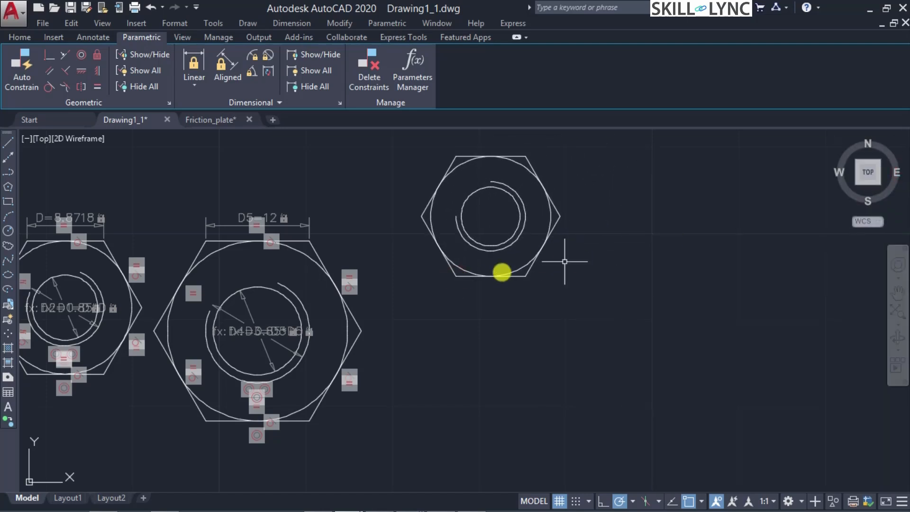
Inspect the newly inserted hex nut as a single block reference, and clear the selection
click(429, 229)
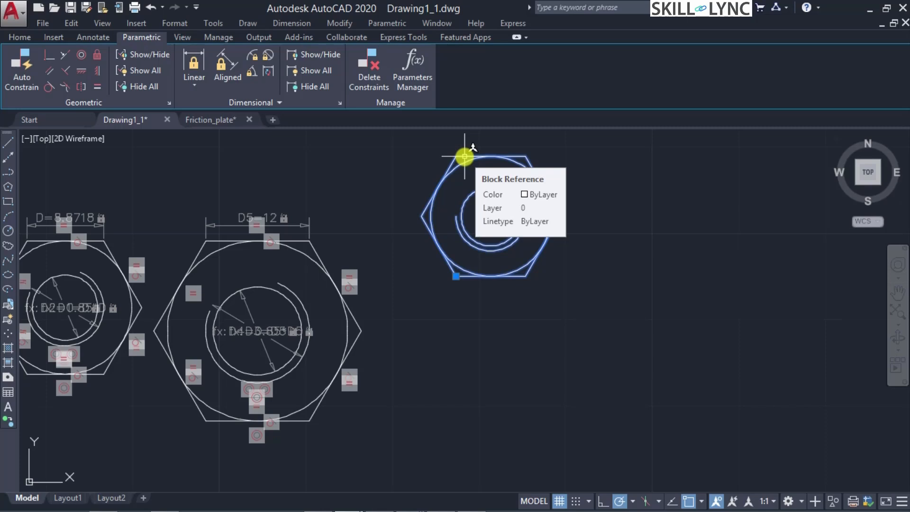
key(Escape)
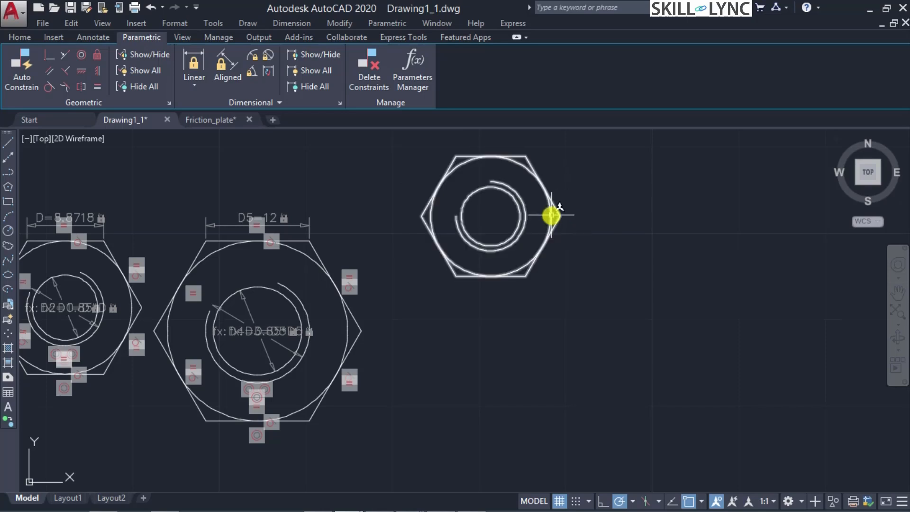
click(551, 216)
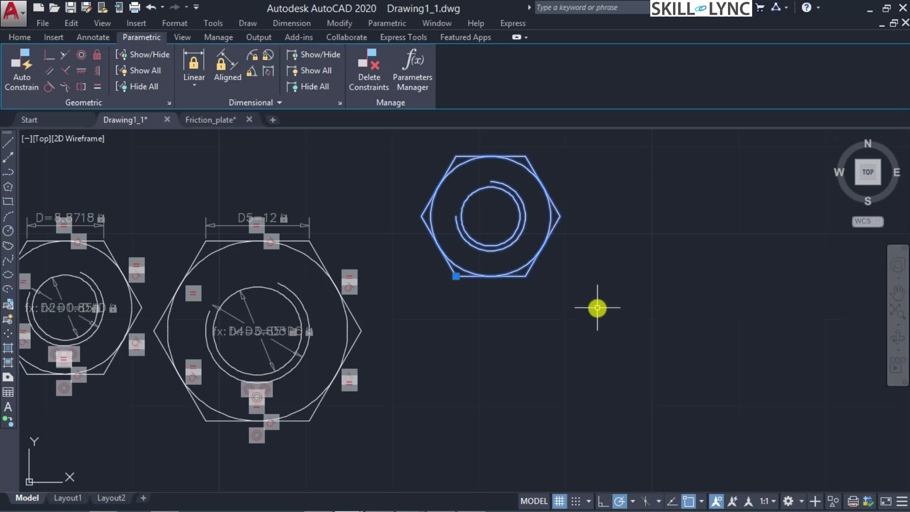
key(Escape)
Open the Hex_Nut block definition in the Block Editor with BEDIT and close the Block Authoring Palettes
text(B)
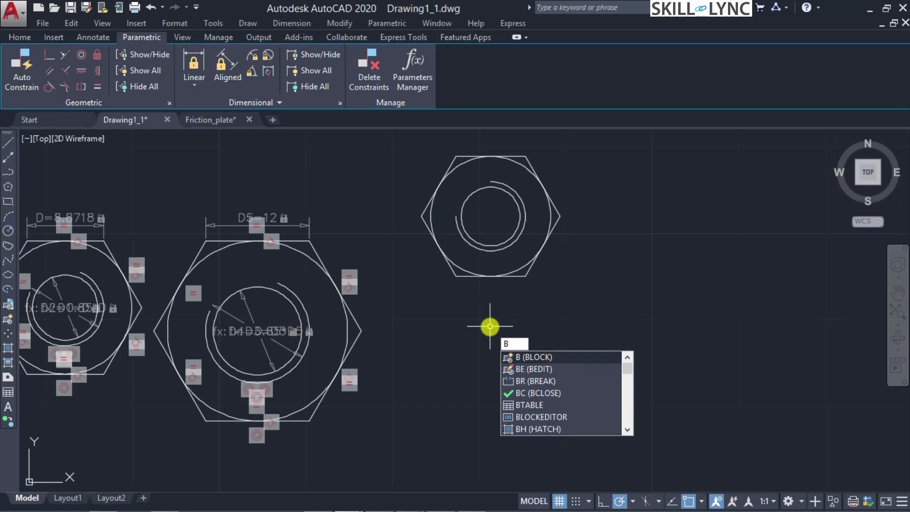
text(E)
key(Return)
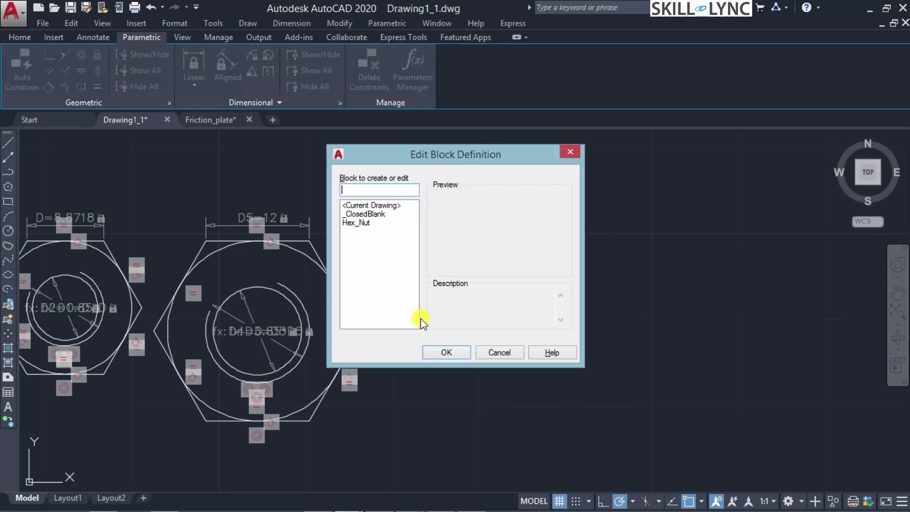
click(362, 222)
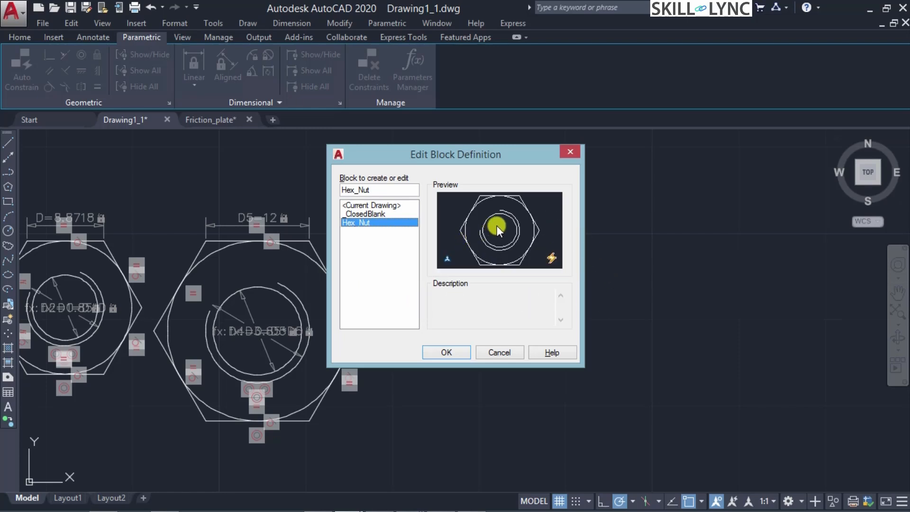
click(445, 351)
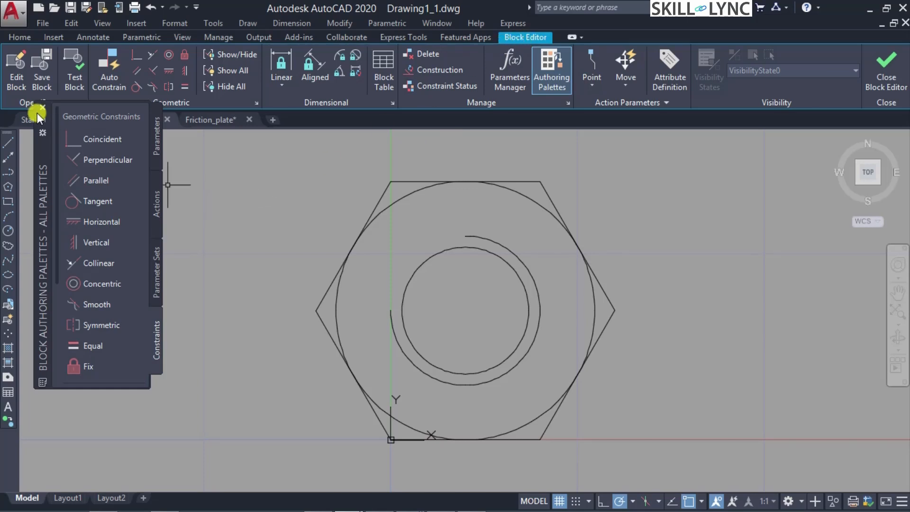
click(40, 144)
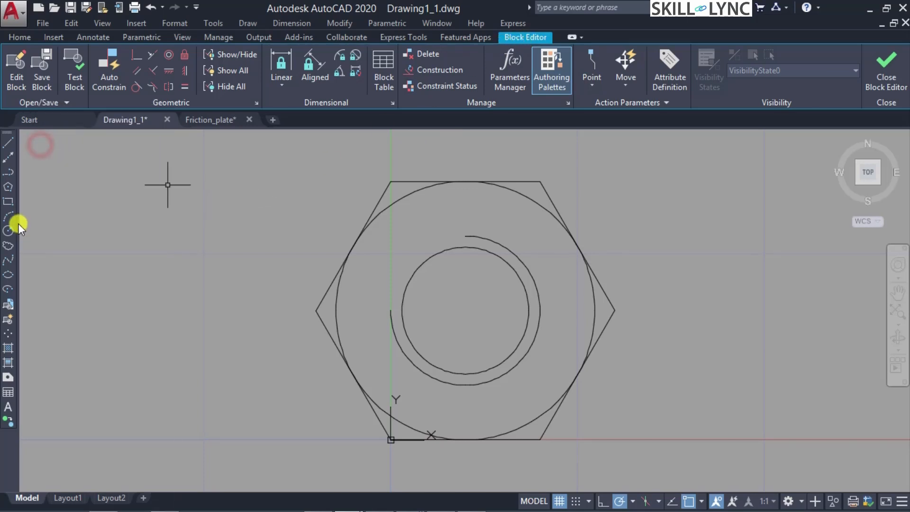
Apply an Equal constraint between the top side and the upper-left side of the hexagon
drag(18, 223, 50, 214)
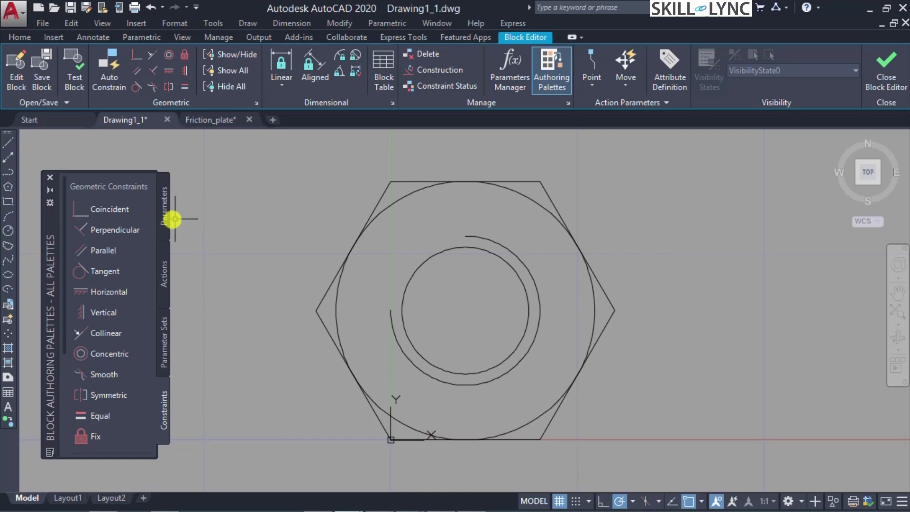
click(103, 251)
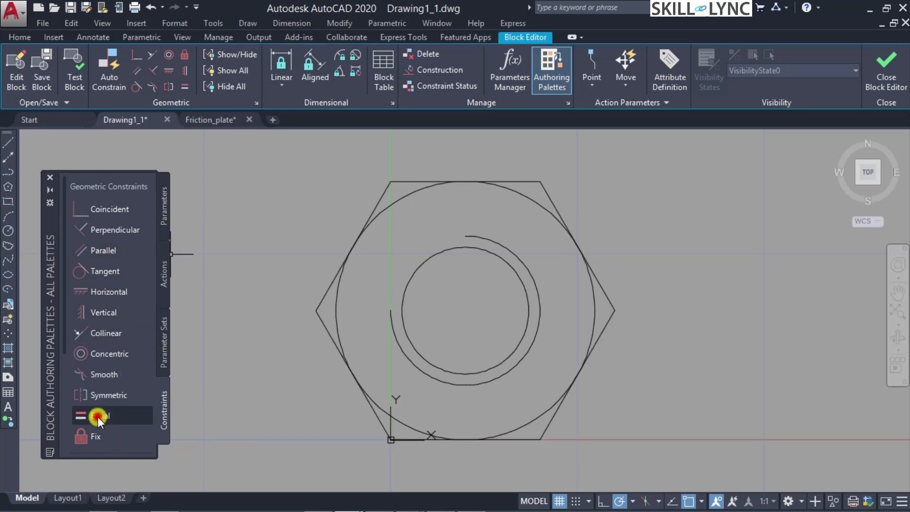
click(102, 395)
click(397, 181)
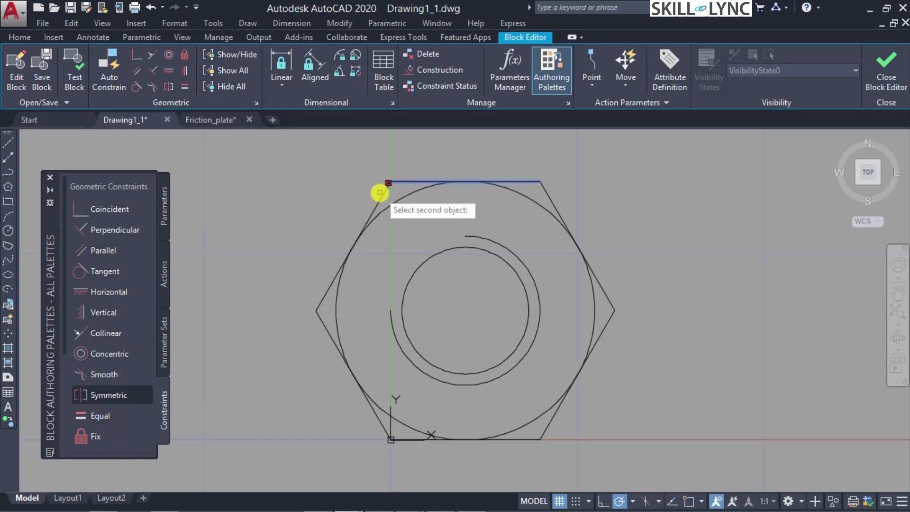
click(382, 193)
Add Equal constraints from the hexagon's upper-left side to its lower-left side, and from the lower-left side to the bottom side
click(98, 415)
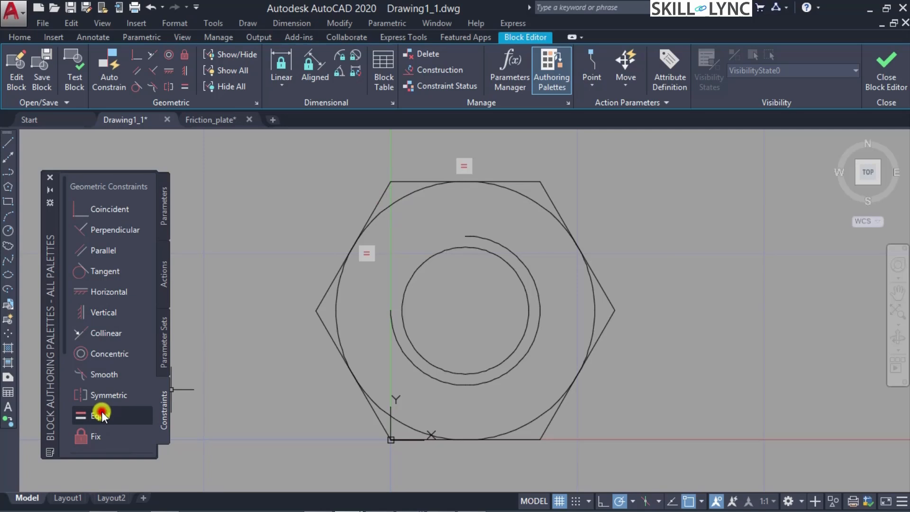
click(332, 285)
click(330, 332)
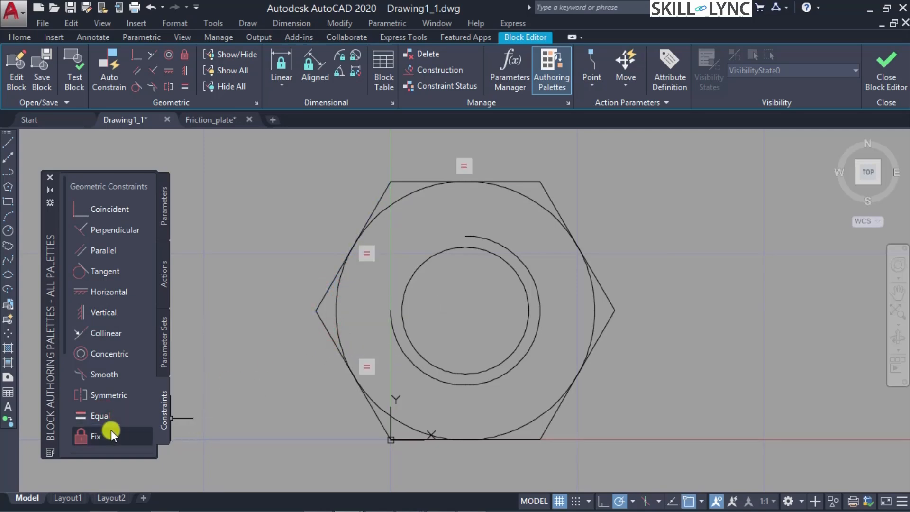
click(109, 416)
click(378, 416)
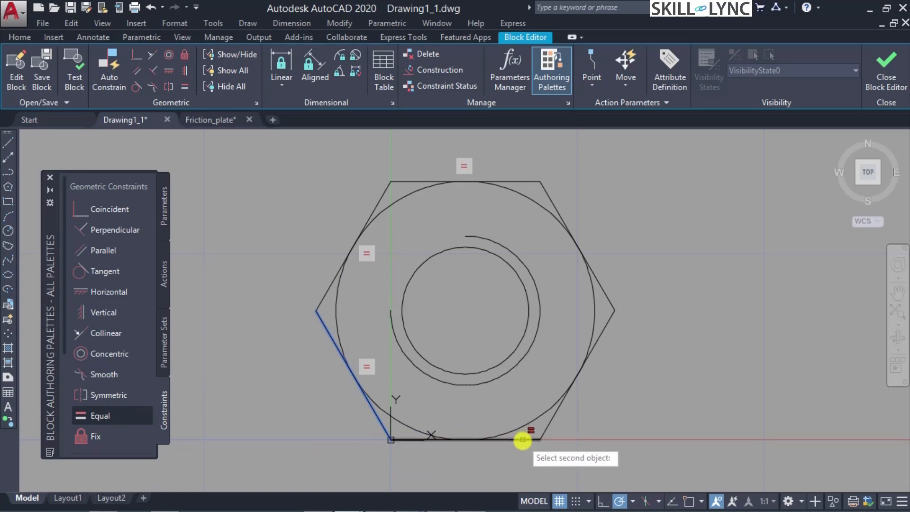
click(528, 439)
Add Equal constraints from the hexagon's bottom side to its lower-right side, and from the lower-right side to the upper-right side
click(97, 422)
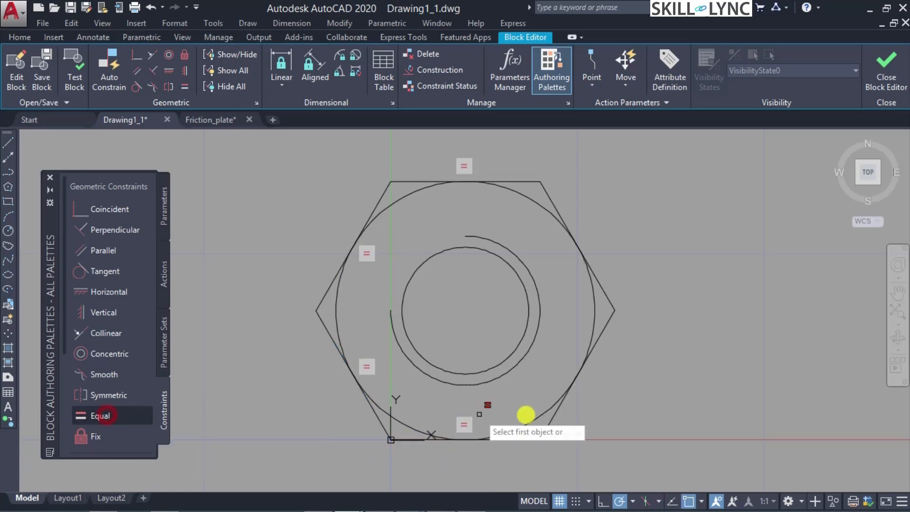
click(530, 438)
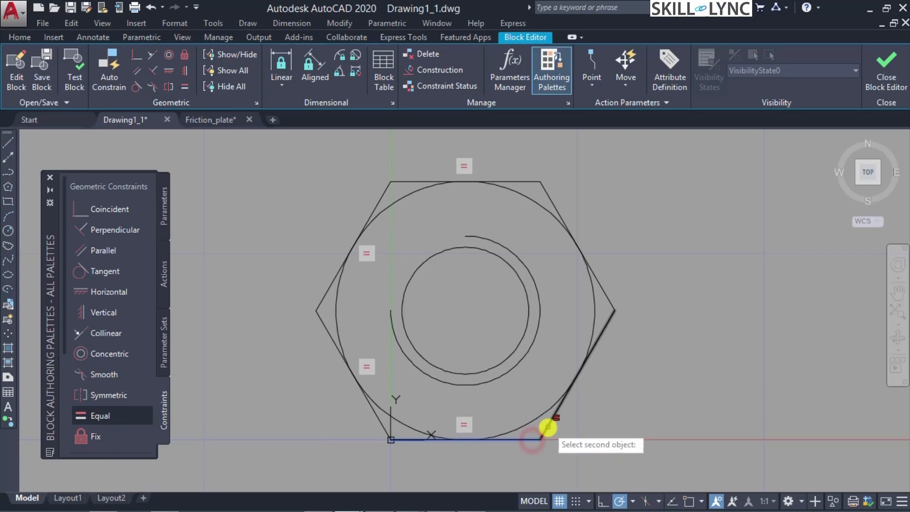
click(546, 430)
click(114, 421)
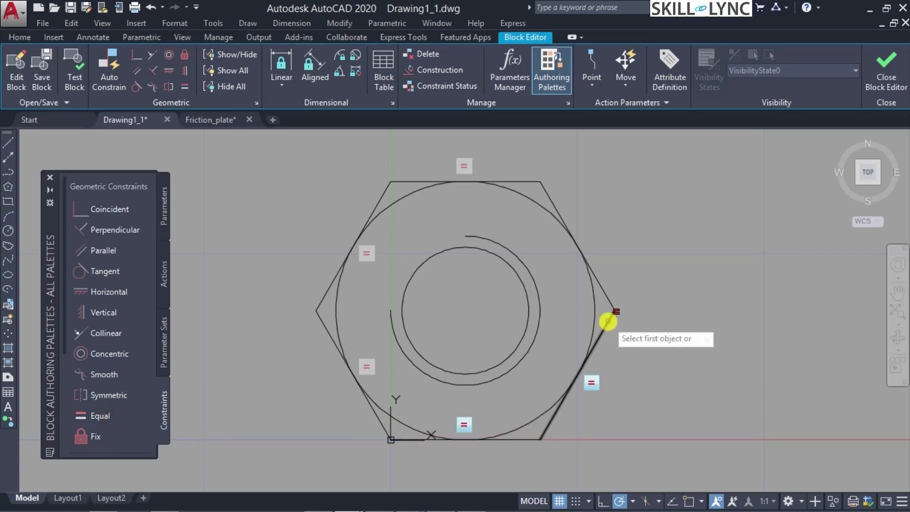
click(609, 318)
click(603, 290)
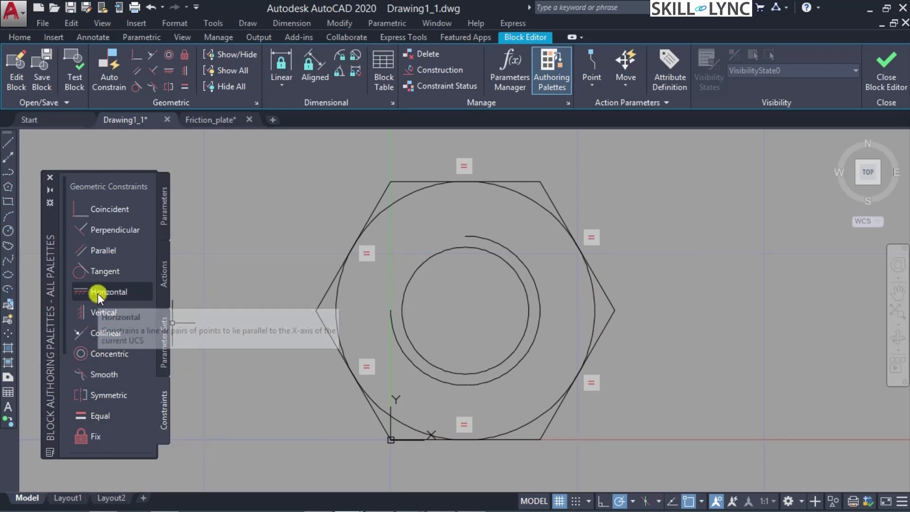
Apply a Parallel constraint between the hexagon's top and bottom sides
click(103, 250)
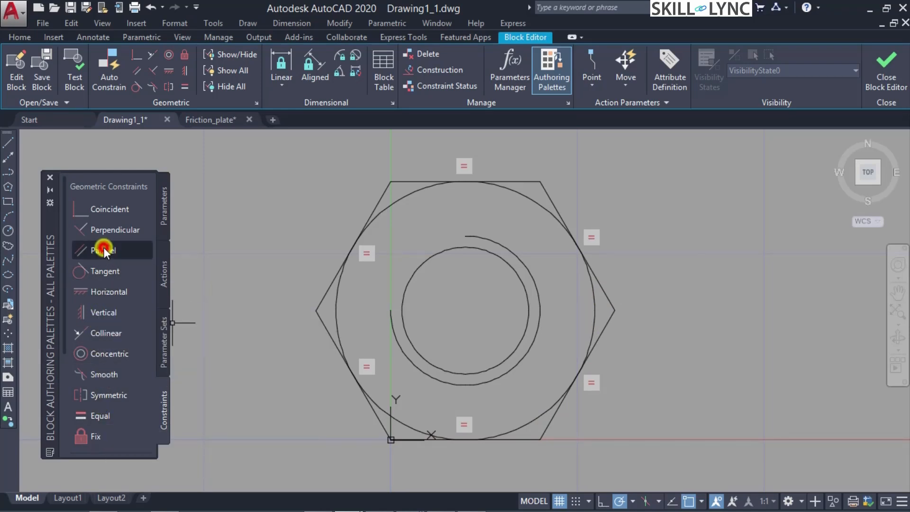
click(420, 181)
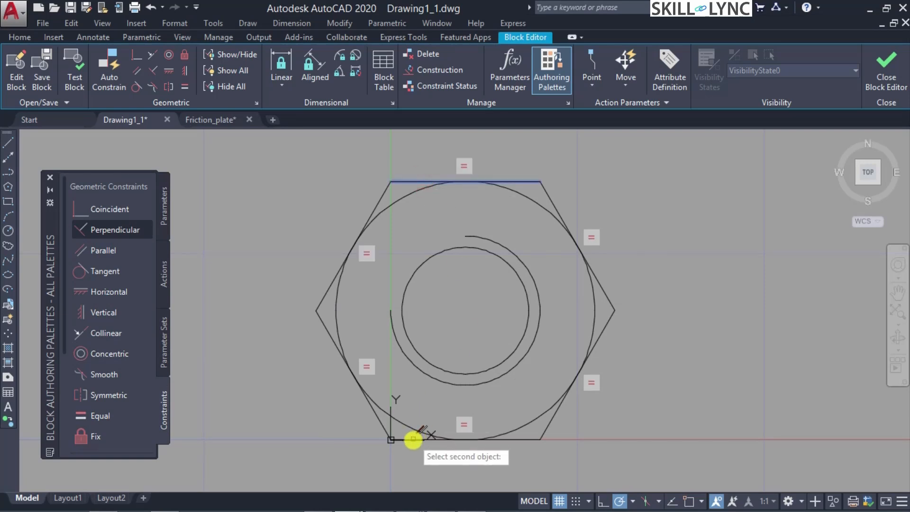
click(524, 438)
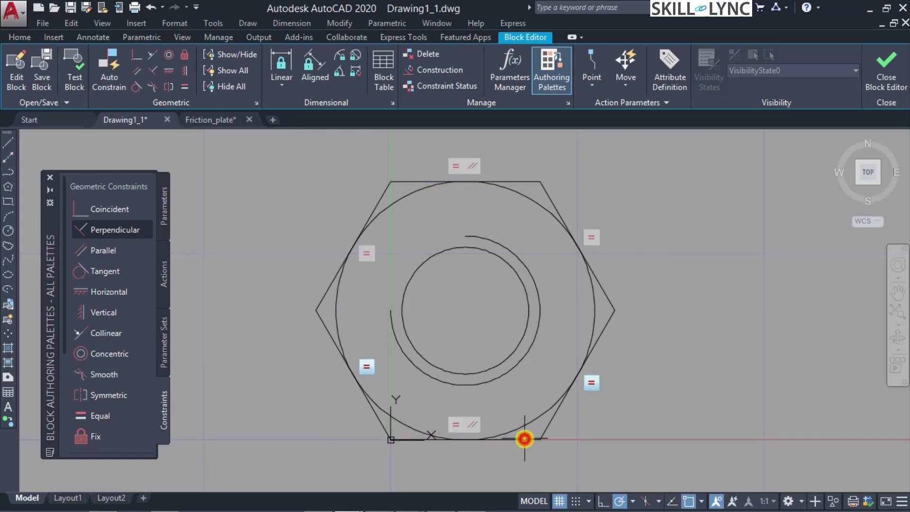
Try to apply Parallel constraints to the hexagon's two slanted pairs of opposite sides
click(117, 251)
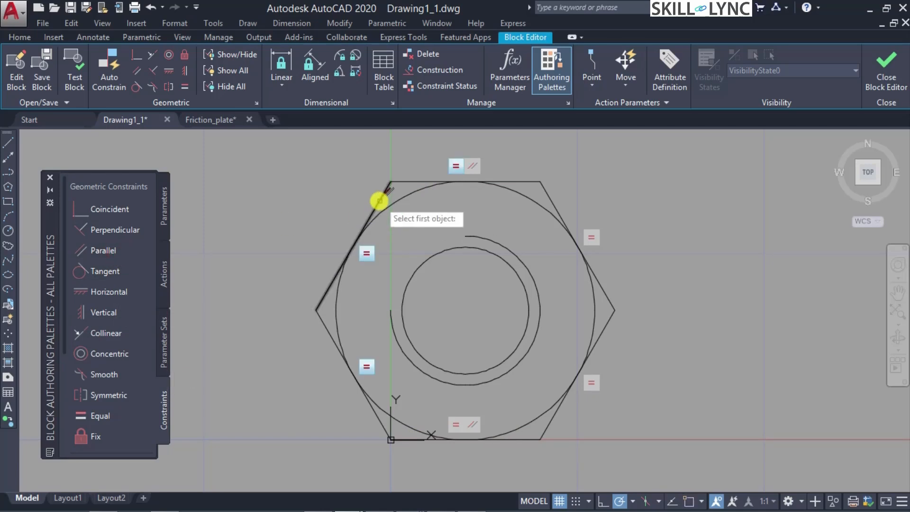
click(379, 197)
click(604, 325)
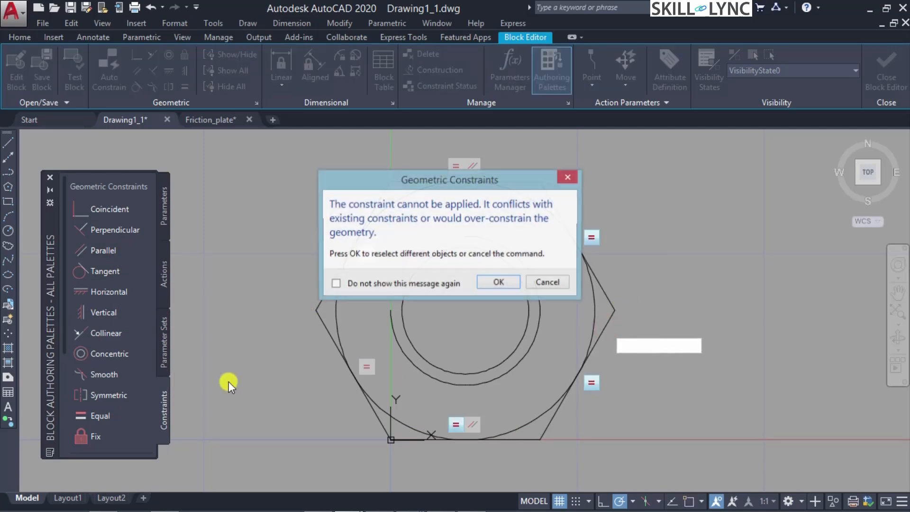
click(512, 282)
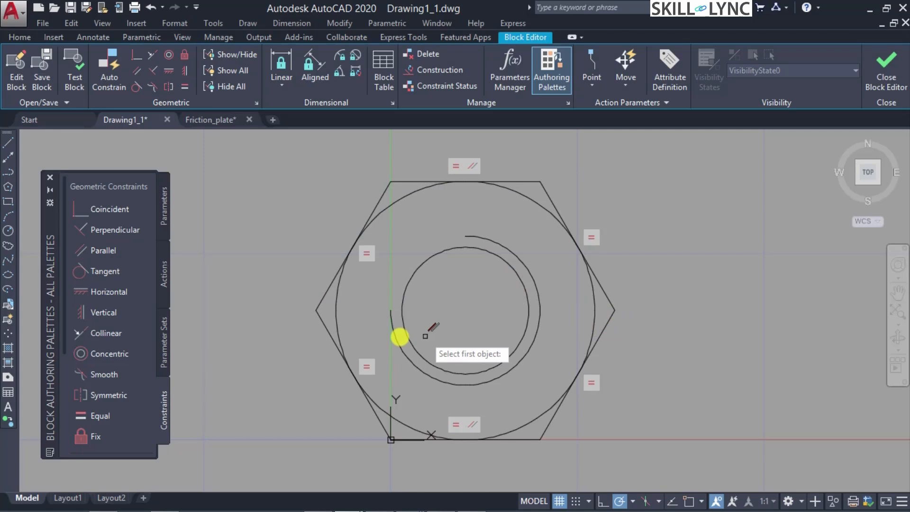
click(322, 321)
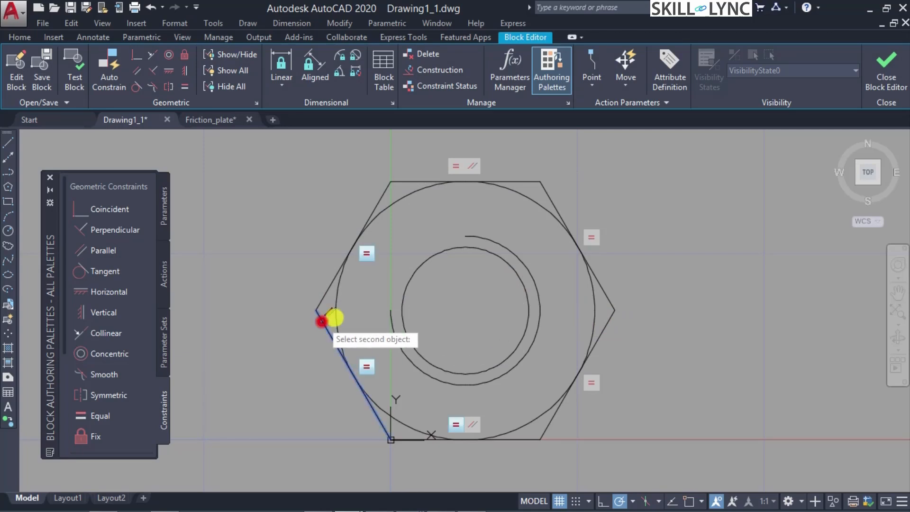
click(549, 198)
click(505, 283)
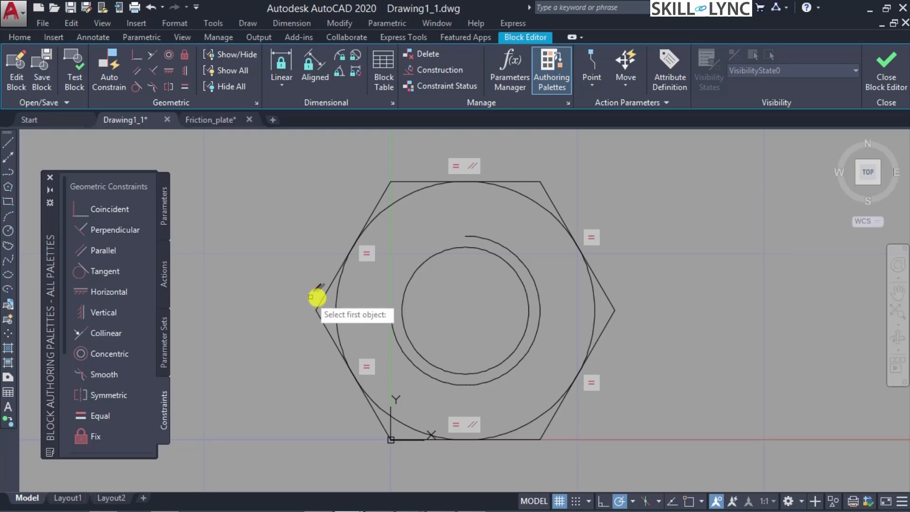
click(334, 291)
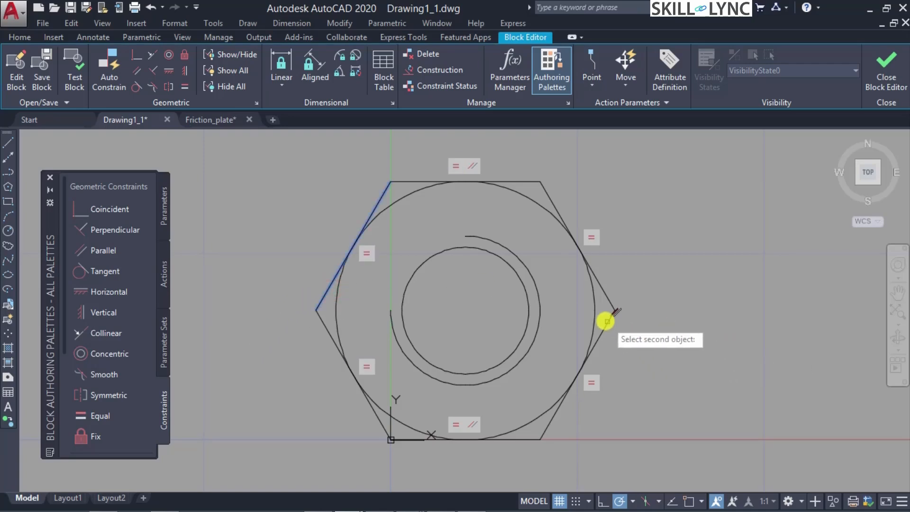
click(609, 322)
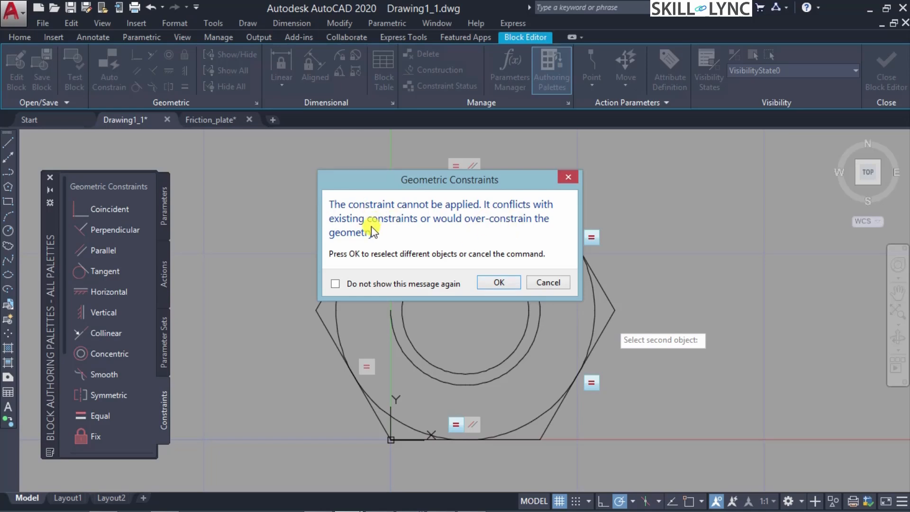
click(500, 285)
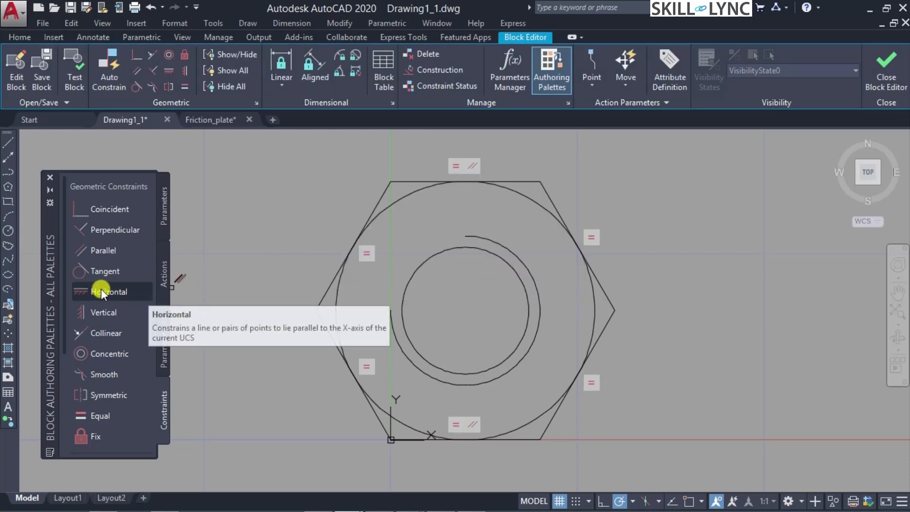
Apply Concentric constraints from the inner hole circle to the thread arc and to the nut's outer circle
click(102, 353)
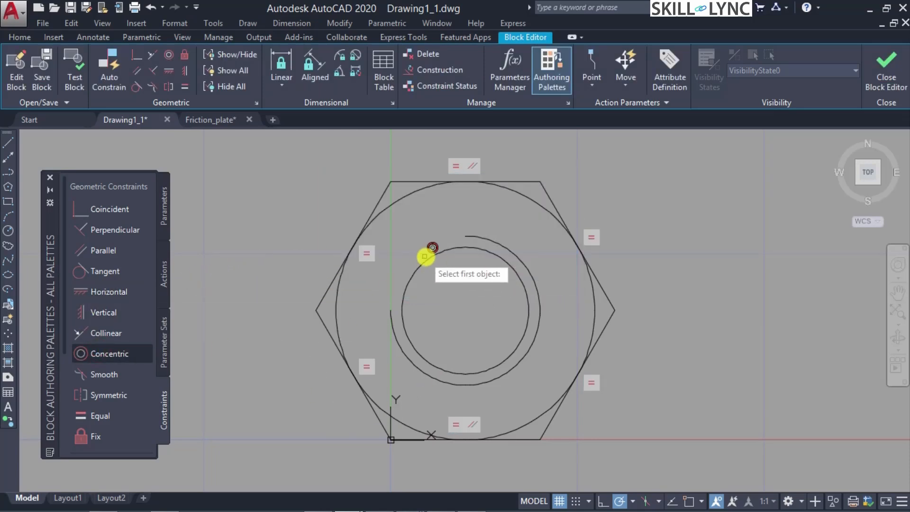
click(428, 258)
click(472, 235)
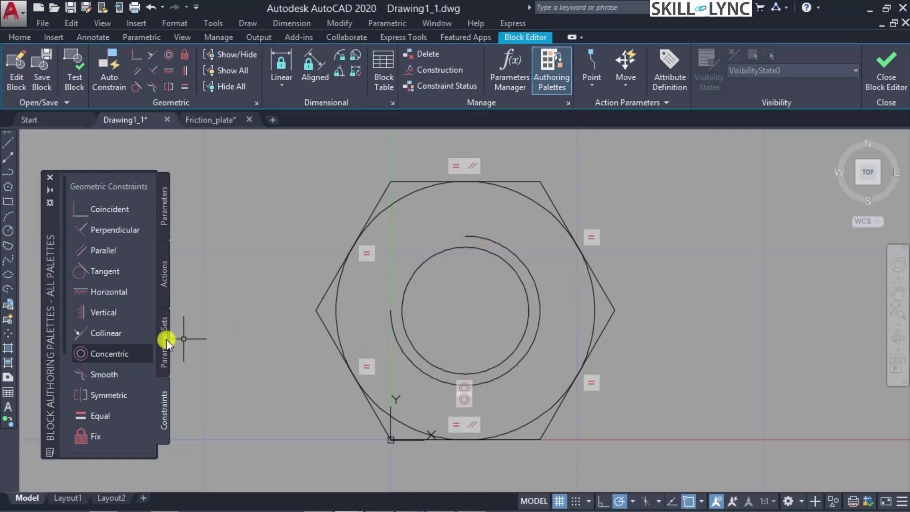
click(115, 353)
click(428, 258)
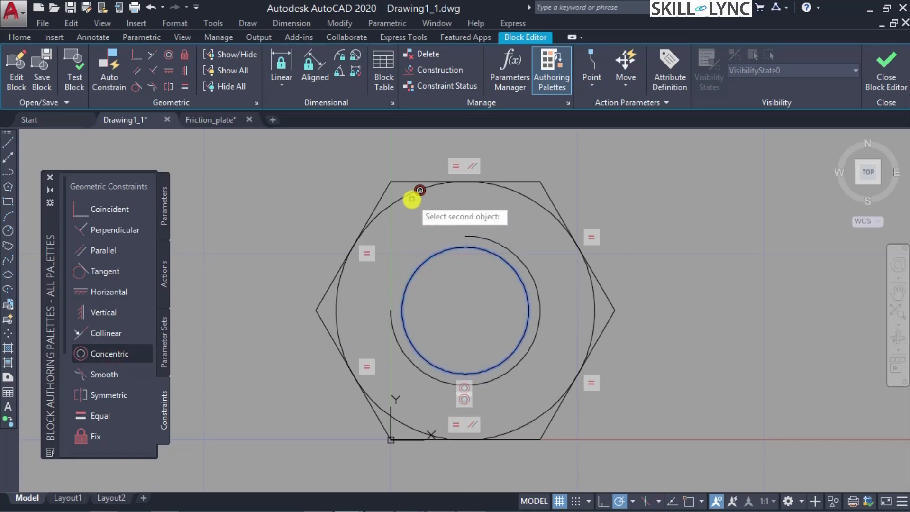
click(412, 192)
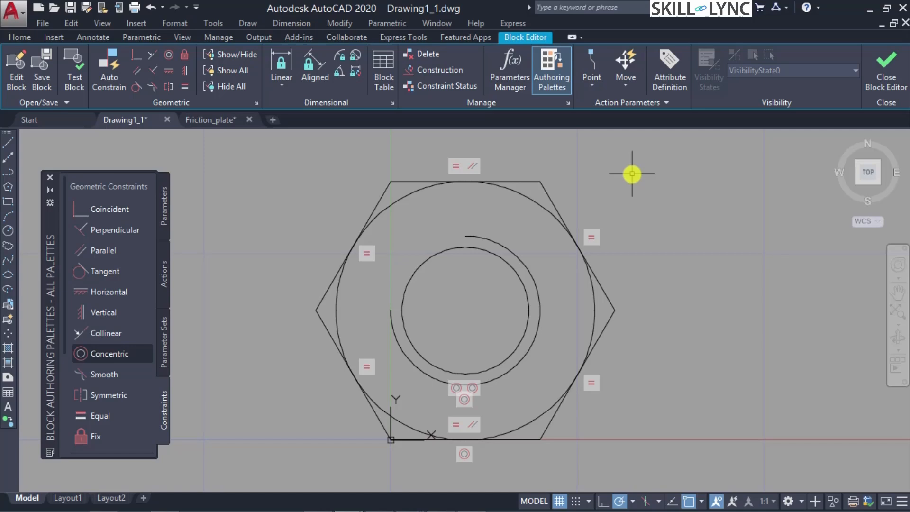
Add a linear dimensional constraint along the hexagon's top side, placed above it, keeping the default name and value
click(283, 69)
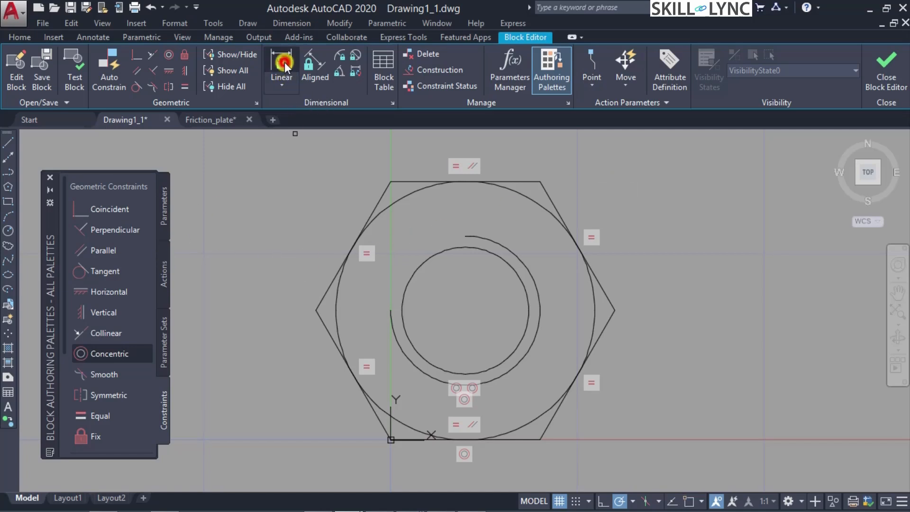
click(389, 182)
click(540, 181)
click(531, 150)
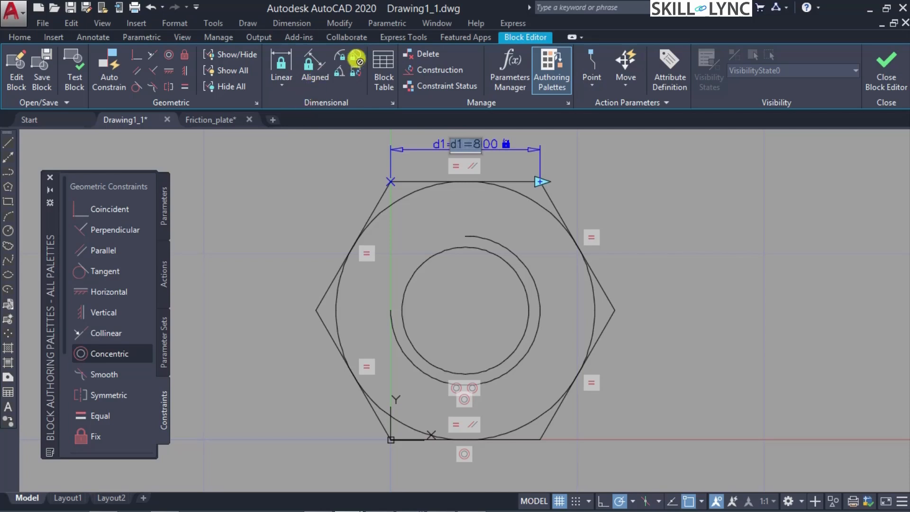
key(Return)
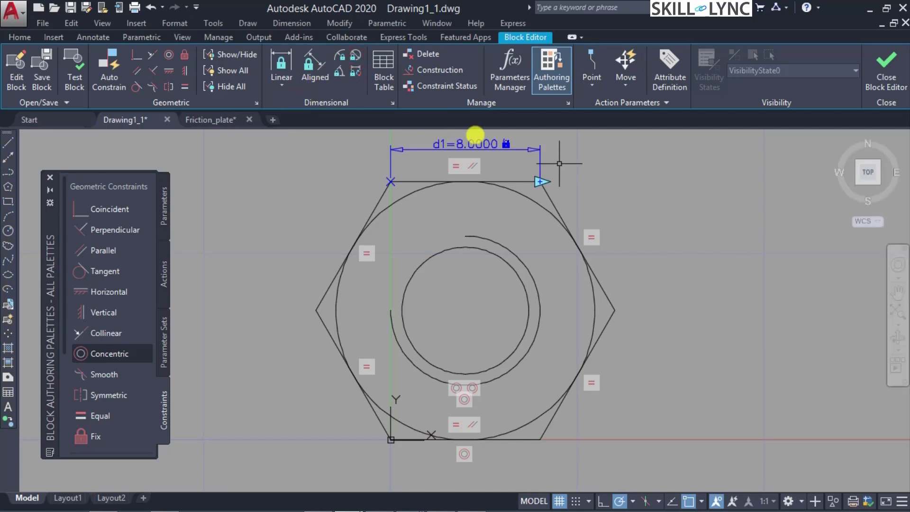
Add diameter constraints to the inner hole circle and the thread arc, placed beside the nut, keeping their default names and values
click(356, 56)
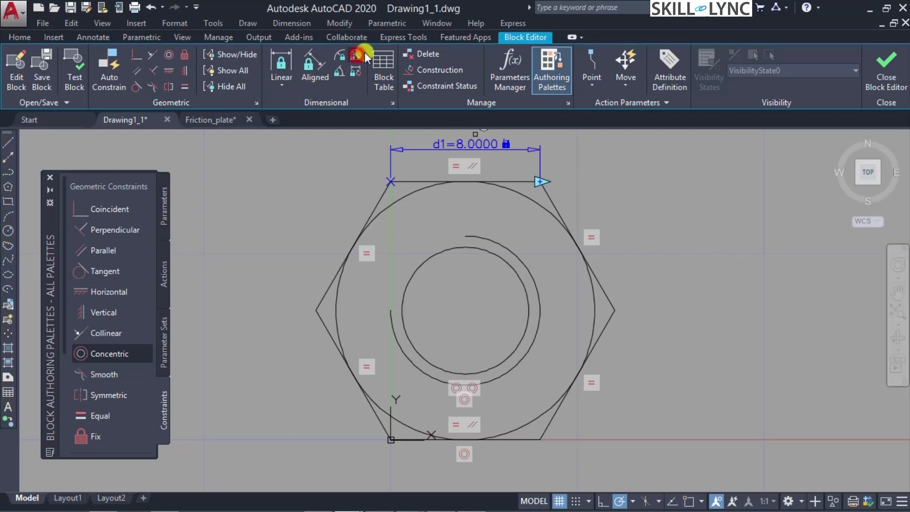
click(499, 254)
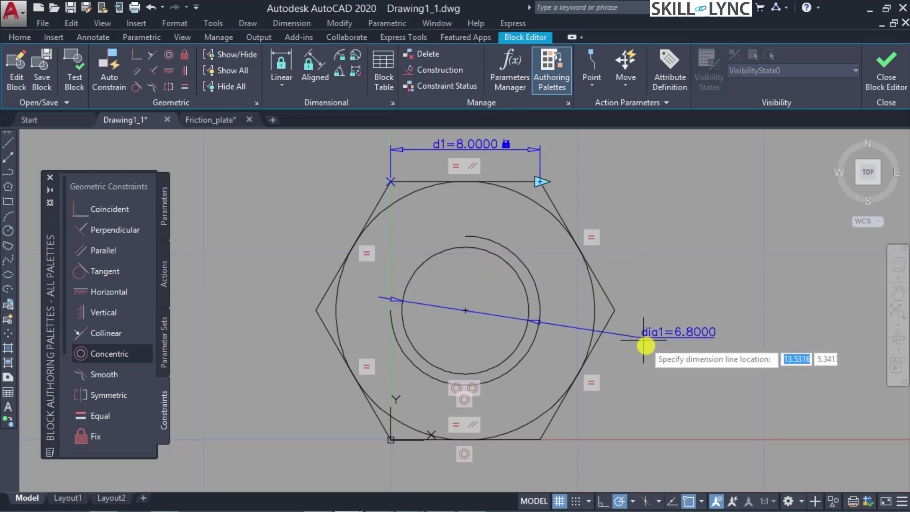
click(643, 339)
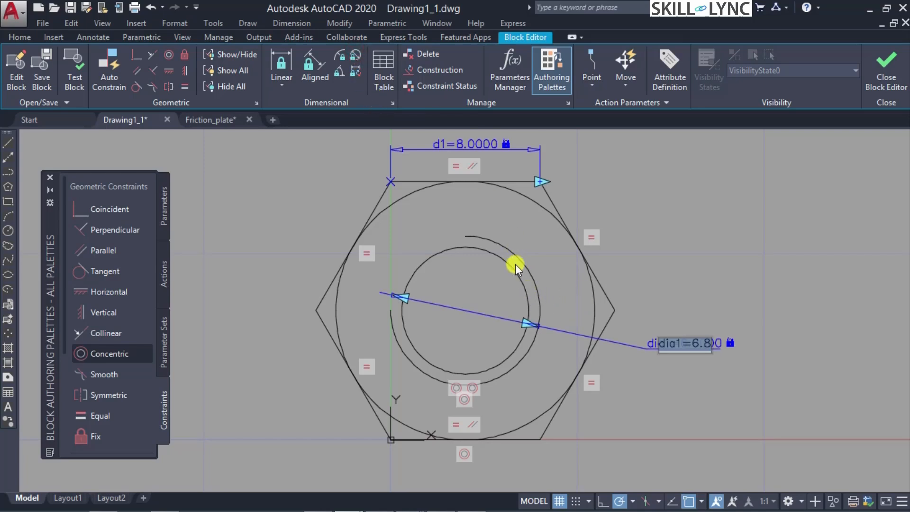
key(Return)
click(356, 55)
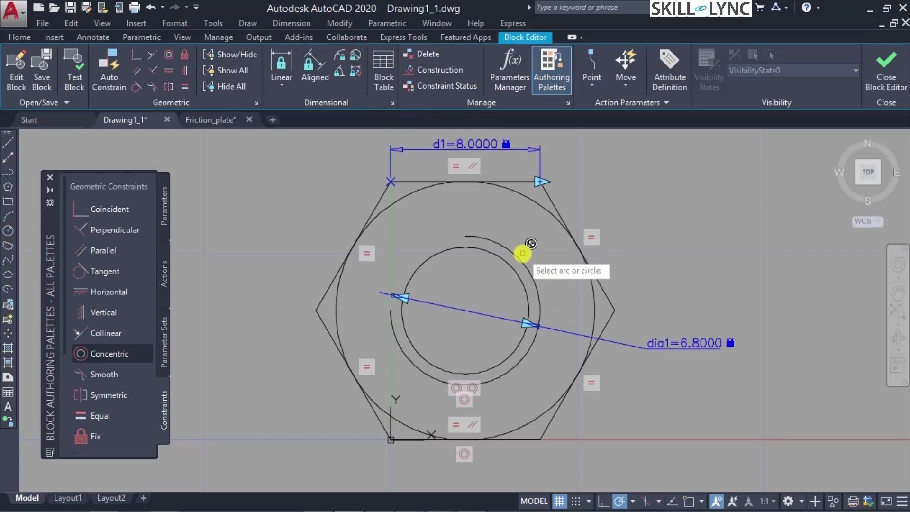
click(523, 253)
click(651, 268)
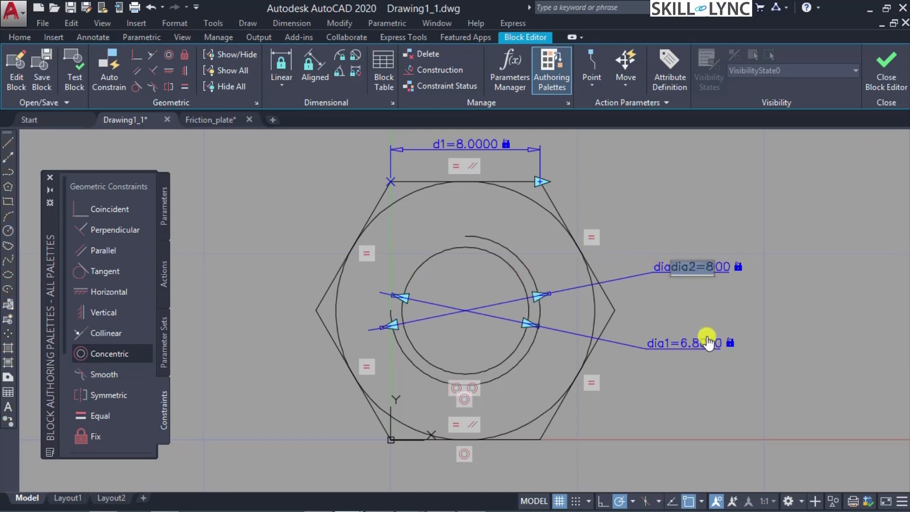
key(Return)
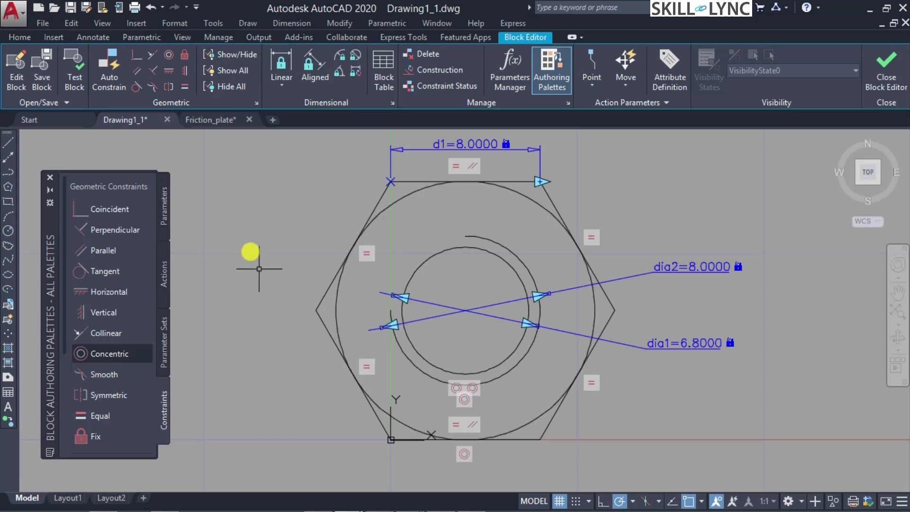
Apply Tangent constraints between the nut's outer circle and the hexagon's top, upper-right and lower-right sides
click(122, 270)
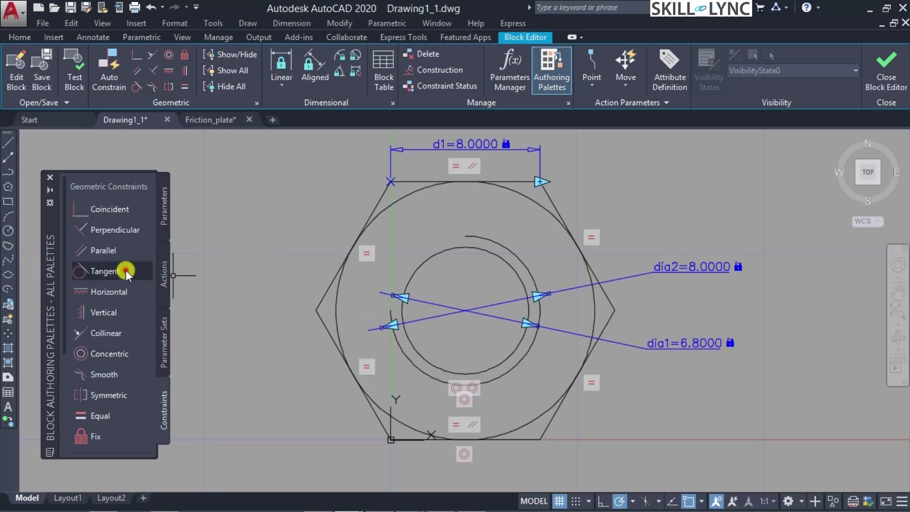
click(407, 197)
click(413, 179)
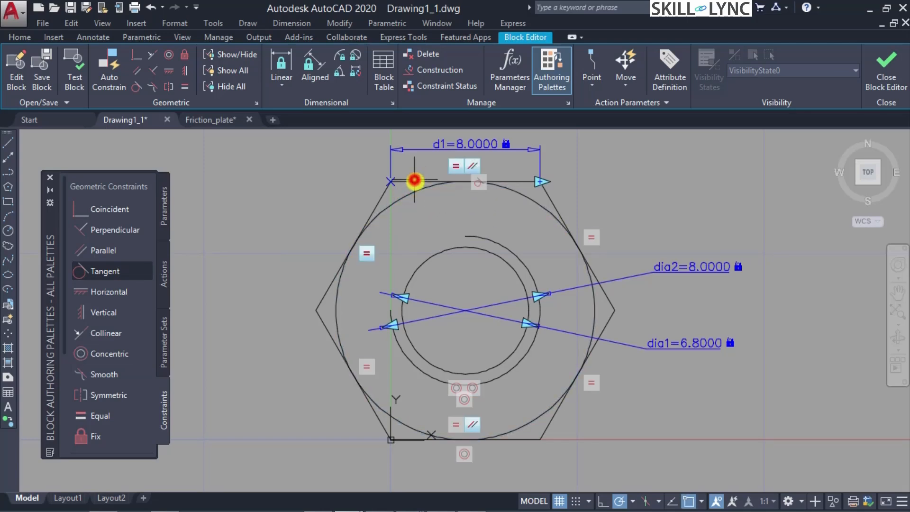
click(107, 275)
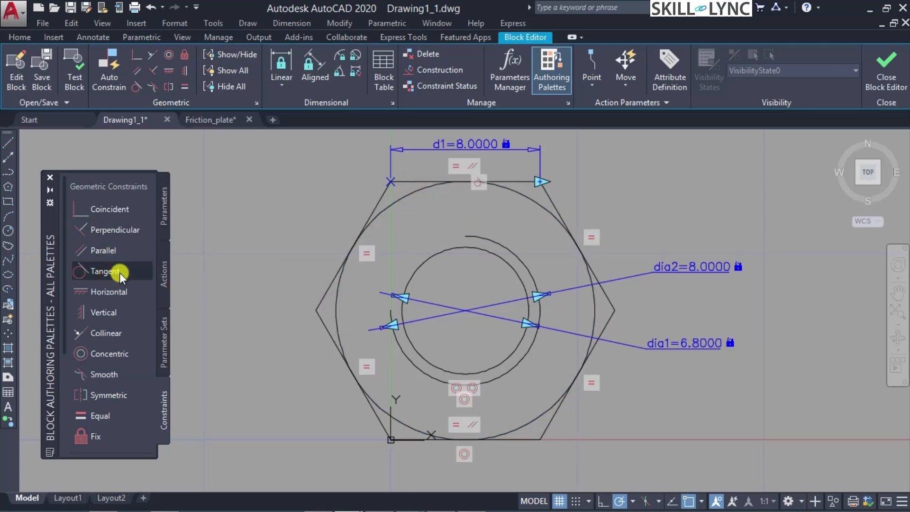
click(539, 206)
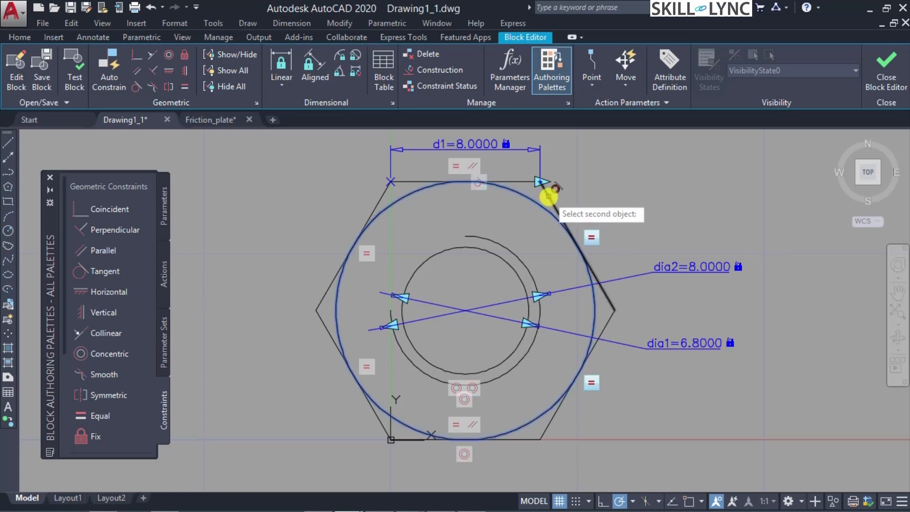
click(546, 191)
click(126, 272)
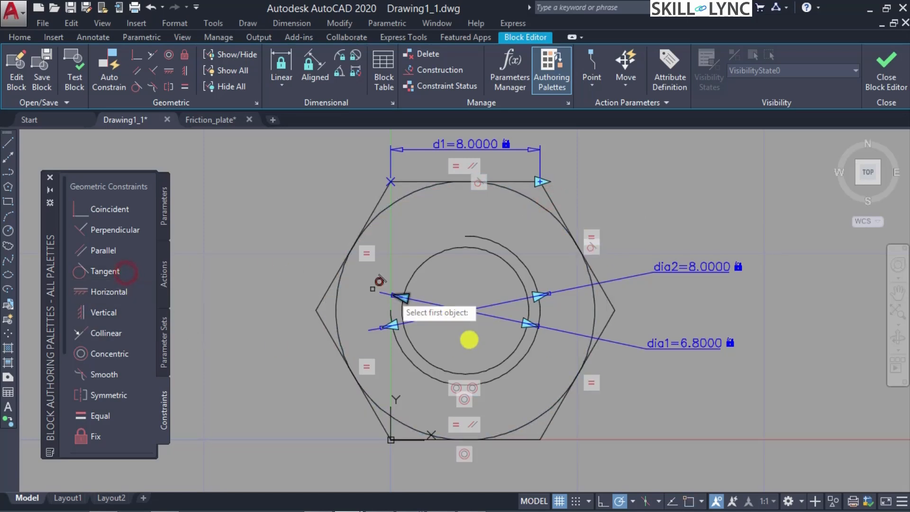
click(557, 399)
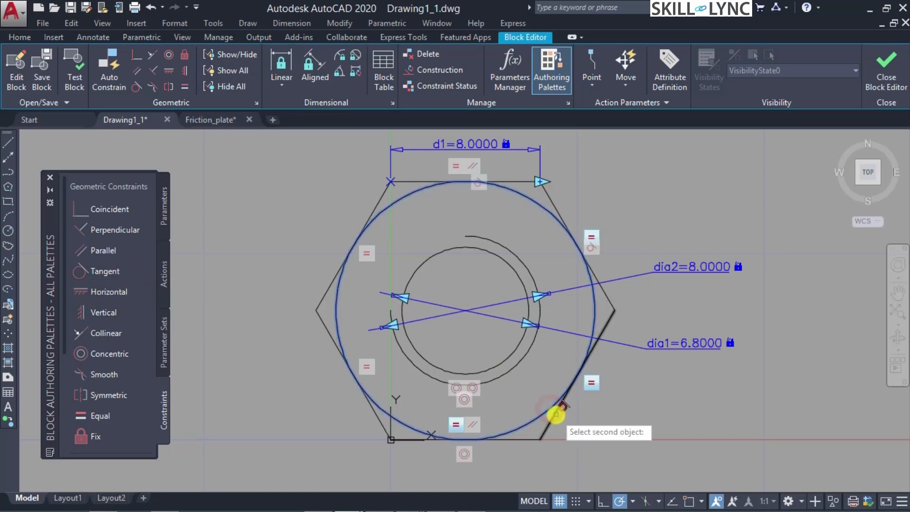
click(553, 416)
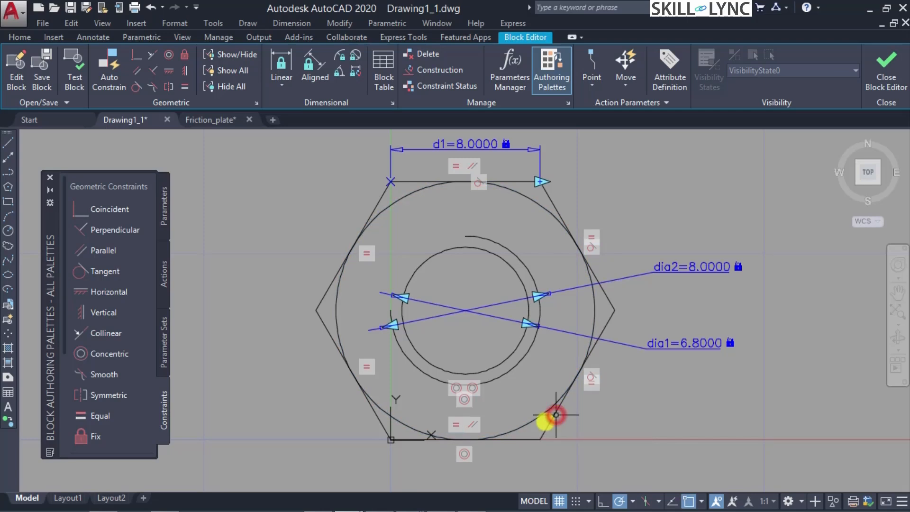
Apply Tangent constraints between the outer circle and the hexagon's bottom and lower-left sides
click(118, 273)
click(506, 424)
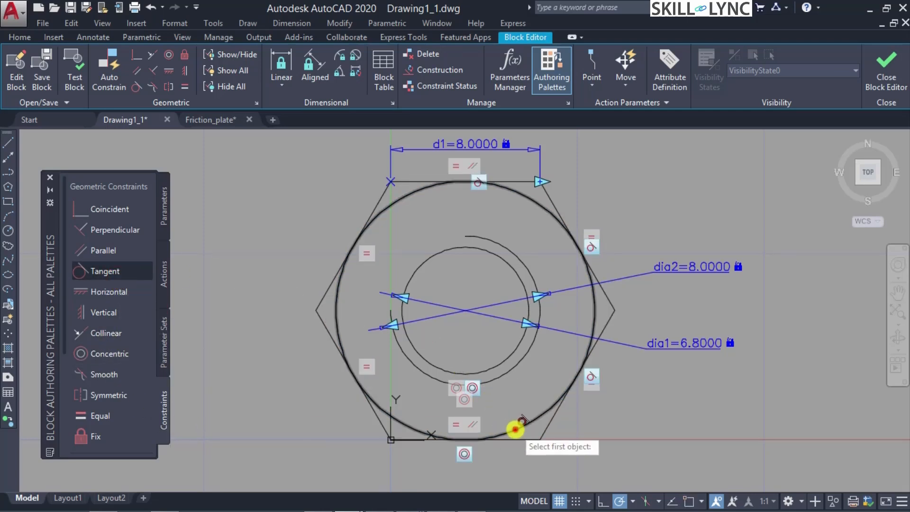
click(518, 438)
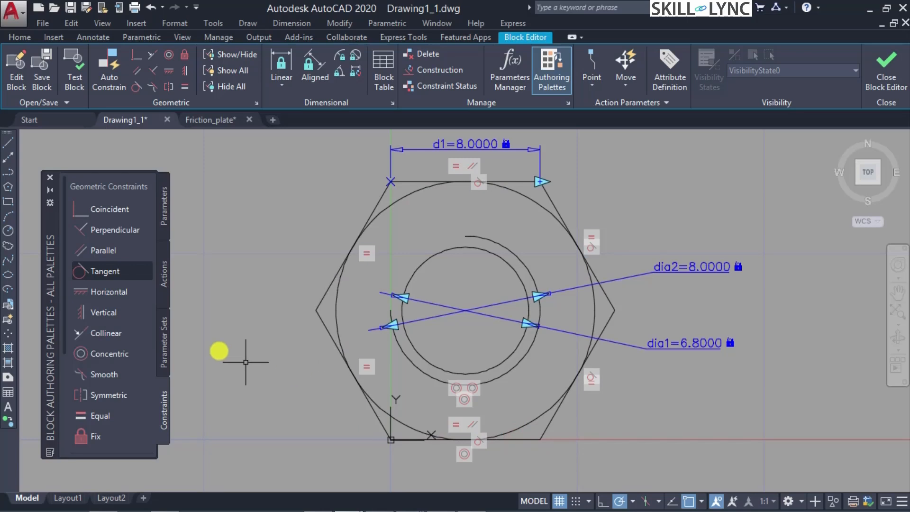
click(127, 272)
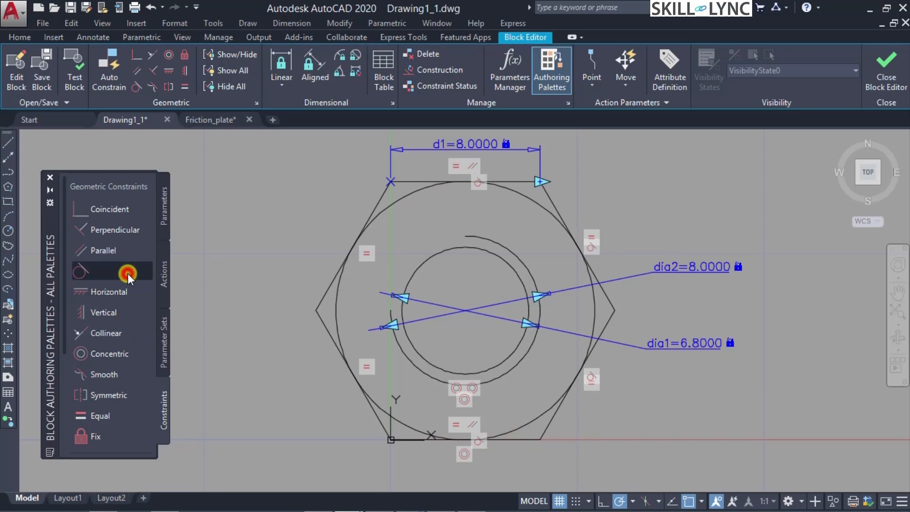
click(376, 403)
click(374, 416)
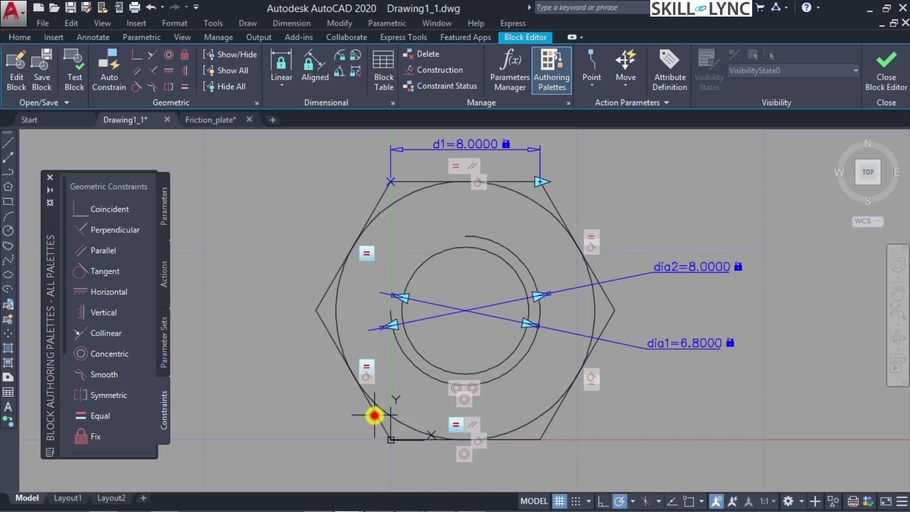
Try to apply a Tangent constraint between the outer circle and the hexagon's upper-left side
click(109, 270)
click(339, 288)
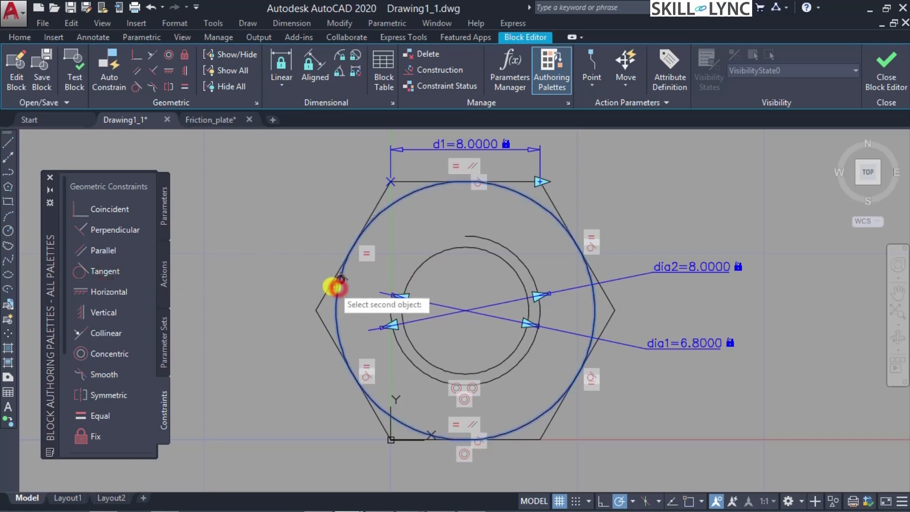
click(328, 286)
click(497, 286)
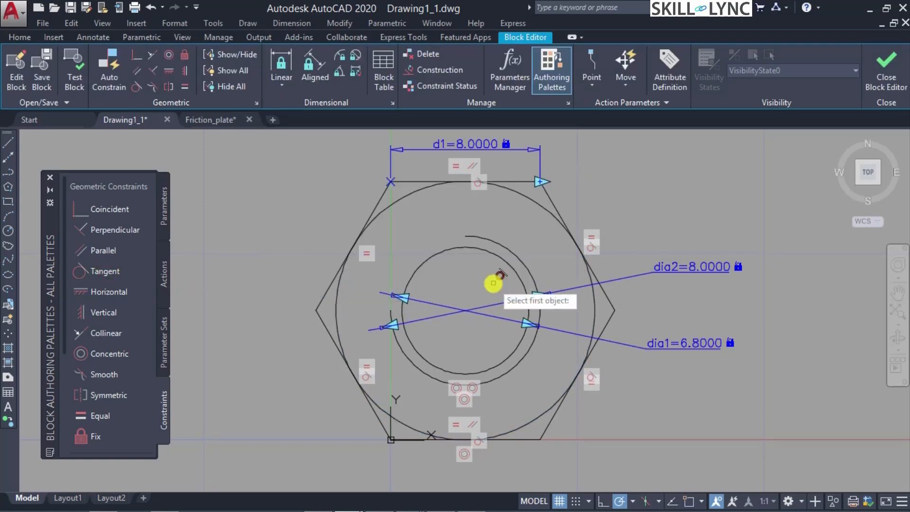
key(Escape)
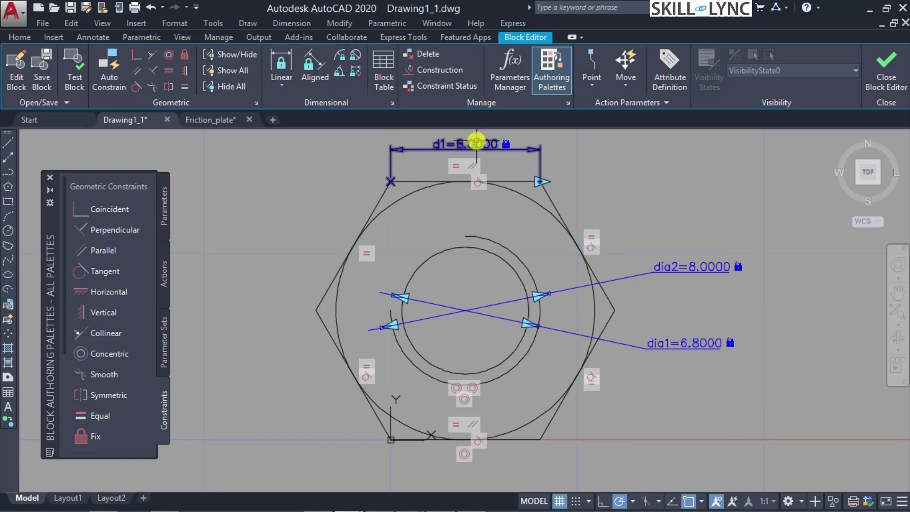
Link the diameter parameters to the side length by setting dia2 to d1 and dia1 to 0.85*d1
click(506, 89)
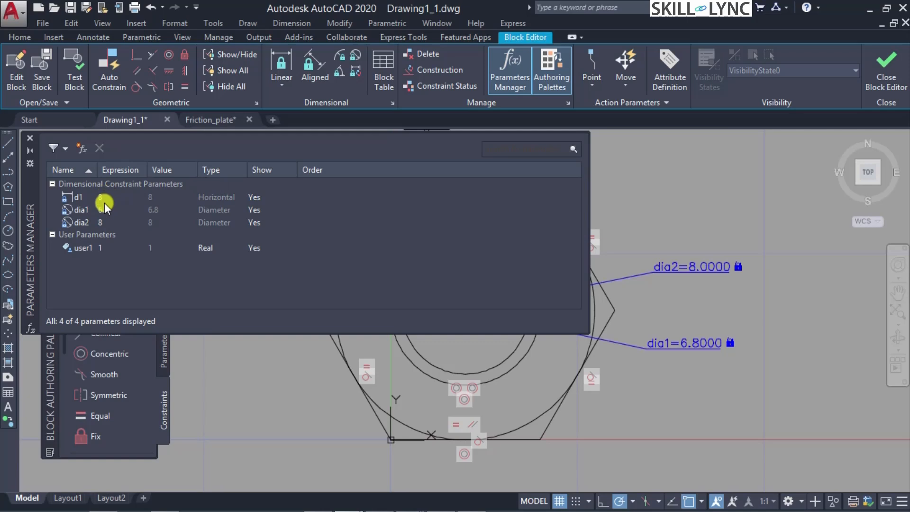
double_click(105, 223)
text(d1)
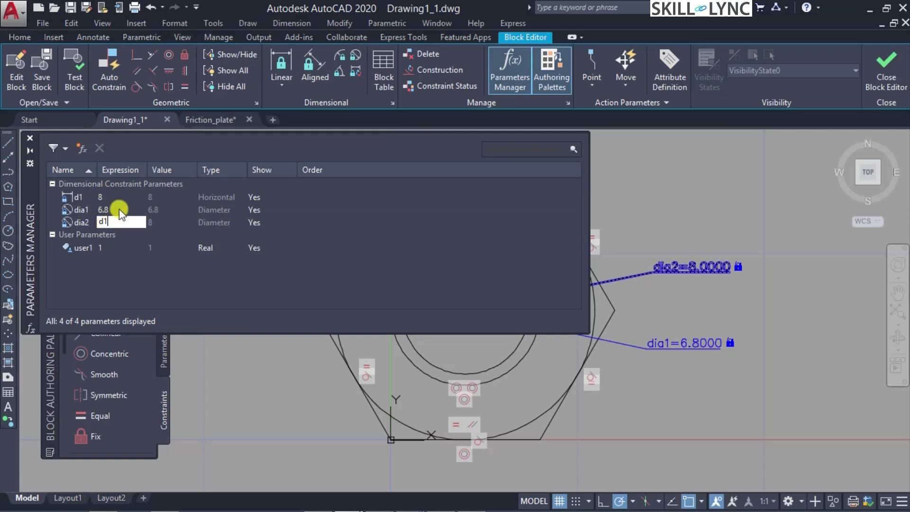
key(Return)
double_click(118, 209)
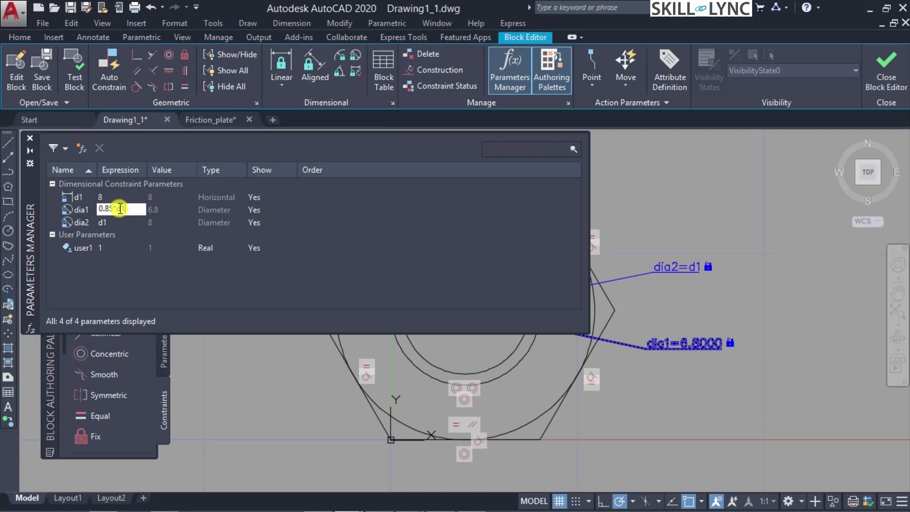
key(Return)
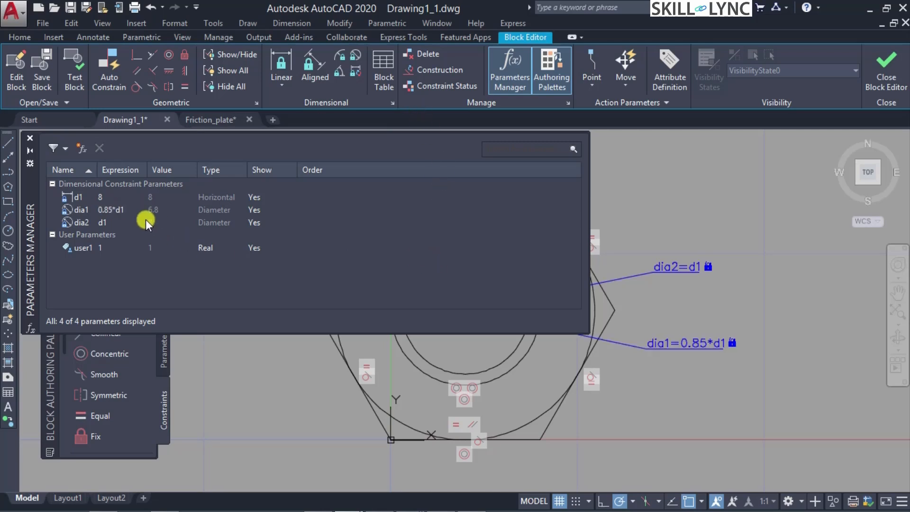
click(31, 137)
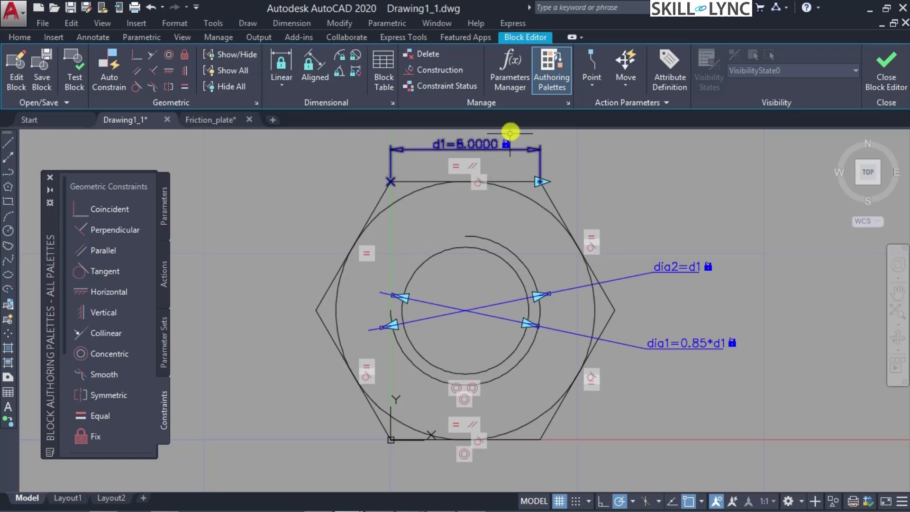
Place a block table parameter beside the nut's lower-right side, below the dia1 label, with the default 1 grip
click(385, 78)
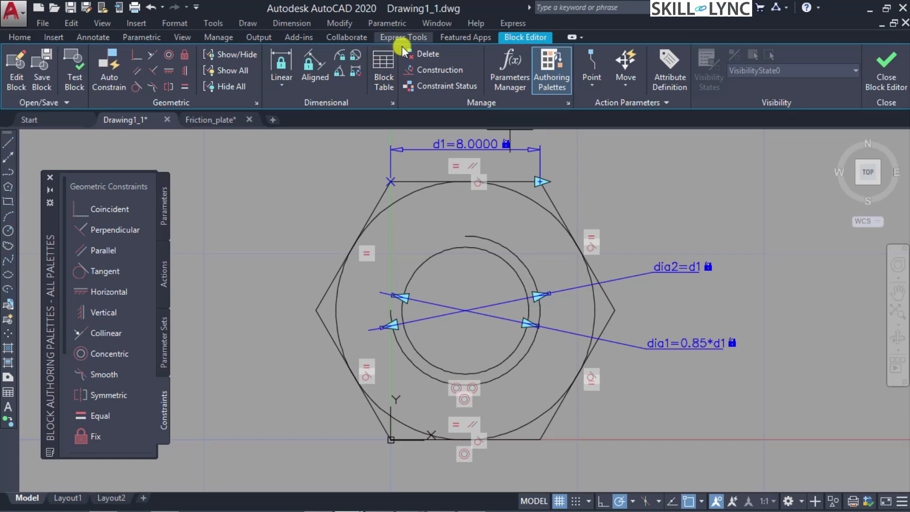
click(383, 78)
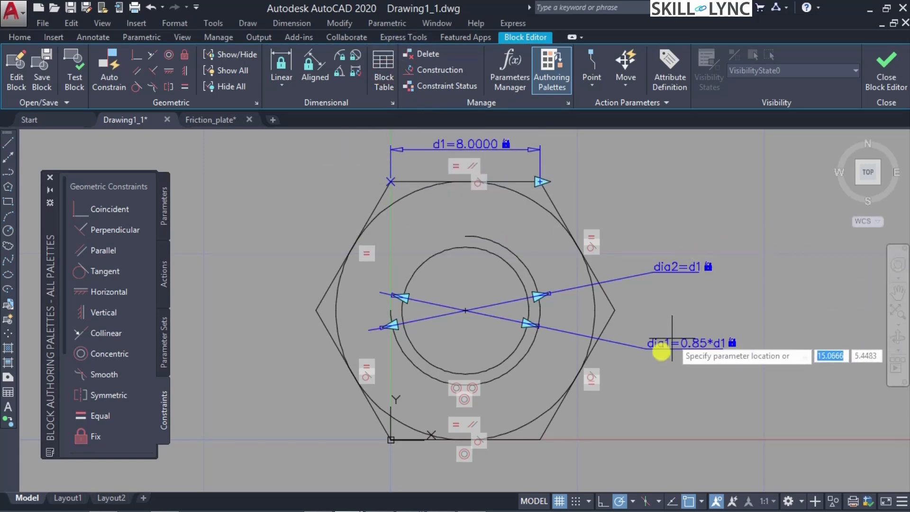
click(628, 379)
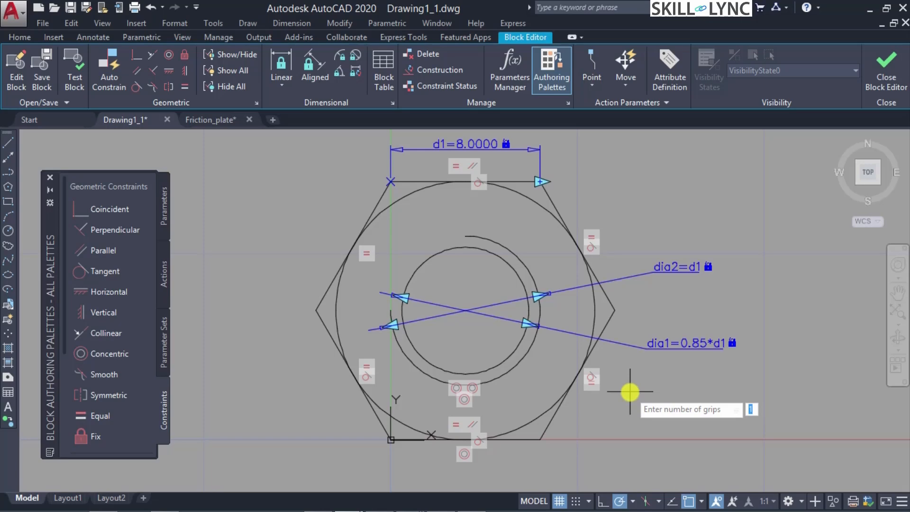
key(Return)
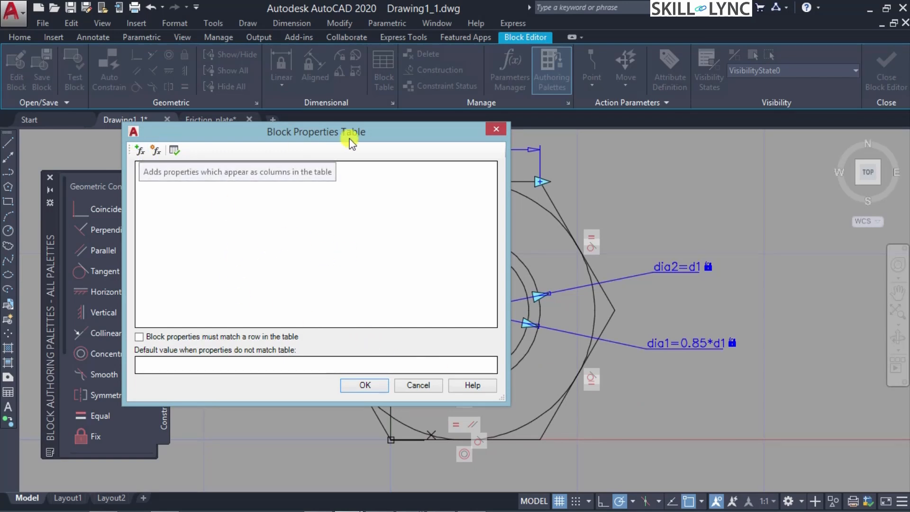
Add the horizontal parameter d1 as a column of the block properties table
click(142, 153)
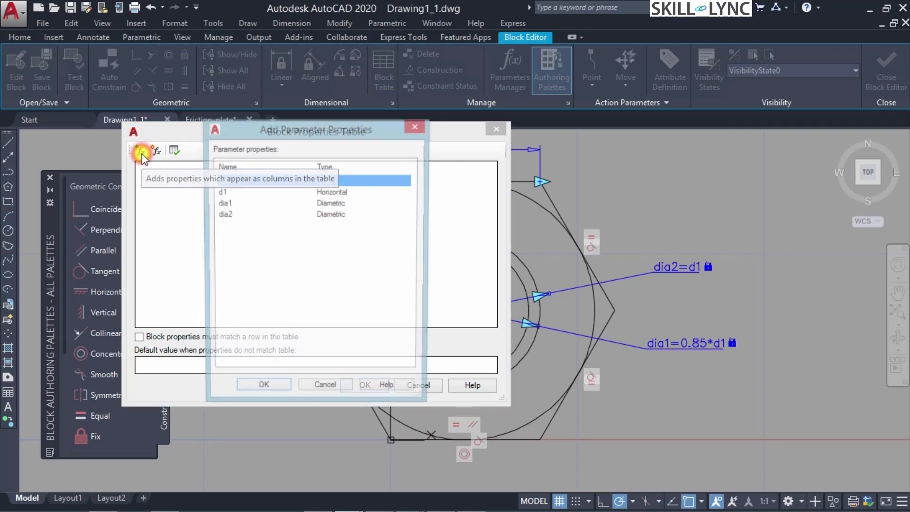
click(225, 193)
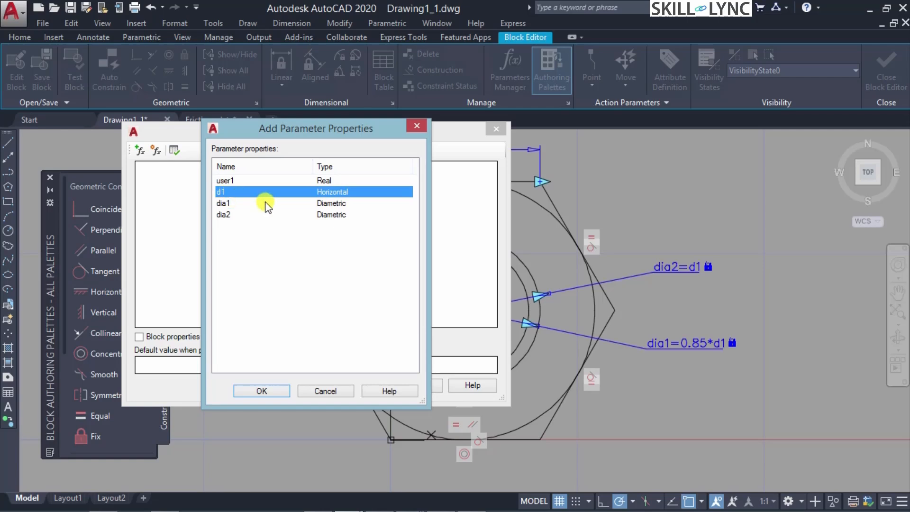
click(264, 387)
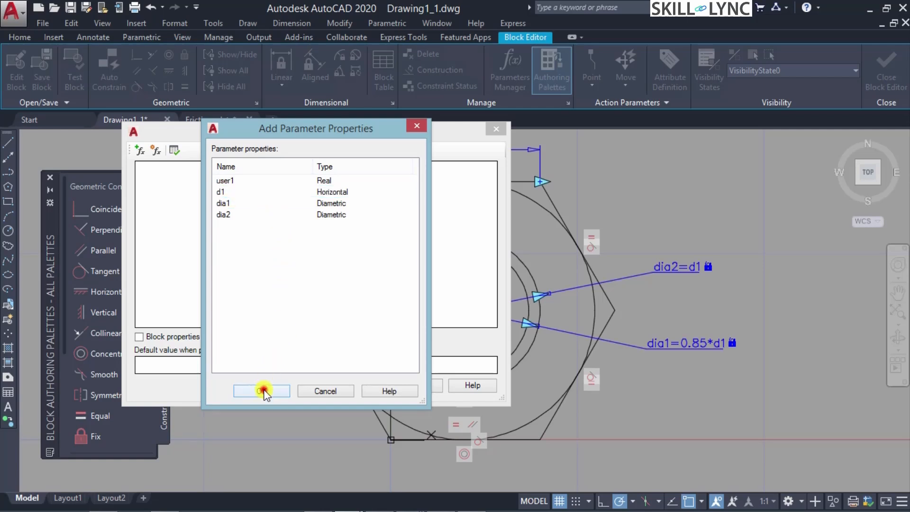
Fill the table's d1 column with the values 5, 8, 10, 12 and 15, and accept the table
click(184, 183)
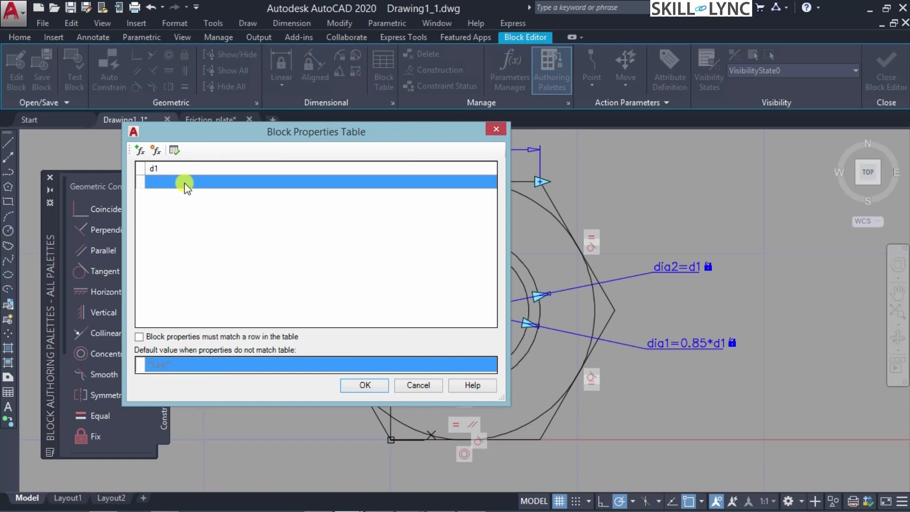
click(183, 183)
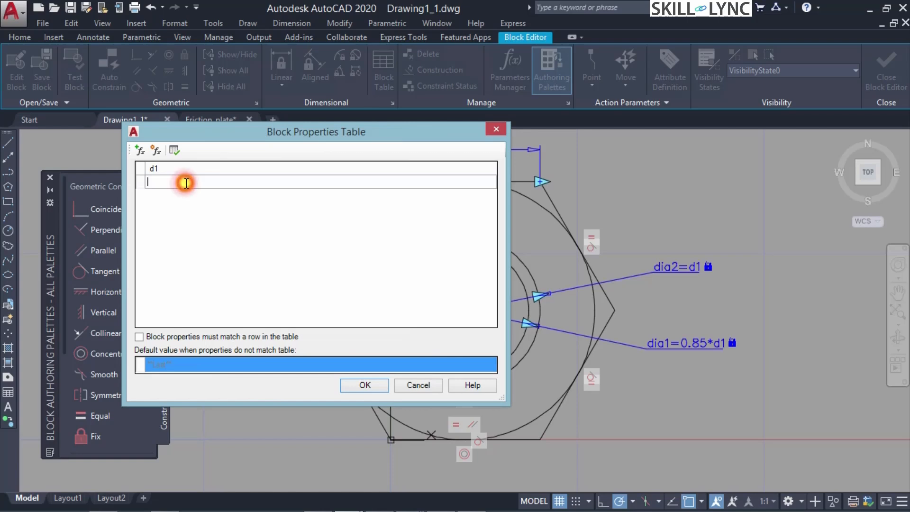
text(5)
click(208, 196)
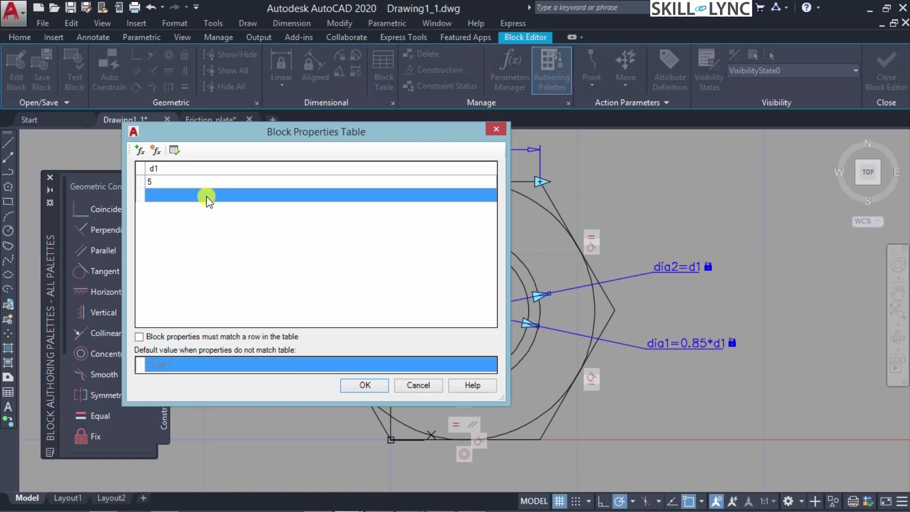
text(8)
key(Return)
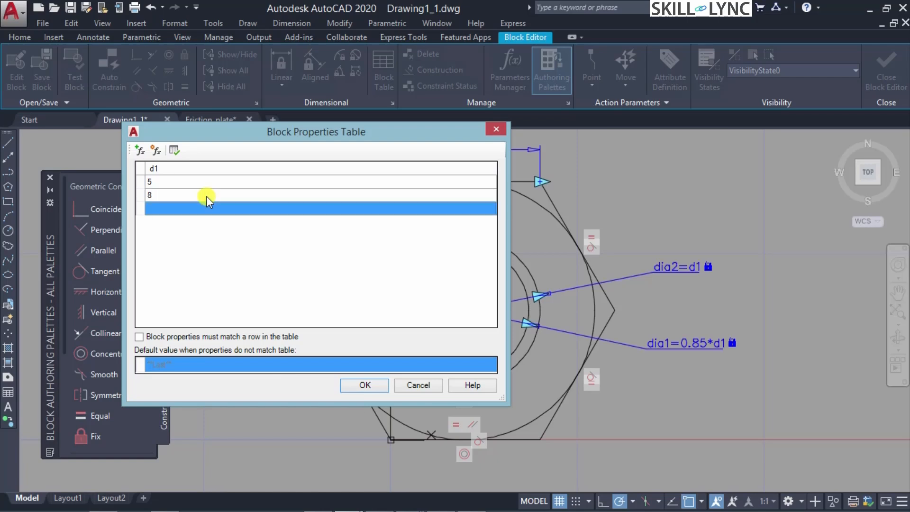
text(11)
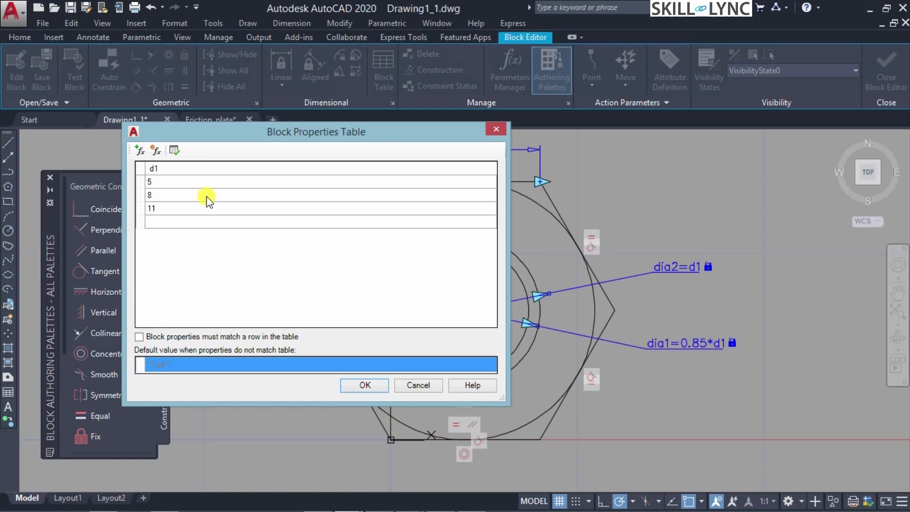
key(Return)
text(12)
key(Return)
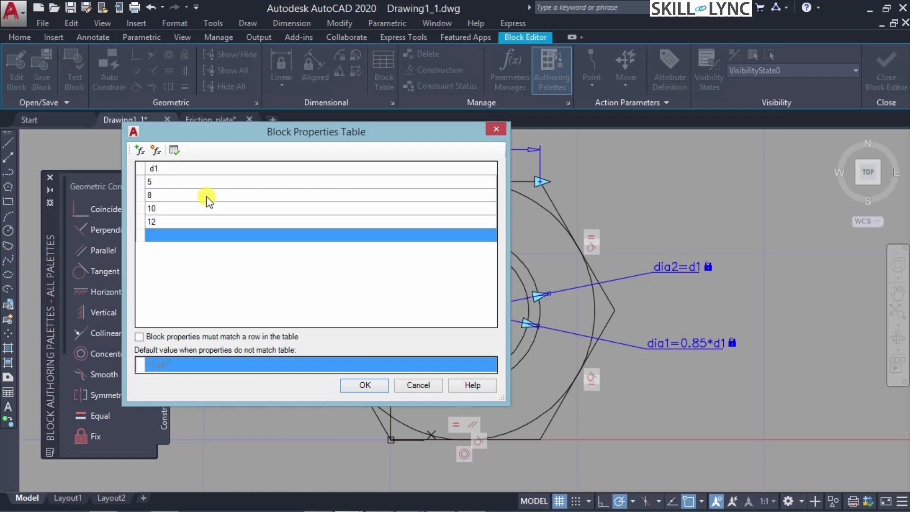
text(15)
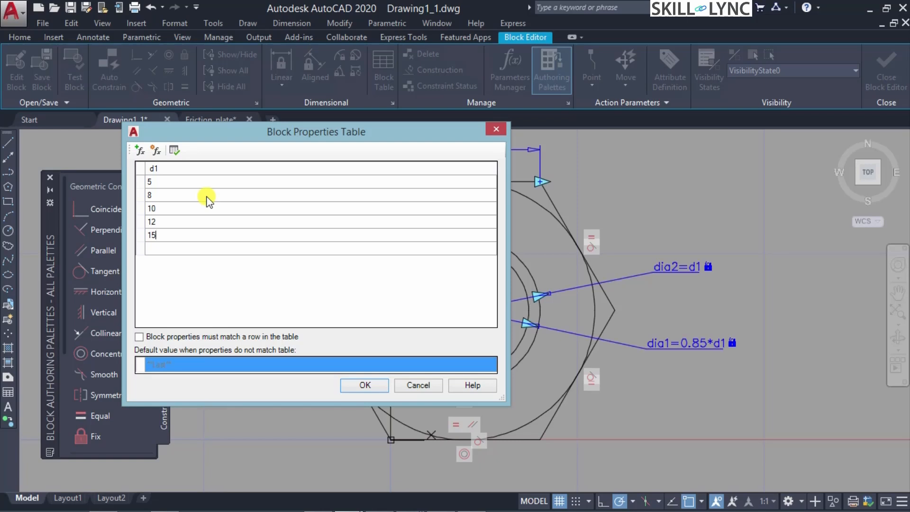
click(377, 382)
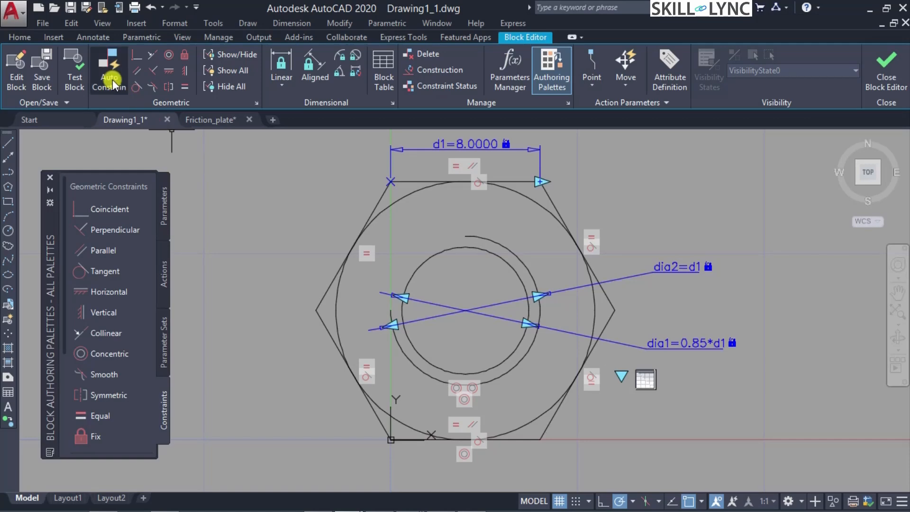
Test the Hex_Nut block in a test block window and switch its d1 size to 15 with the block table grip
click(74, 69)
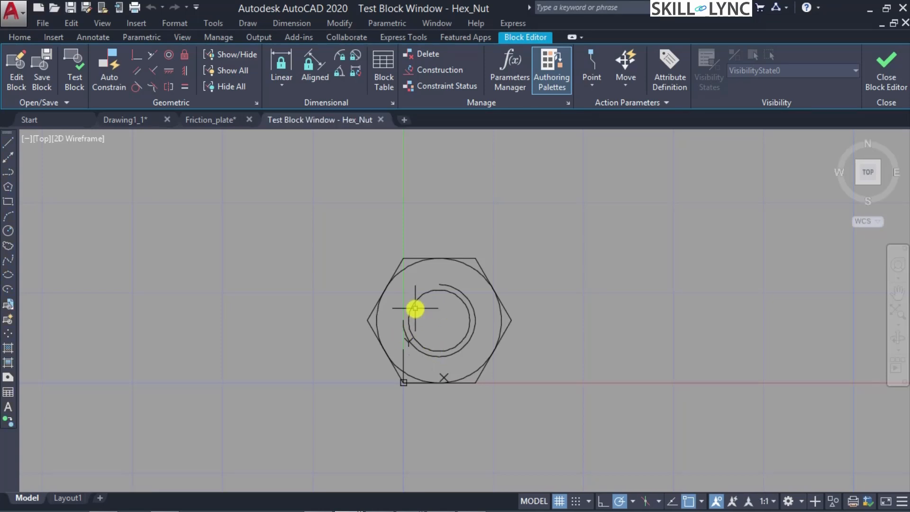
scroll(405, 305, up, 2)
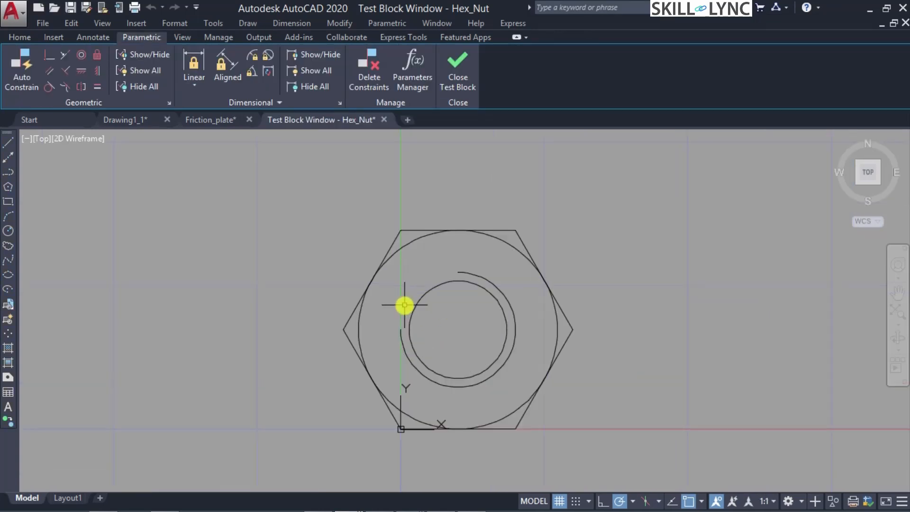
click(557, 318)
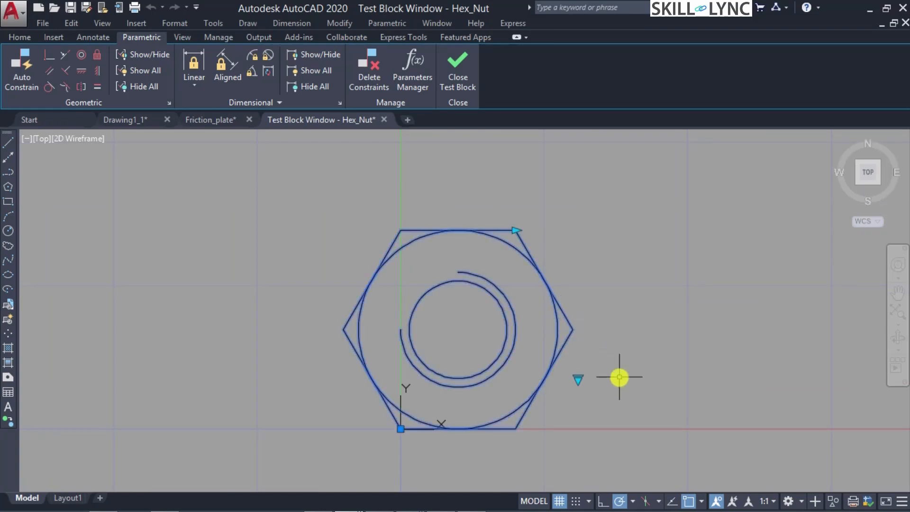
click(578, 378)
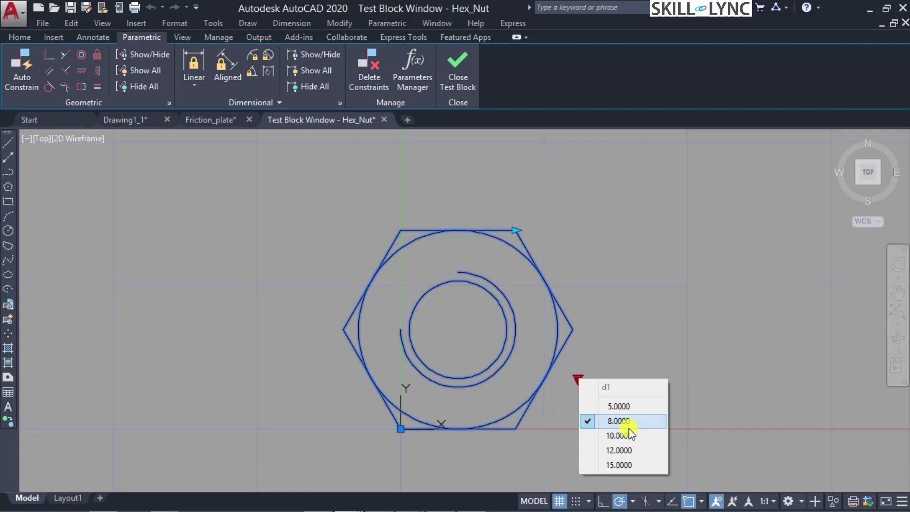
click(629, 463)
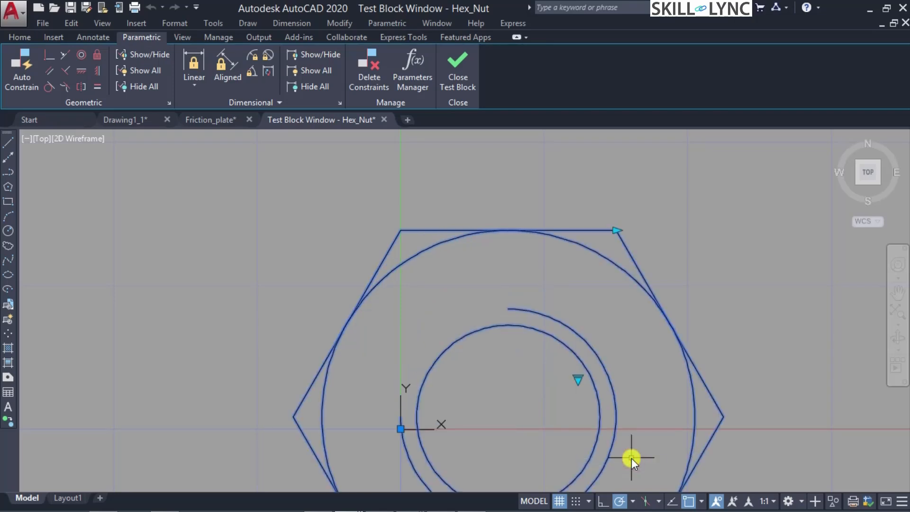
Switch the test nut's d1 size to 5 with the block table grip
scroll(631, 408, down, 2)
scroll(630, 413, down, 3)
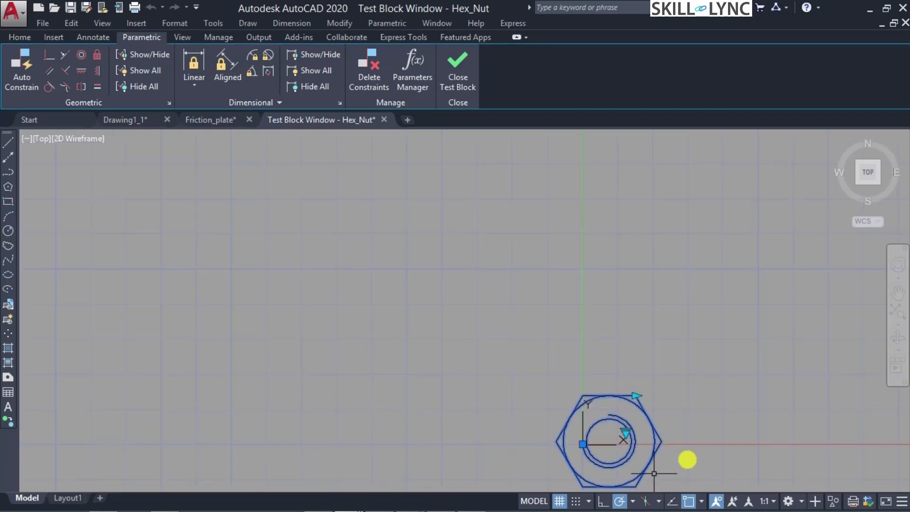
click(898, 293)
drag(735, 422, 705, 337)
scroll(592, 327, up, 4)
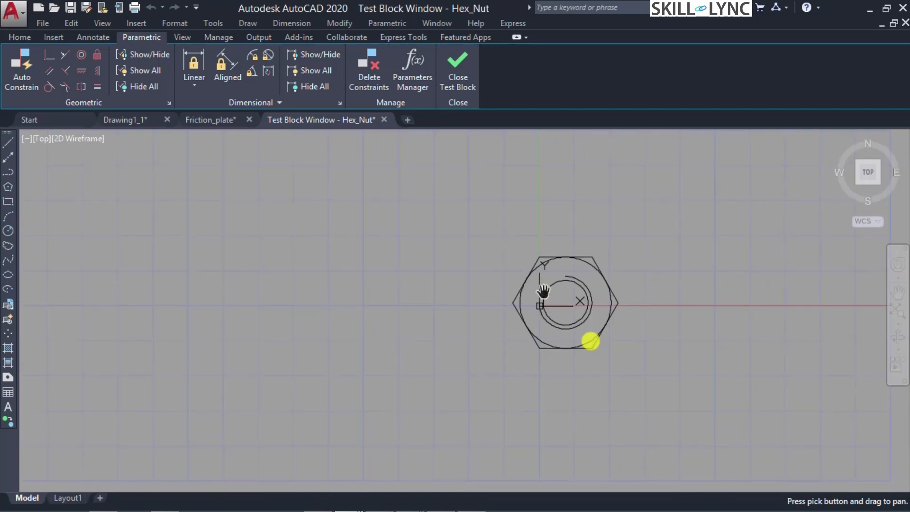
scroll(564, 195, down, 2)
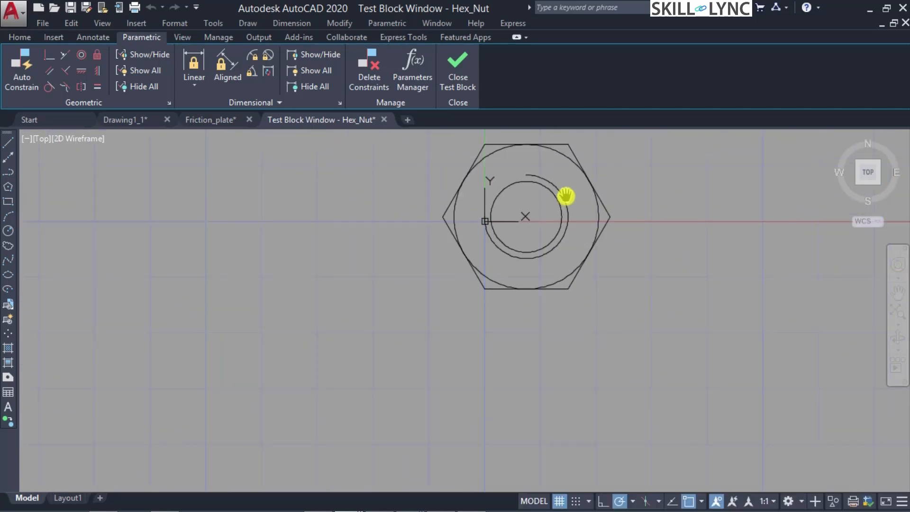
drag(604, 170, 572, 251)
key(Escape)
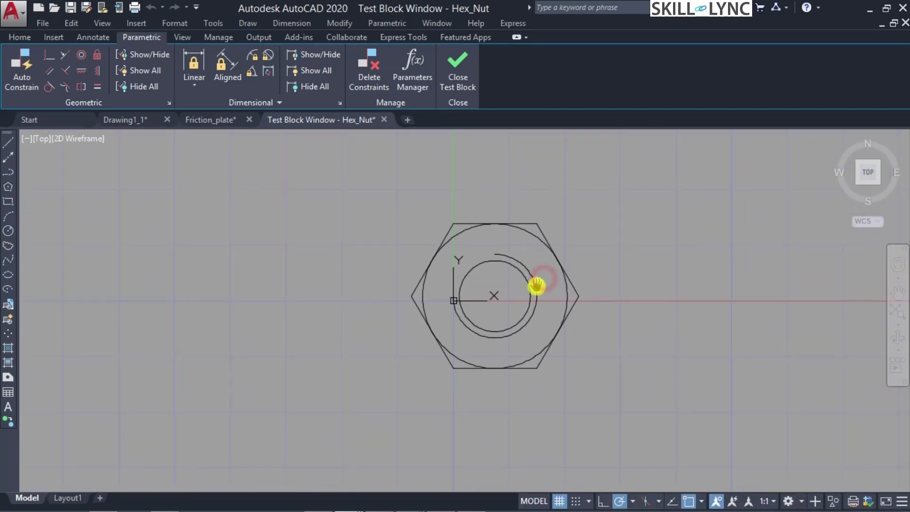
click(527, 289)
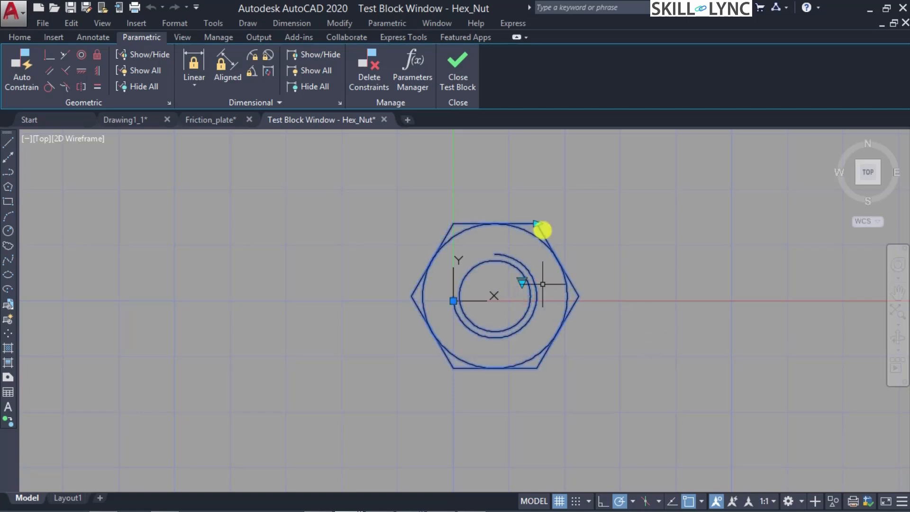
click(522, 280)
click(586, 309)
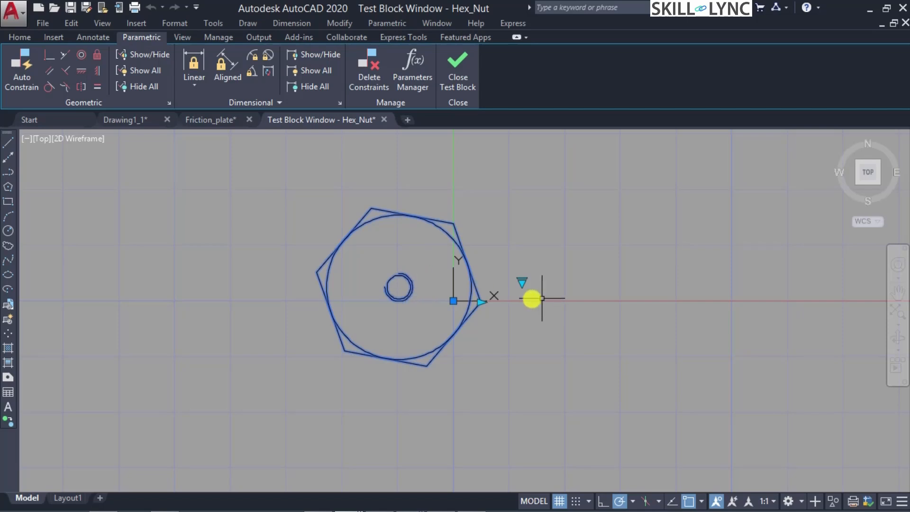
Switch the test nut through the d1 sizes 8, 12 and 15, and close the test block window
click(525, 282)
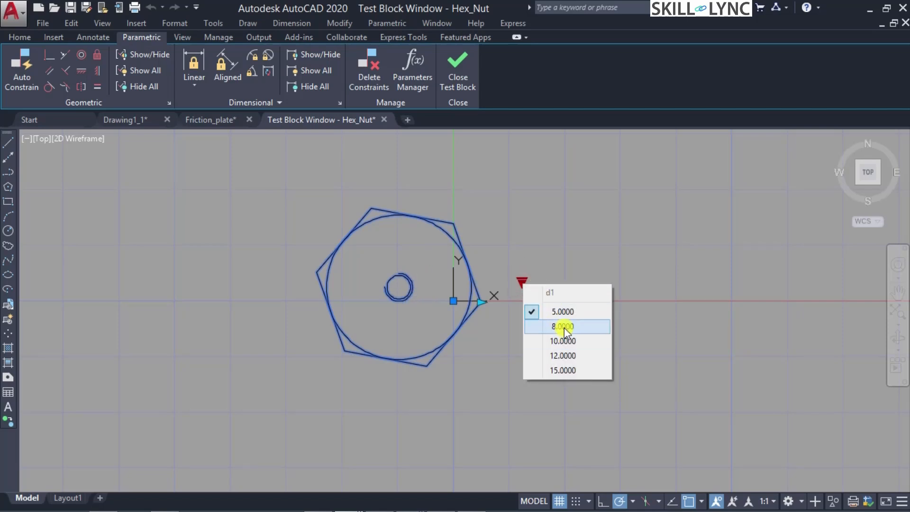
click(564, 326)
click(520, 276)
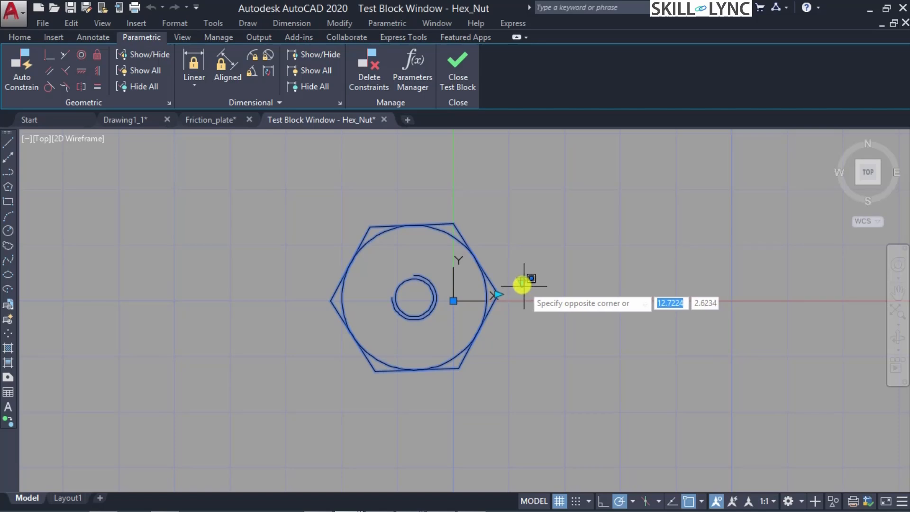
click(524, 286)
click(522, 284)
click(522, 283)
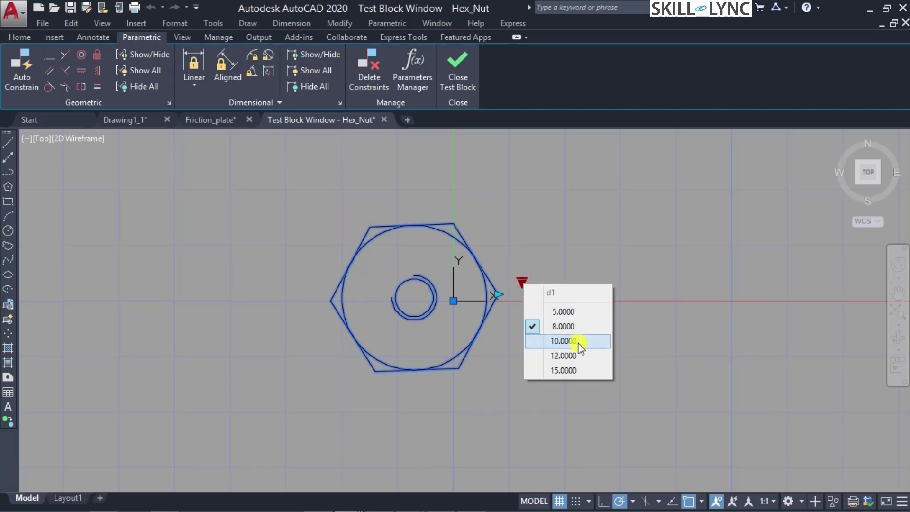
click(575, 355)
click(522, 279)
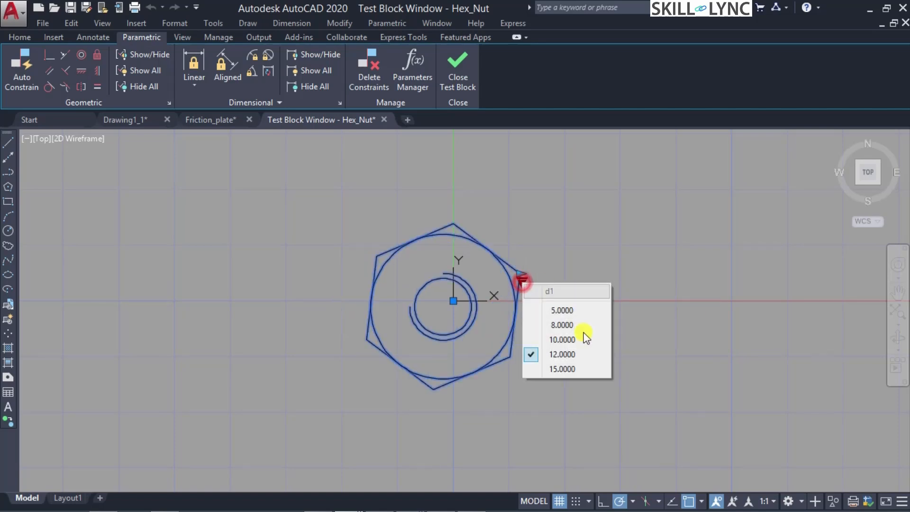
click(564, 369)
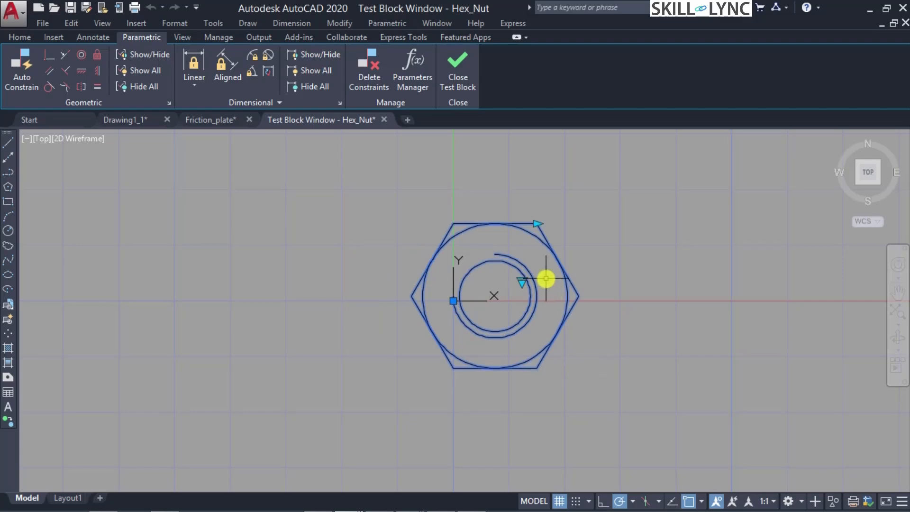
click(459, 72)
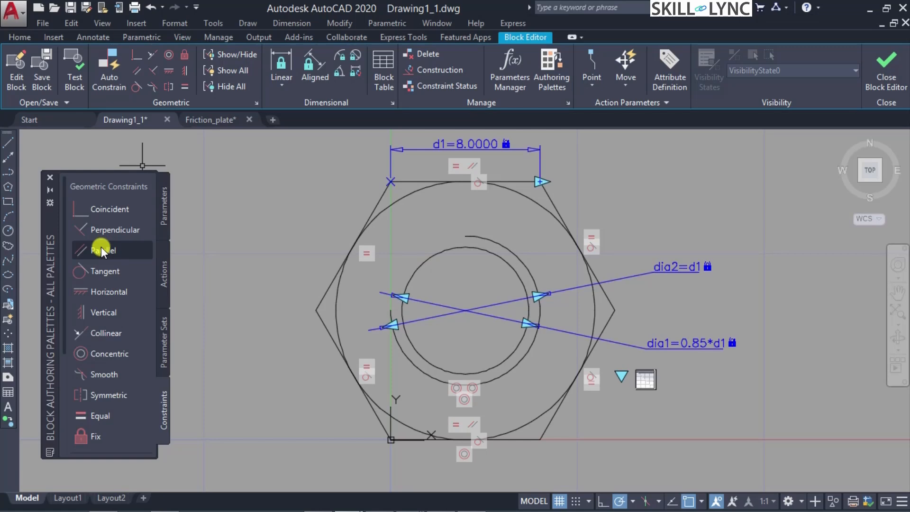
Apply a Horizontal constraint to the hexagon's bottom edge and a Fix constraint to its lower-left corner at the origin
click(116, 291)
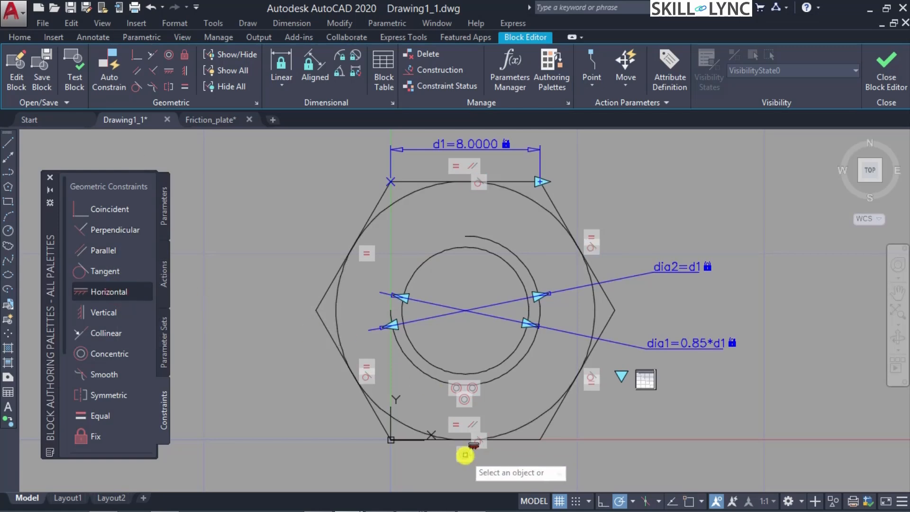
click(523, 440)
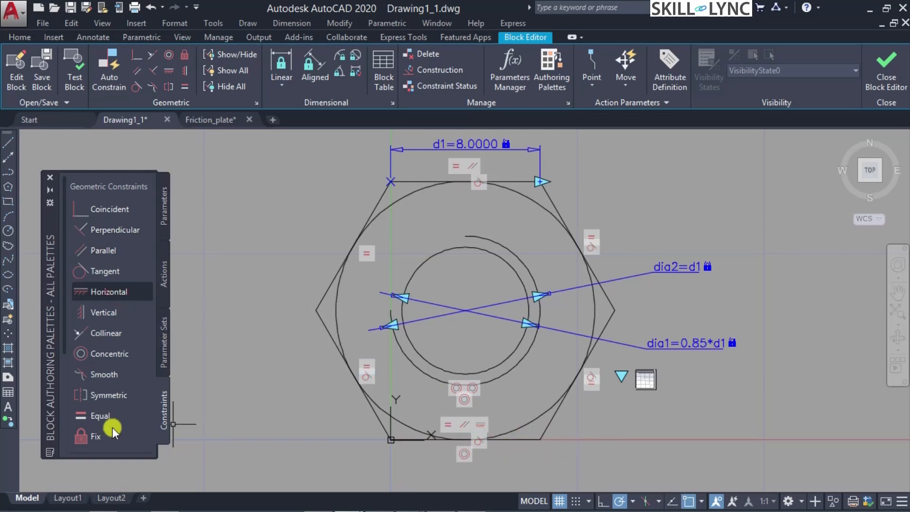
click(87, 433)
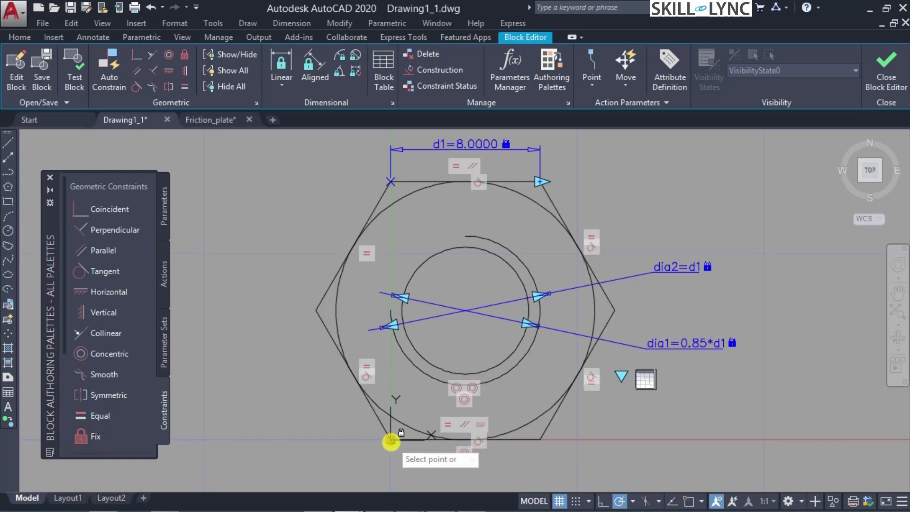
click(391, 441)
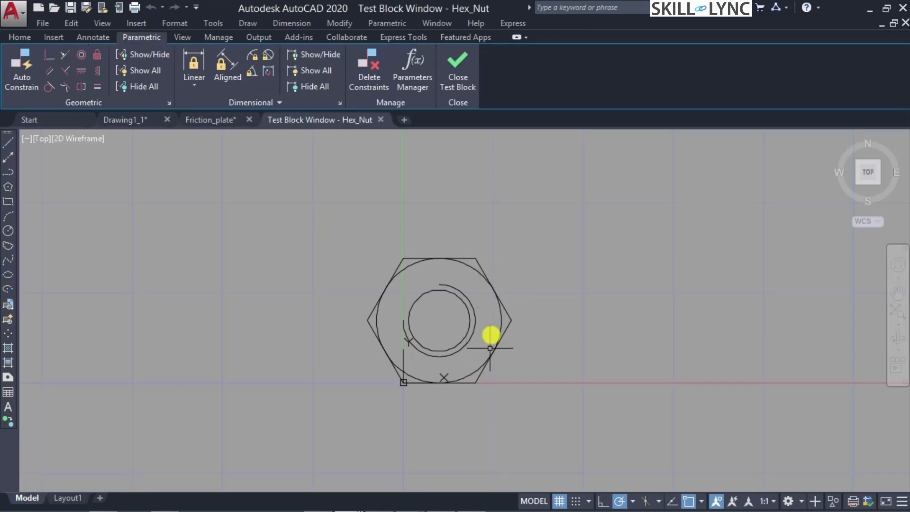
Test the constrained nut block again by switching its d1 size to 5, 15 and 10 with the block table grip
click(500, 321)
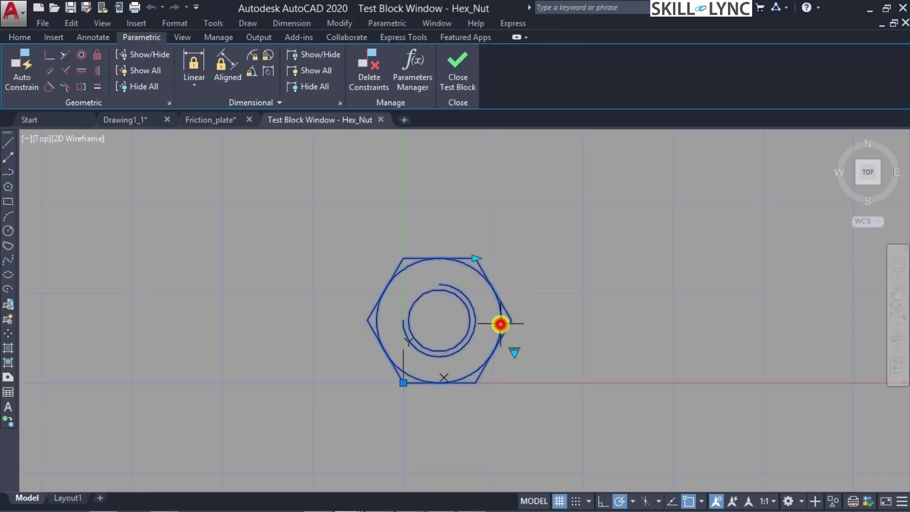
click(515, 353)
click(553, 379)
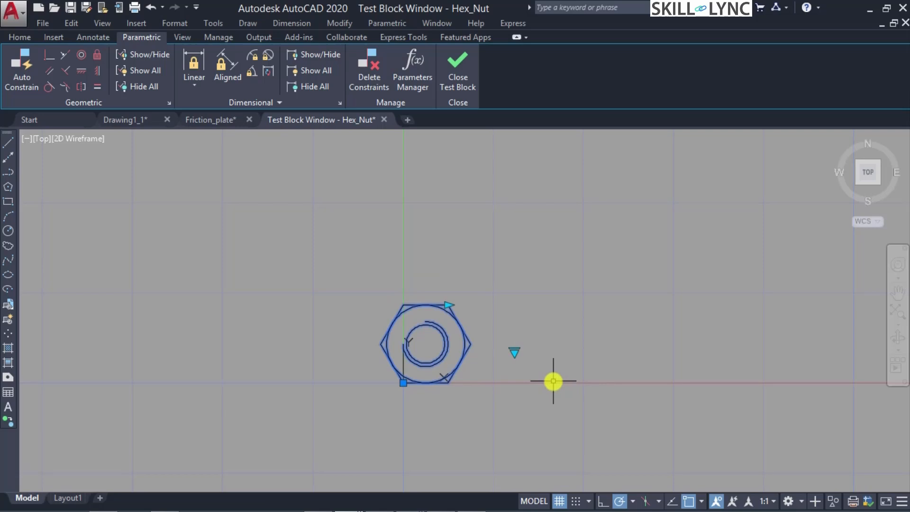
click(514, 353)
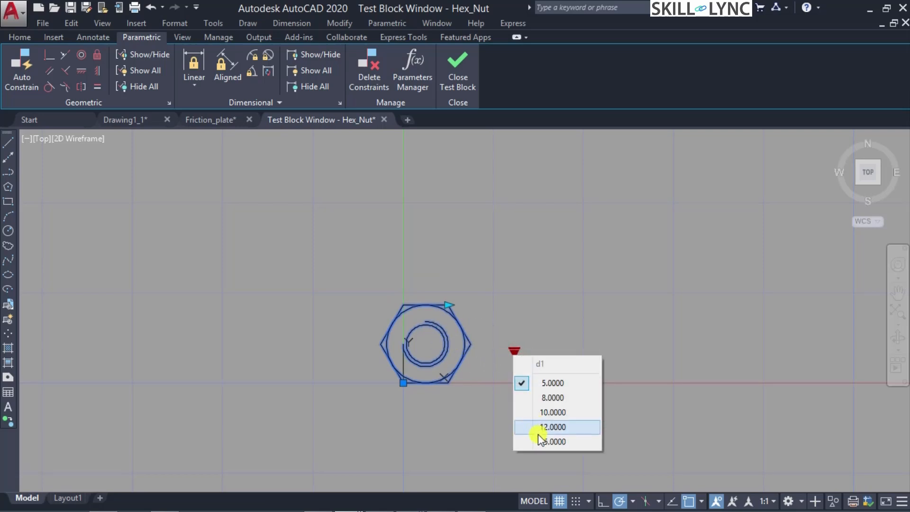
click(545, 441)
click(514, 352)
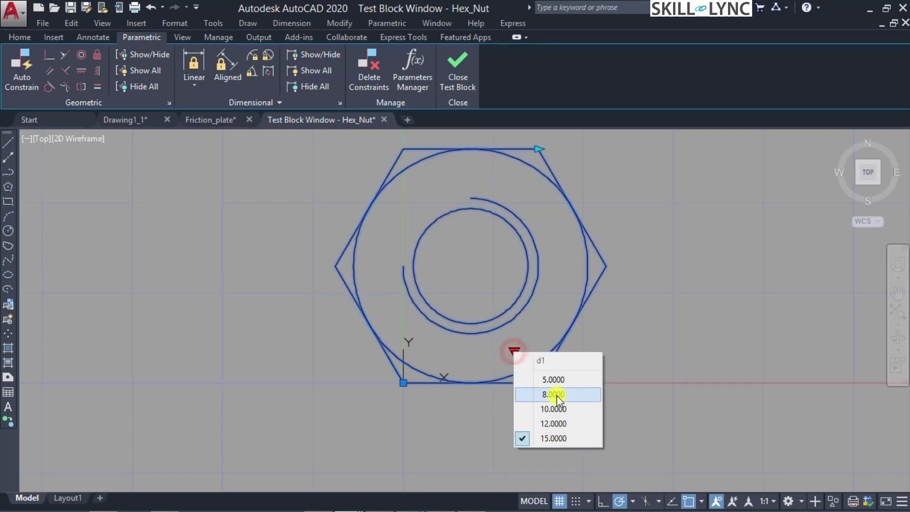
click(556, 406)
Switch the test nut through the d1 sizes 8, 12 and 5, and close the test block window
click(514, 351)
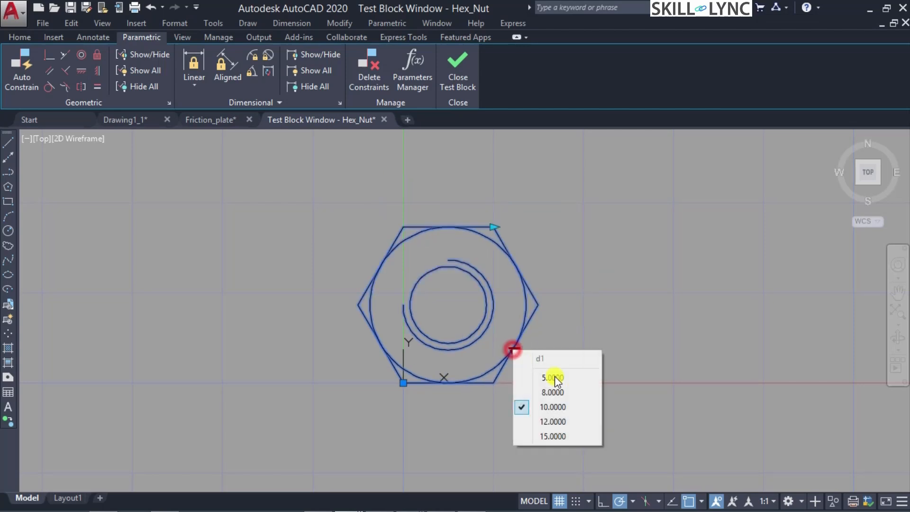
click(556, 391)
click(516, 354)
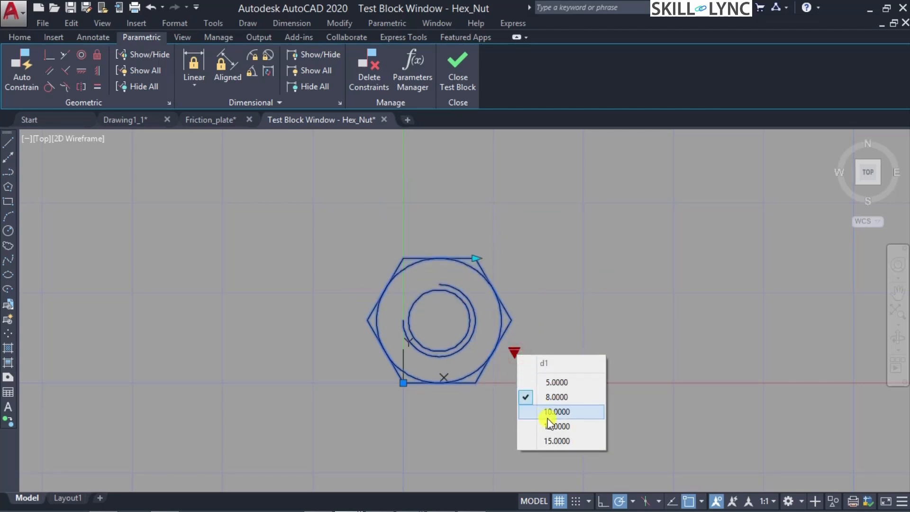
click(551, 426)
click(511, 354)
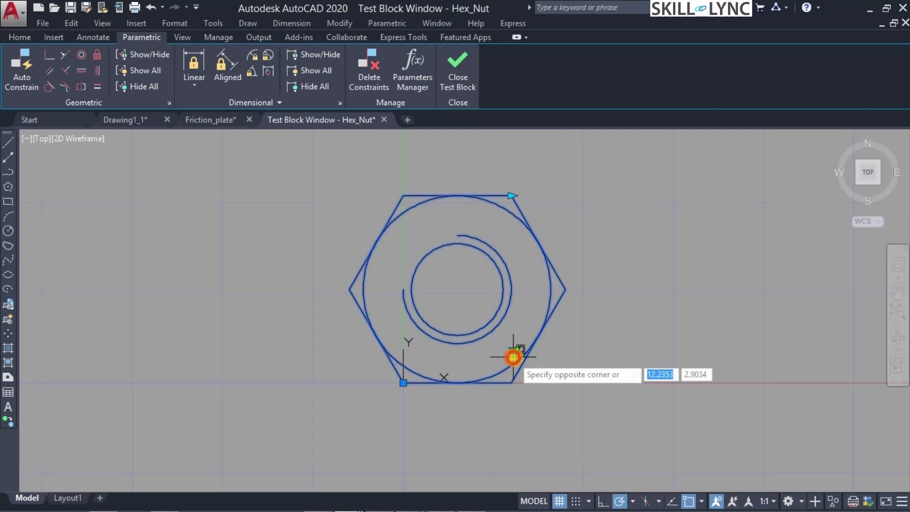
click(530, 361)
click(514, 353)
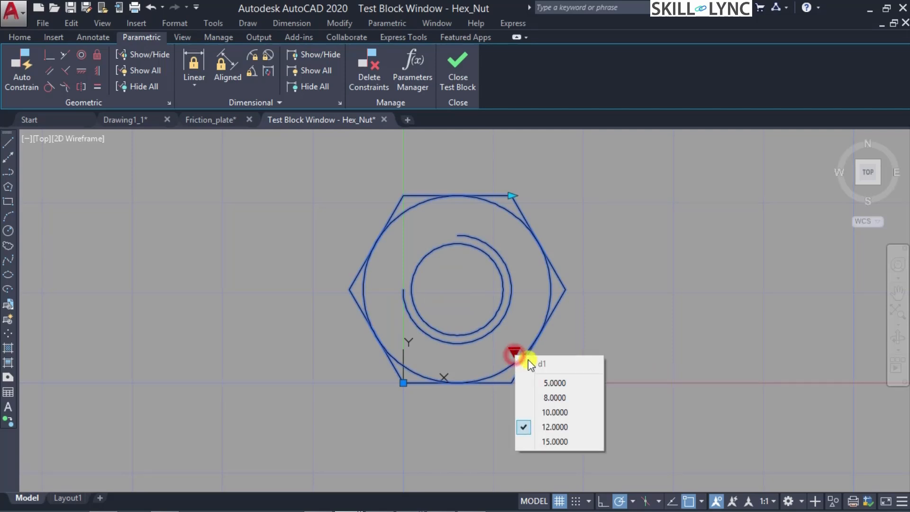
click(542, 379)
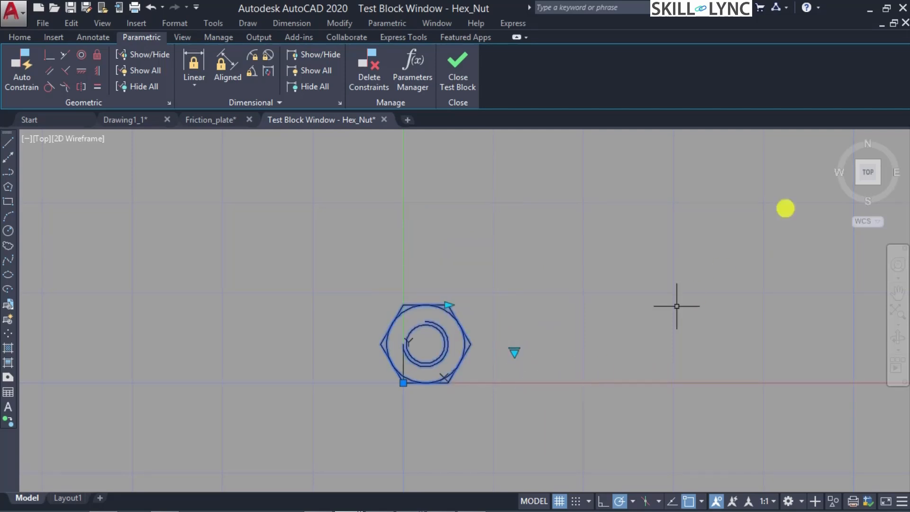
click(458, 67)
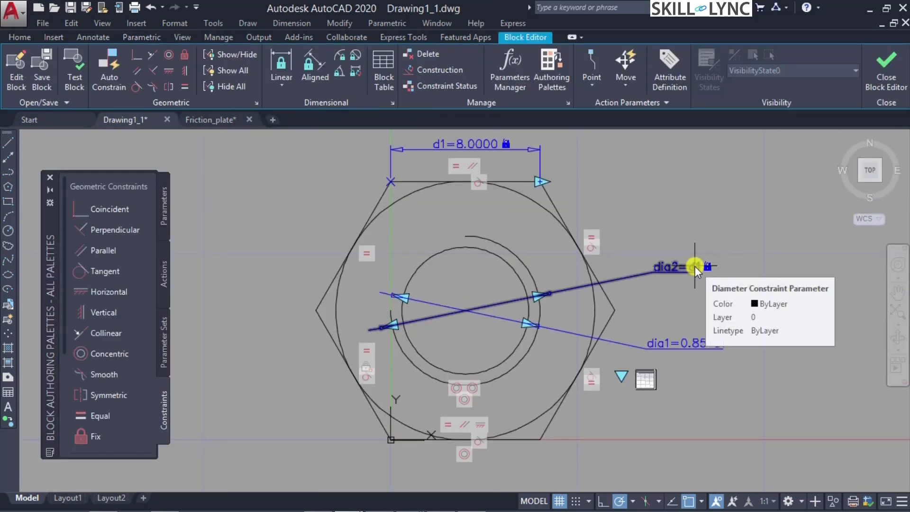
Start an attribute definition for the nut block with the tag Material and the prompt "Enter the material"
click(664, 74)
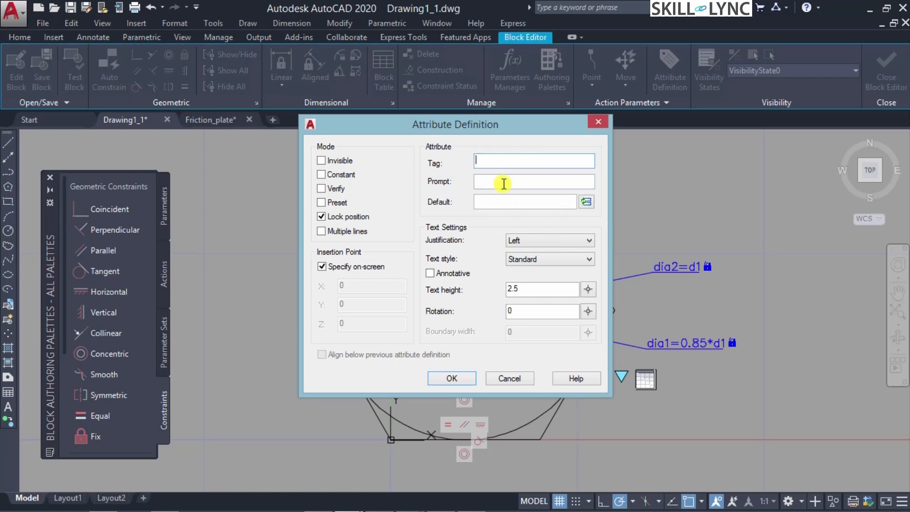
click(504, 161)
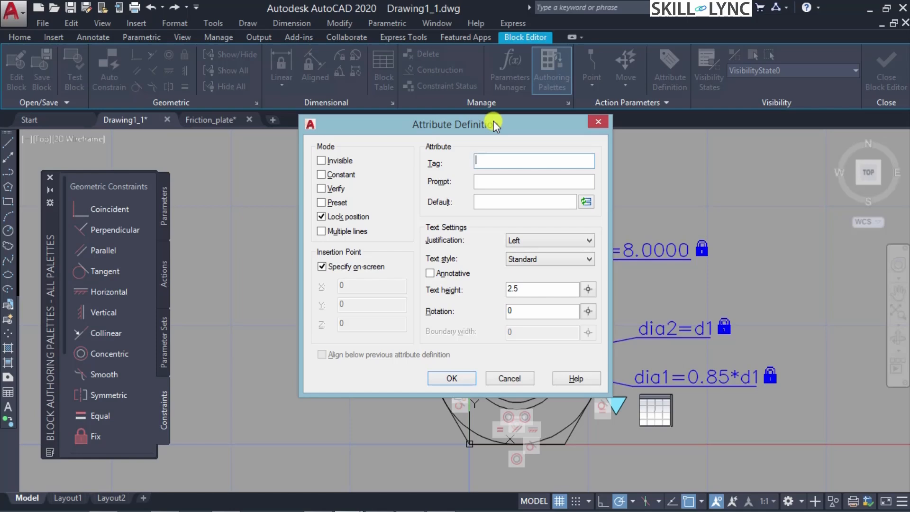
text(Material)
click(517, 180)
text(Enter)
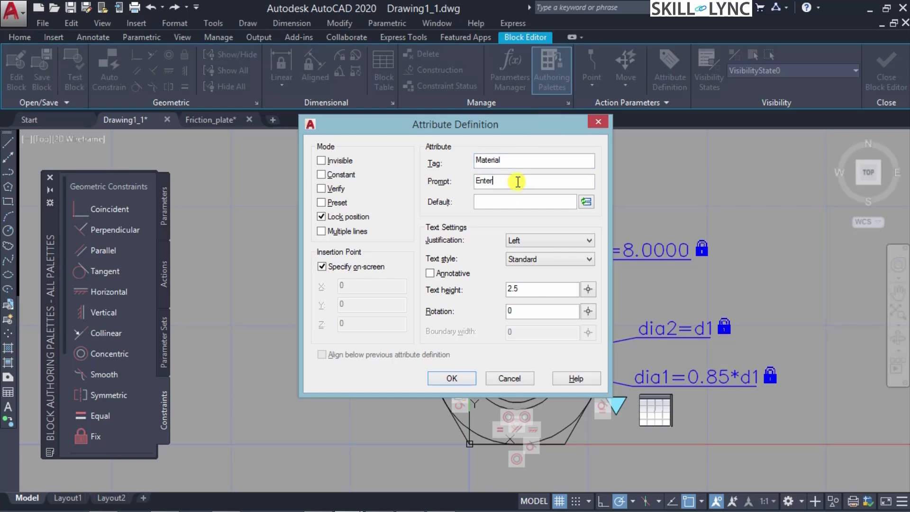
text( the material)
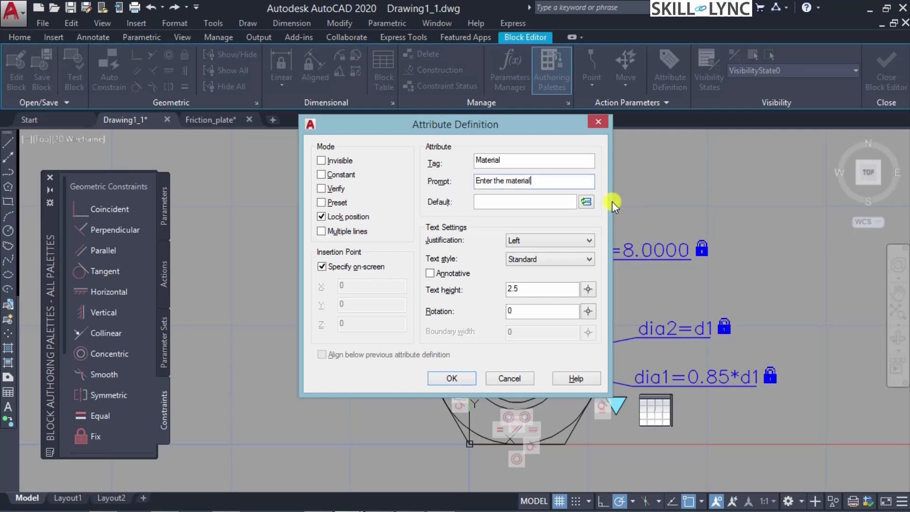
Give the Material attribute the default value "Graded Steel" and place it just below the hexagon's bottom edge
click(532, 202)
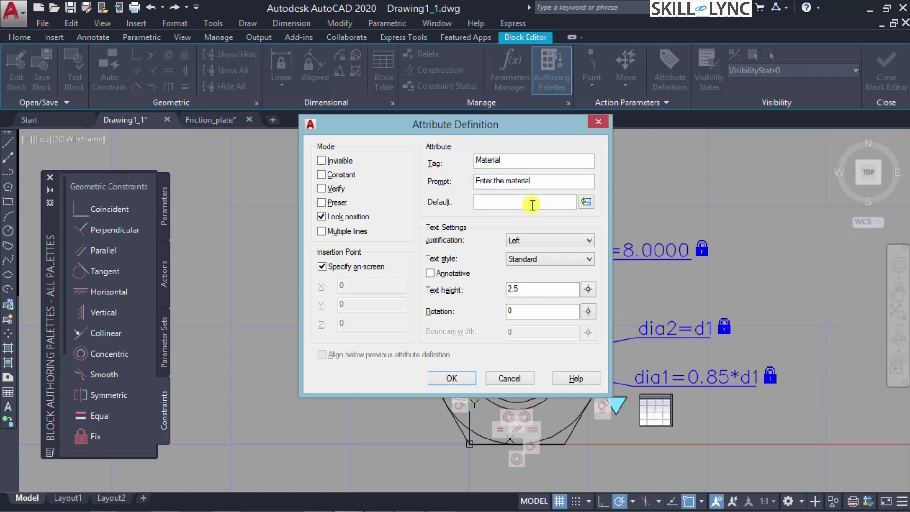
text(Graded Stee)
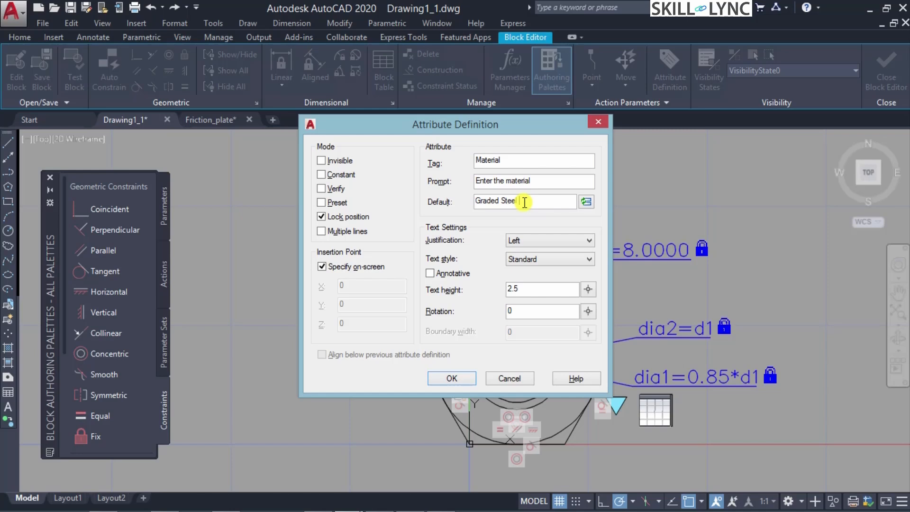
text(l)
click(454, 378)
scroll(481, 472, down, 3)
scroll(481, 472, up, 4)
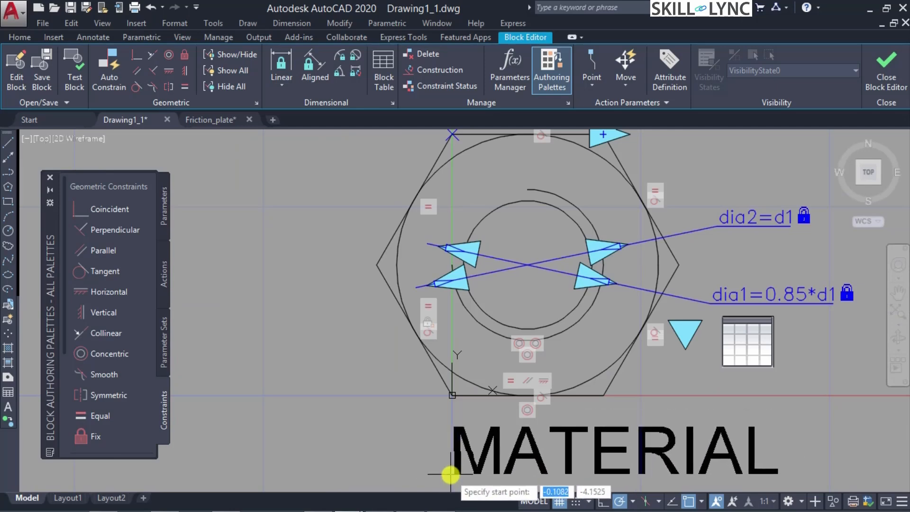
scroll(441, 476, down, 2)
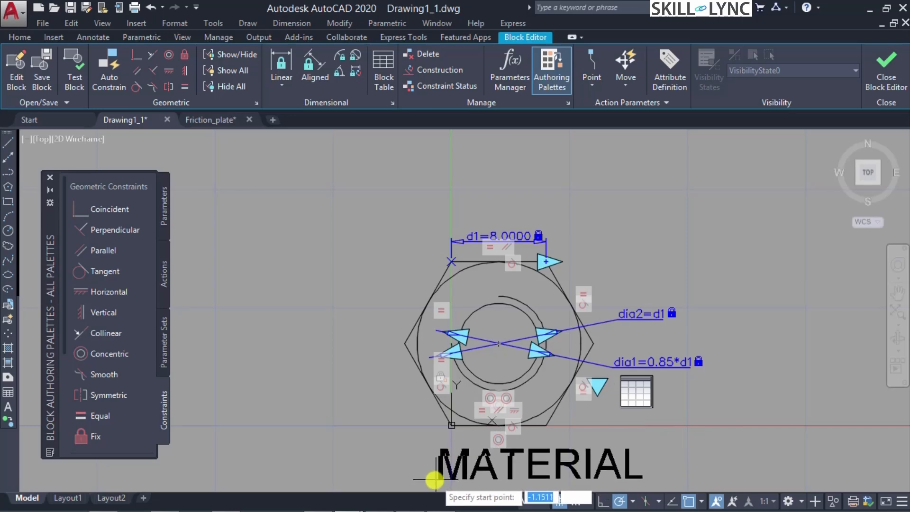
scroll(434, 478, down, 2)
scroll(429, 481, up, 2)
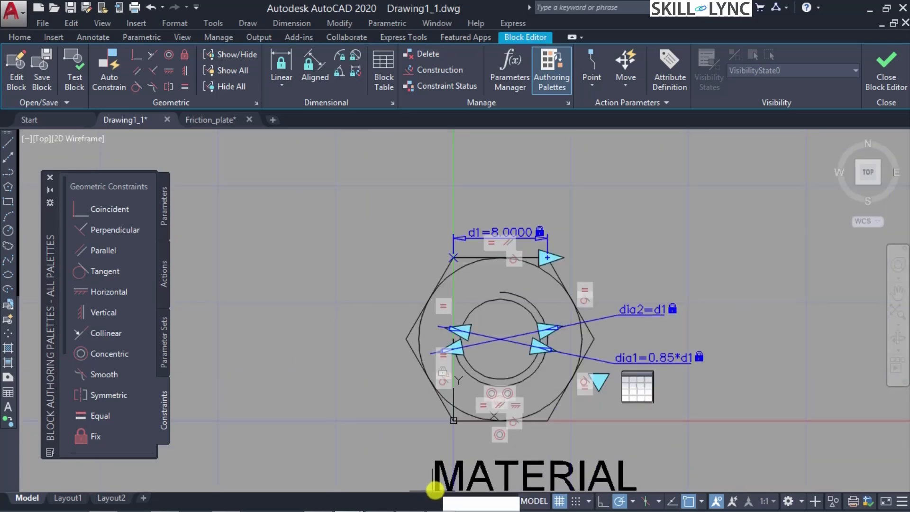
click(428, 476)
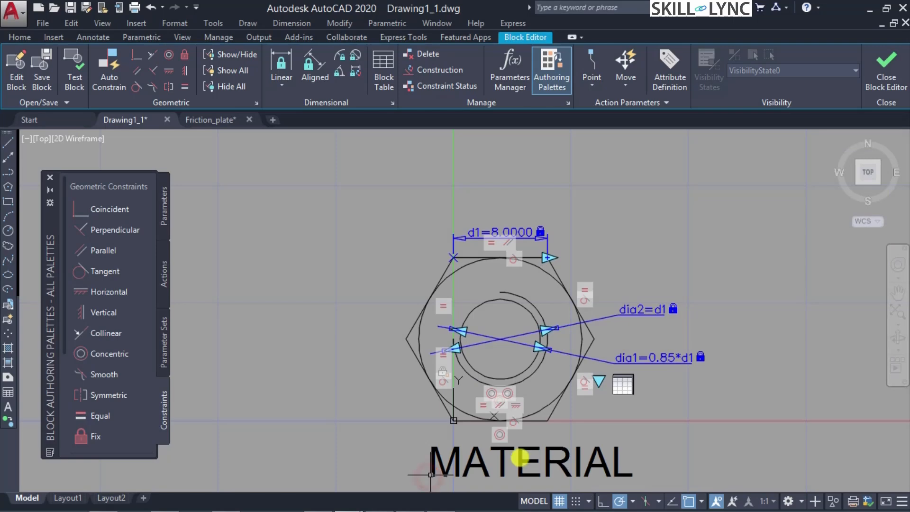
Define another block attribute with the tag Nom_dimension, the prompt "Enter the nominal dimension" and the default 8 mm
click(894, 292)
mouse_move(826, 307)
mouse_down()
mouse_move(749, 308)
mouse_move(696, 275)
mouse_up()
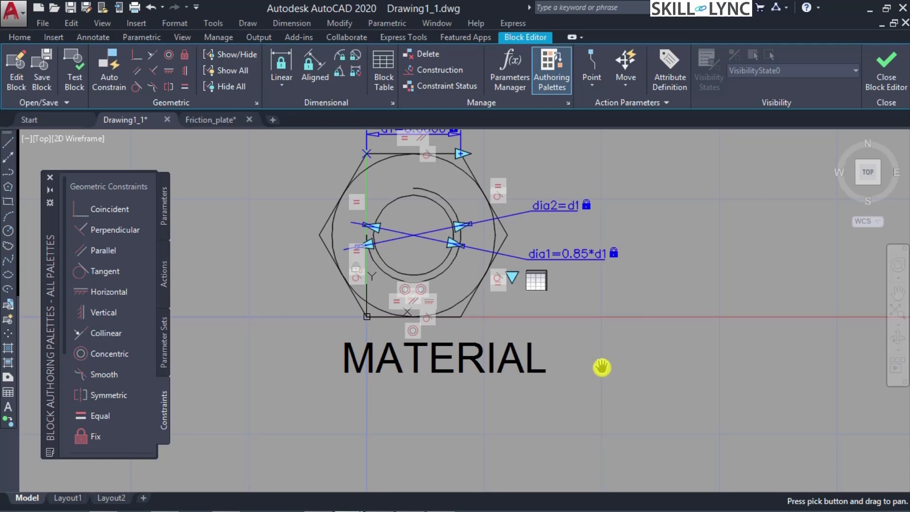
key(Escape)
text(ATTDEF)
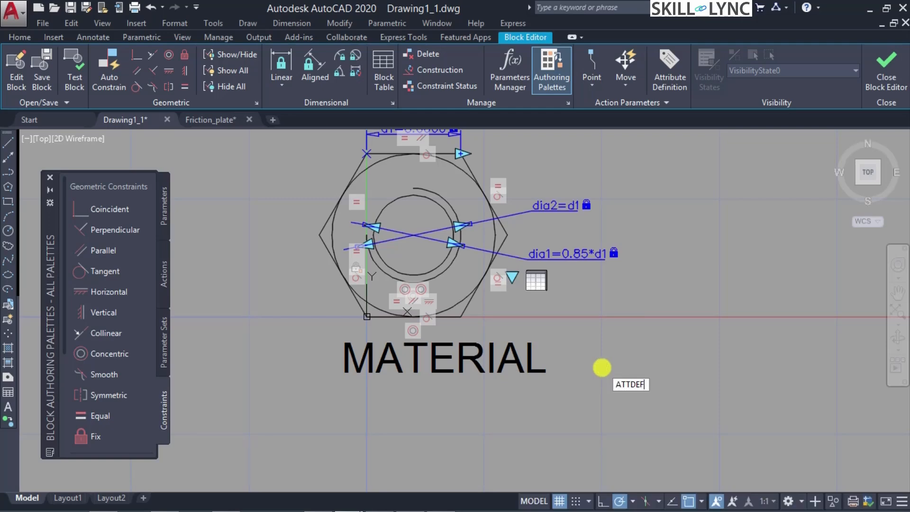
key(Return)
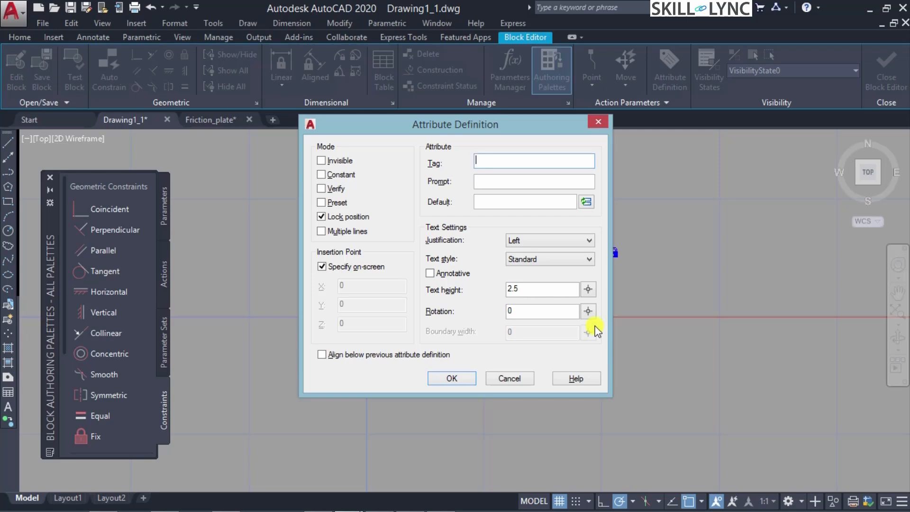
text(Nom_dimension)
click(525, 176)
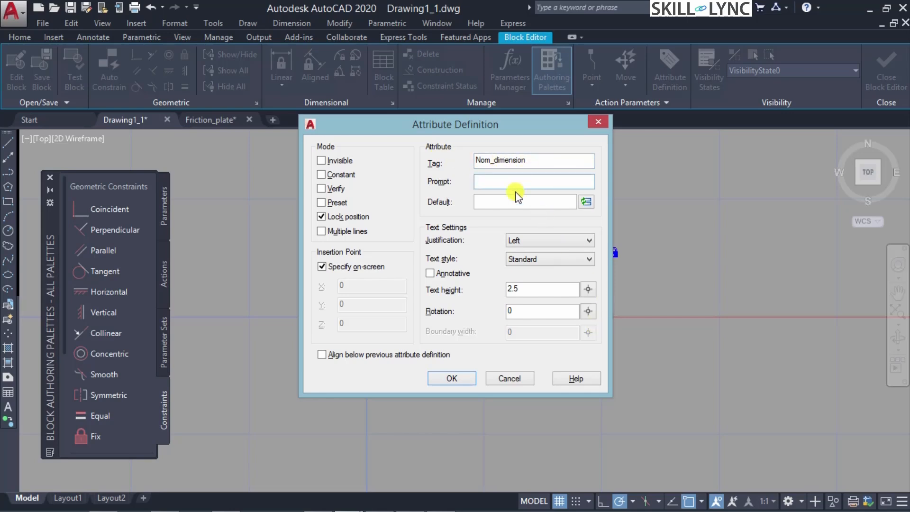
text(Enter the nominal dimension)
click(485, 201)
text(8 mm)
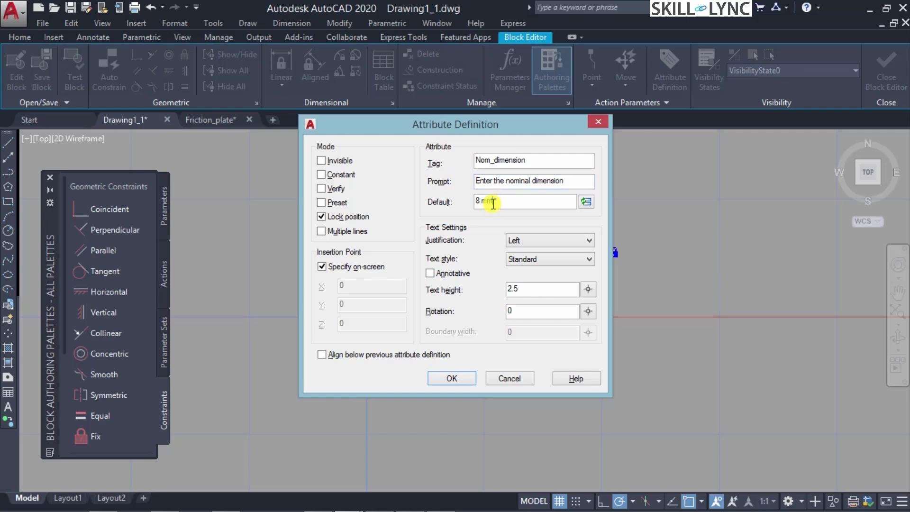
click(463, 378)
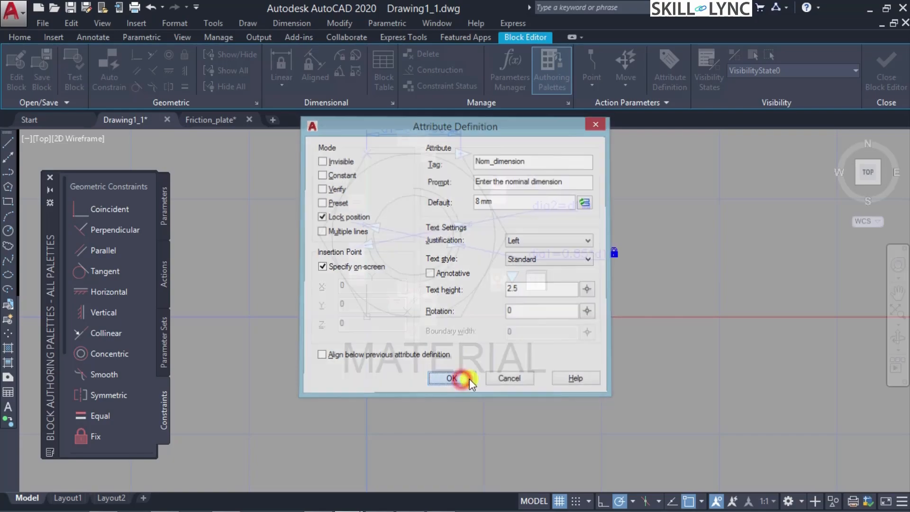